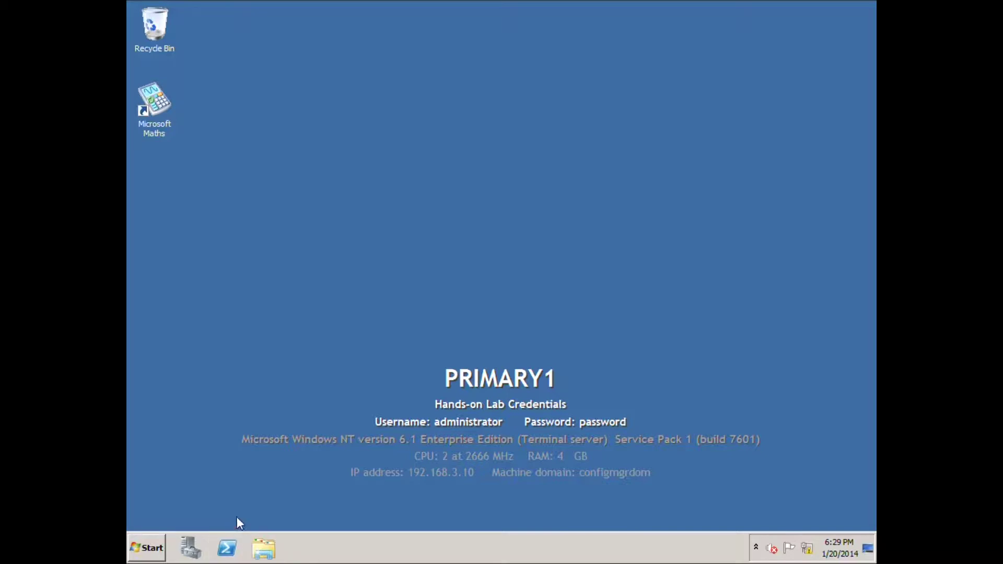
Step: Open the Control Panel and the Computer window showing the server's drives
left_click(141, 548)
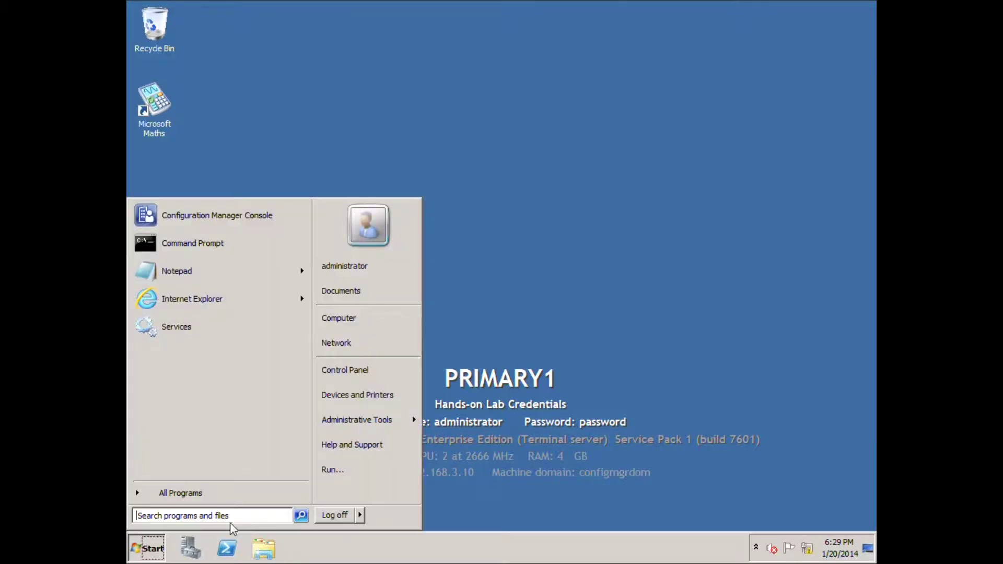
left_click(386, 372)
left_click(142, 549)
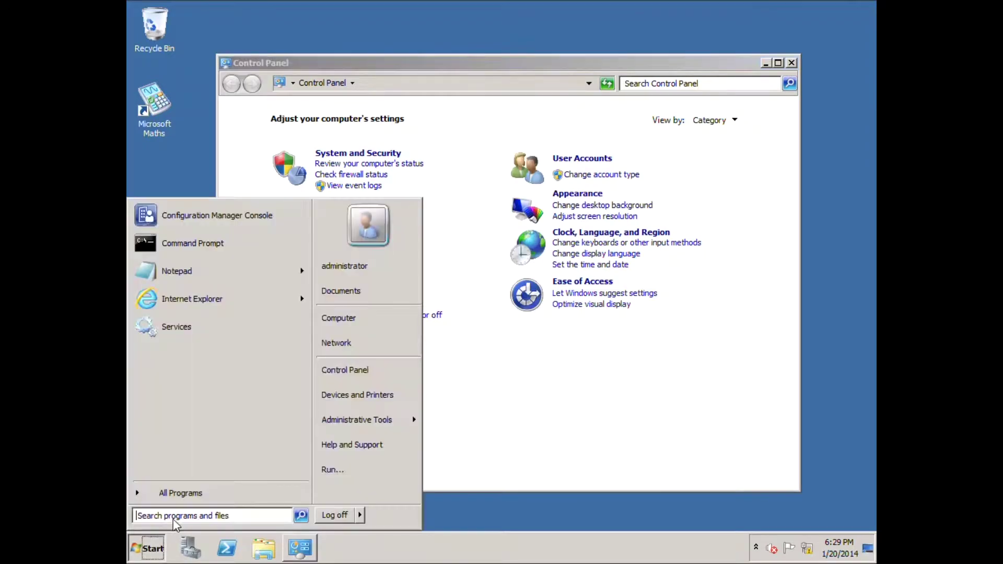
left_click(363, 314)
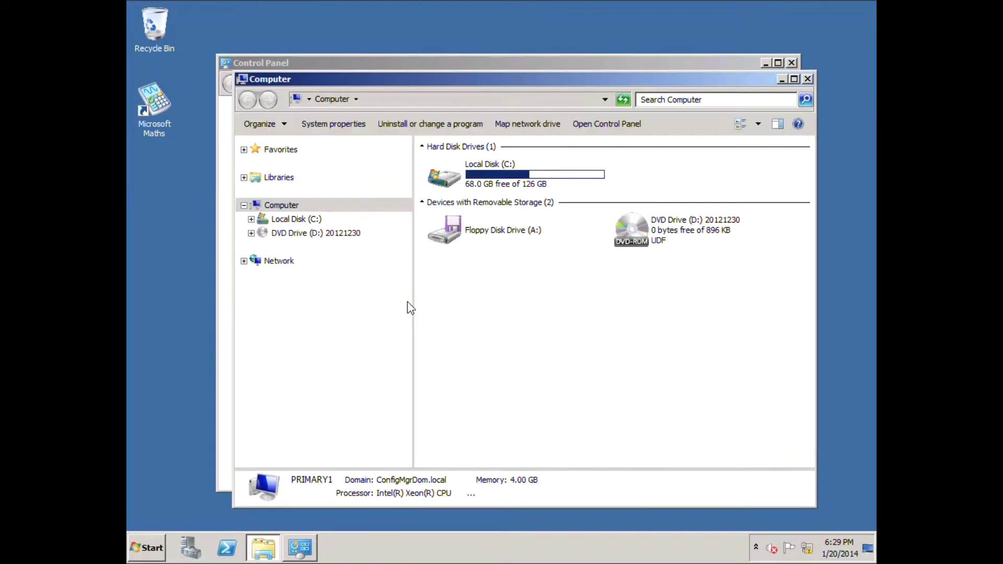
Step: Browse Local Disk (C:), viewing the contents of Program Files and then Program Files (x86)
double_click(497, 178)
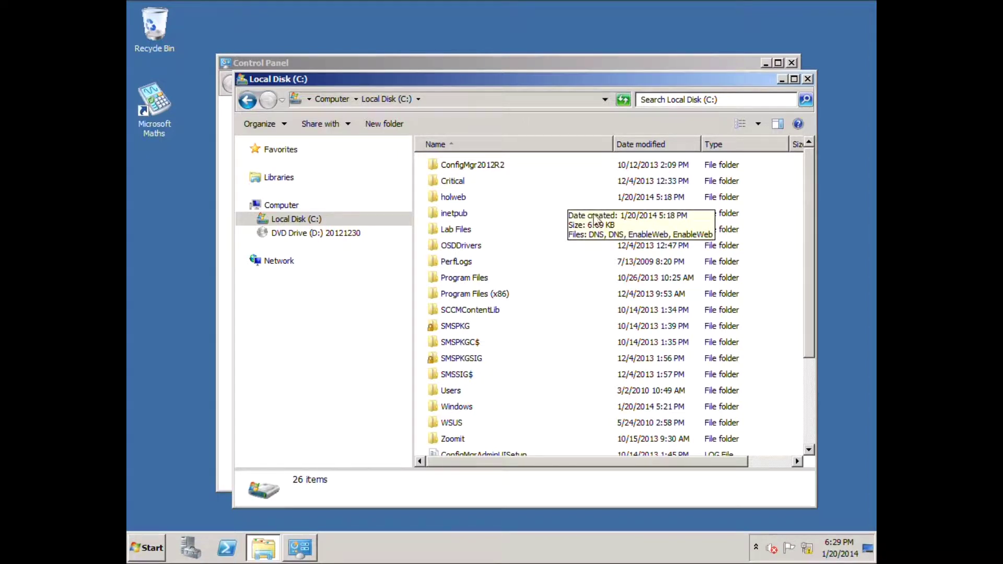
left_click(472, 282)
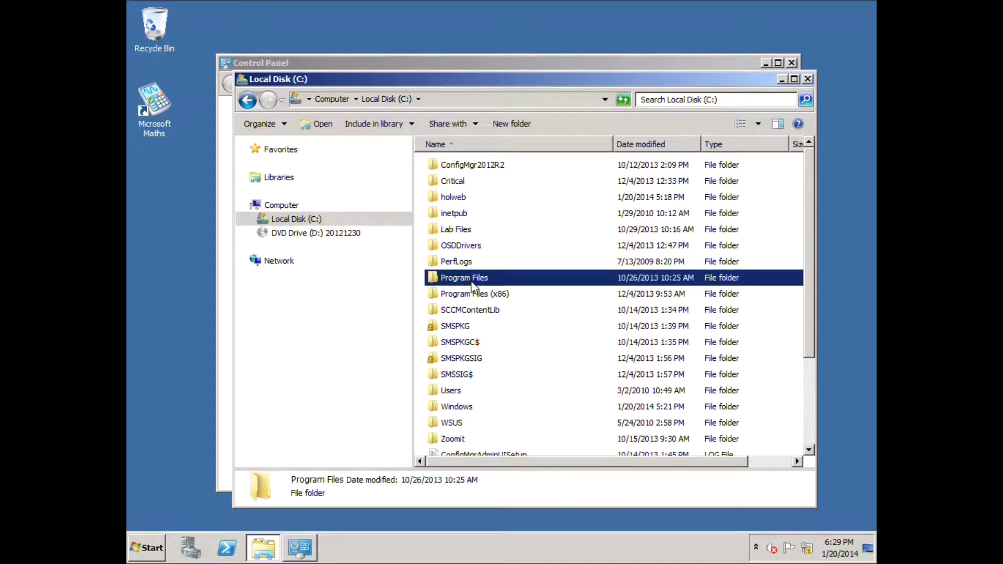
double_click(473, 282)
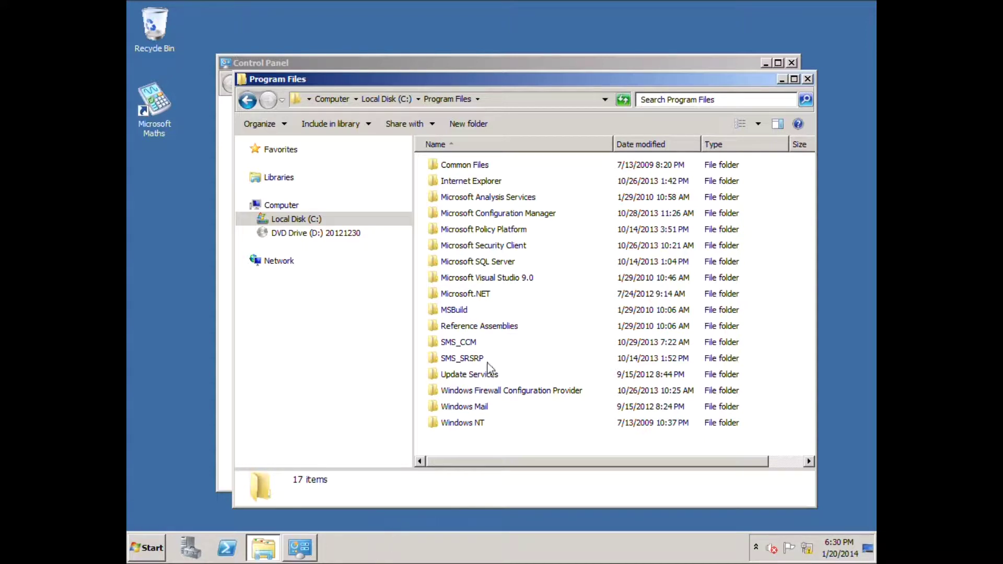
left_click(291, 219)
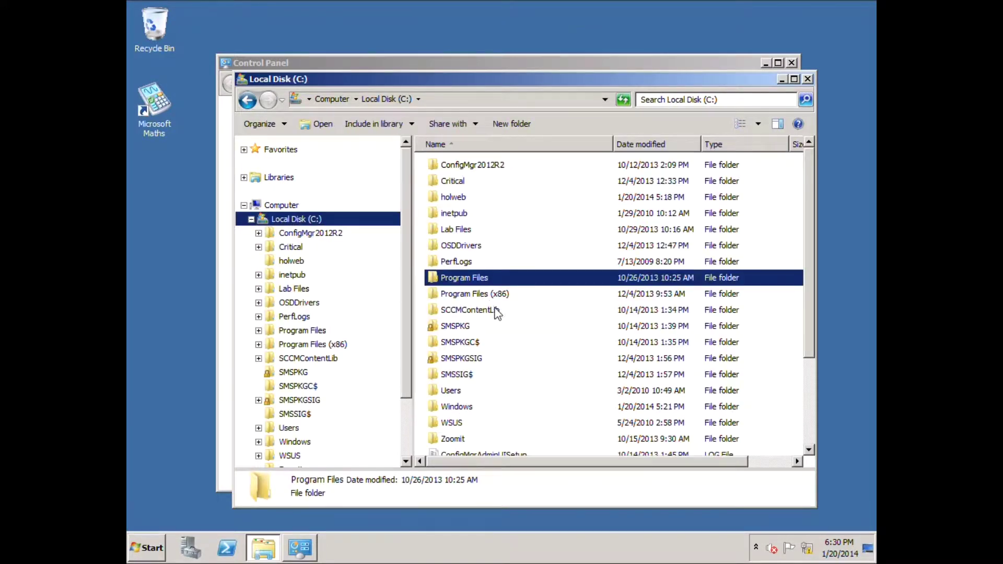
double_click(494, 297)
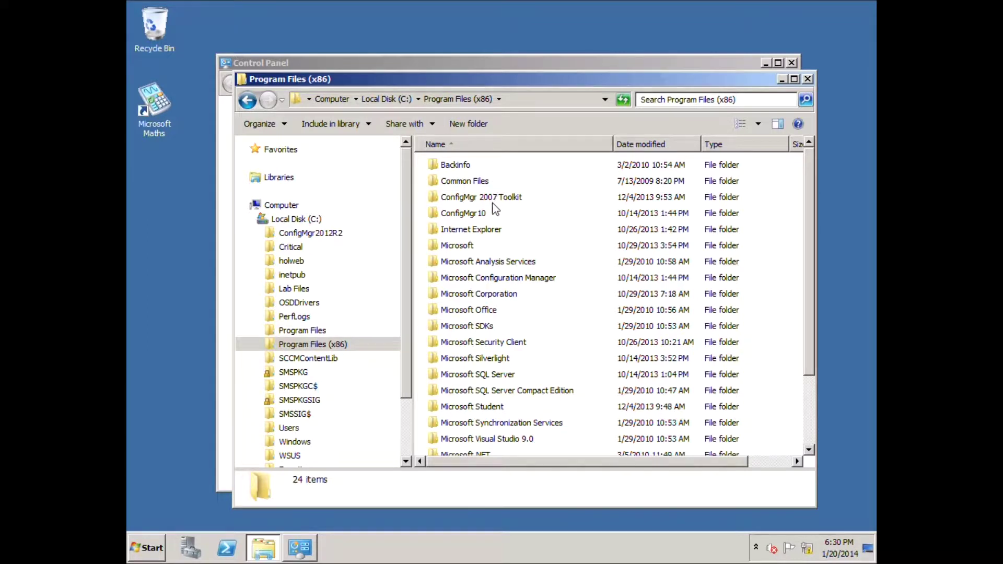
Step: Launch the Configuration Manager Console from the Microsoft System Center 2012 R2 program group
mouse_move(264, 548)
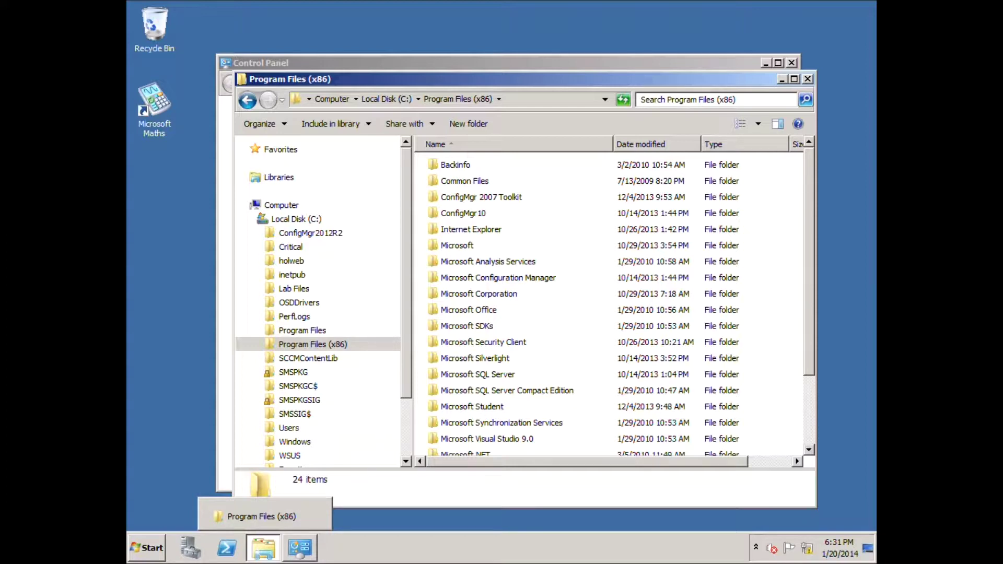
left_click(142, 553)
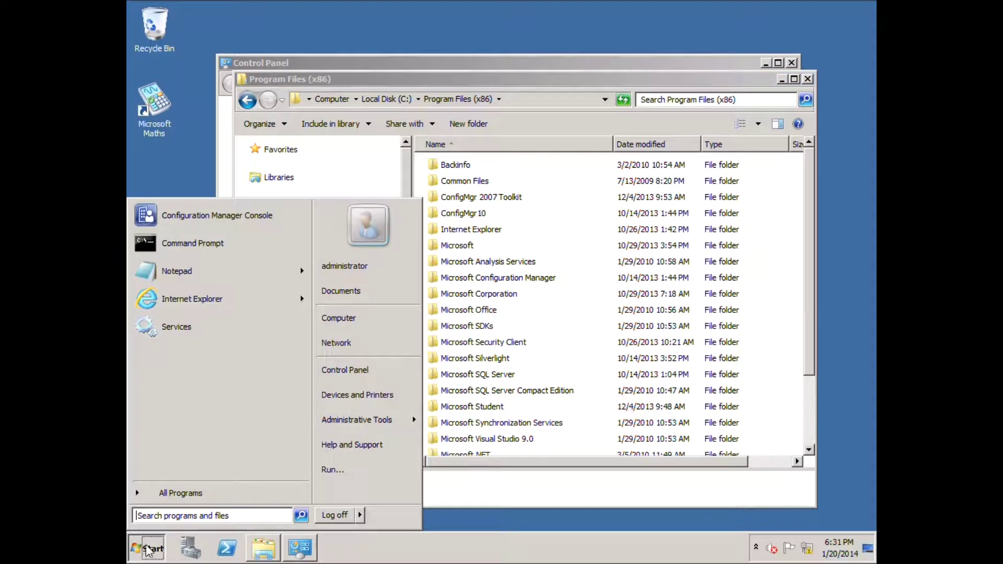
left_click(204, 496)
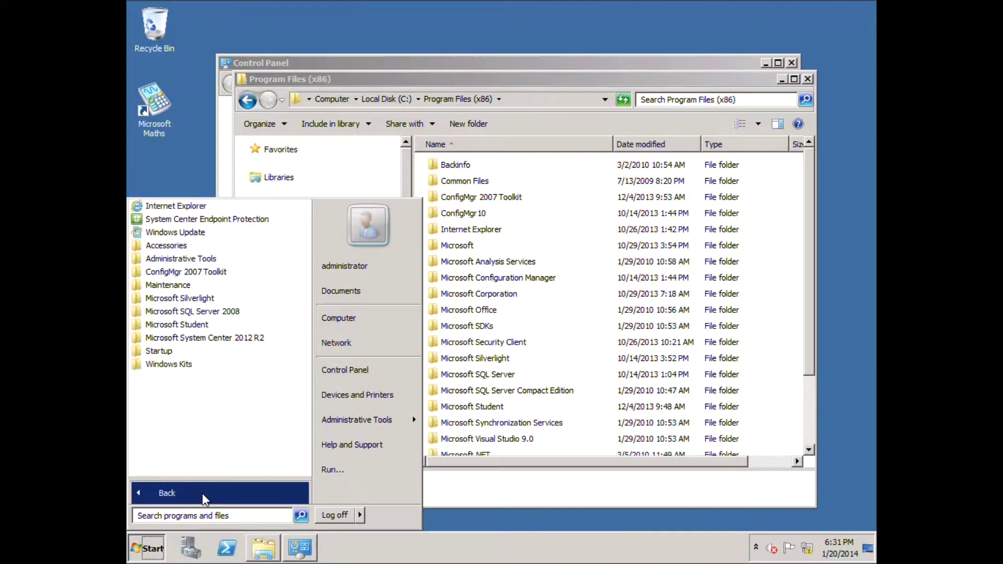
left_click(217, 339)
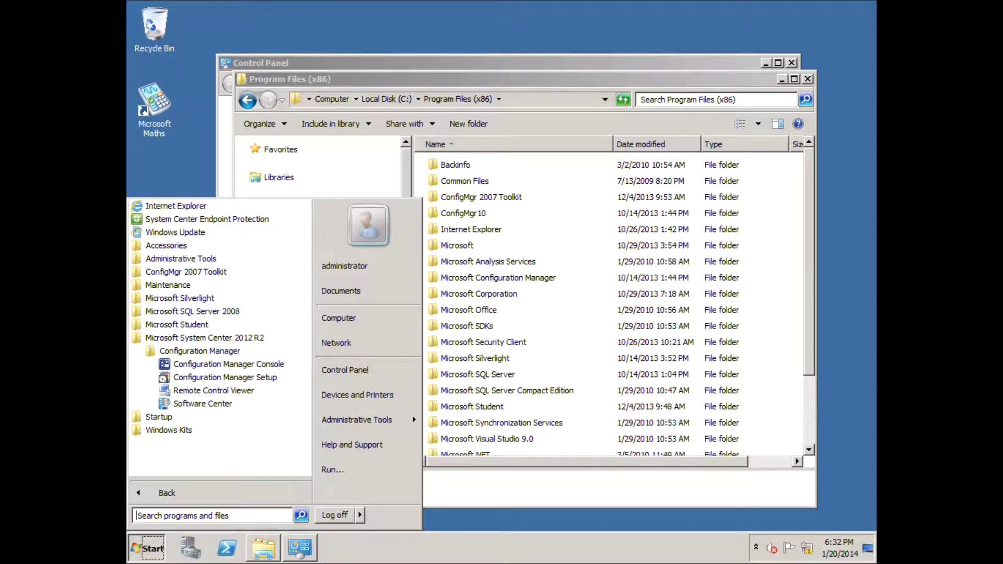
left_click(238, 366)
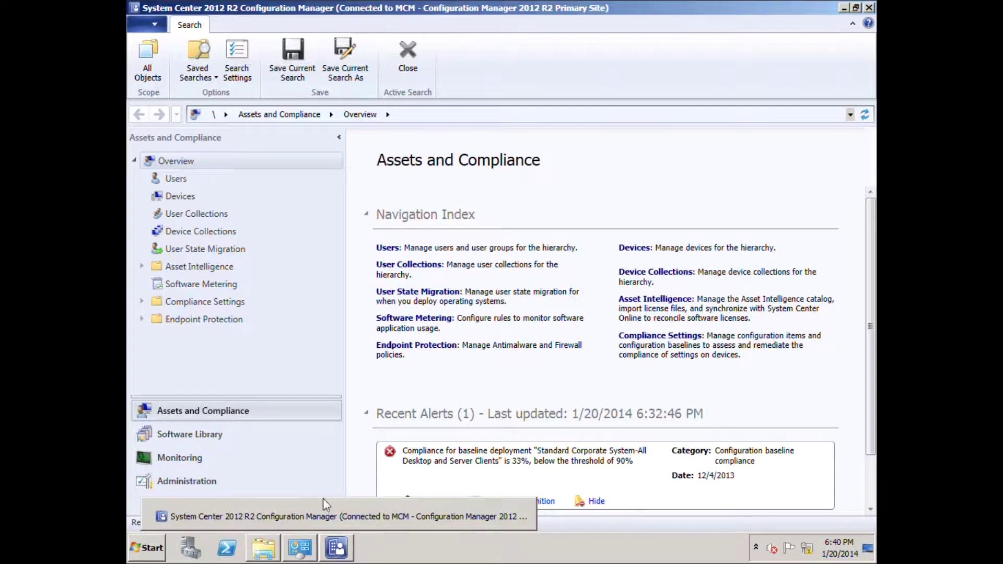
Step: Examine Device Collections, User State Migration, Asset Intelligence, Software Metering, Compliance Settings and Endpoint Protection under Assets and Compliance
left_click(198, 231)
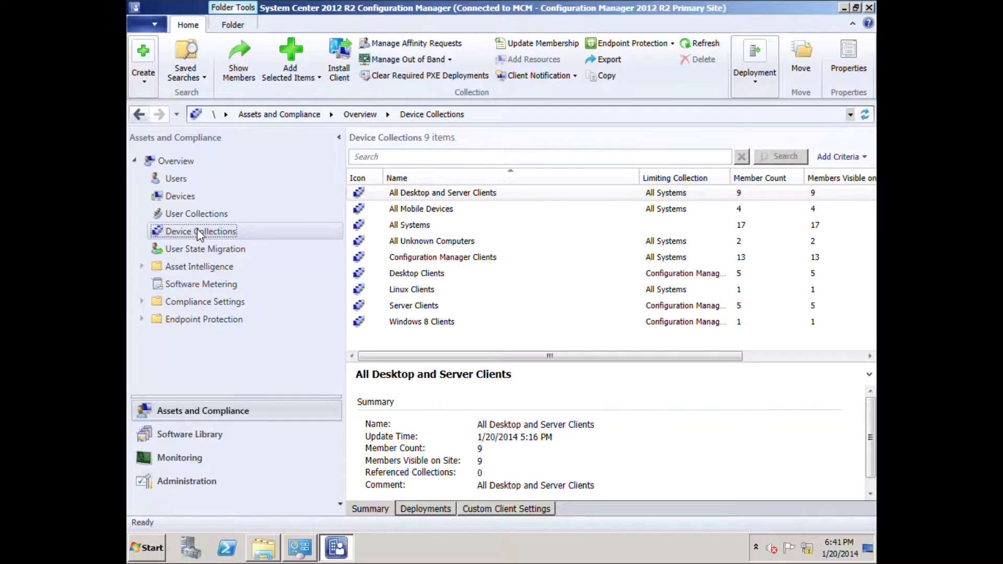
left_click(186, 250)
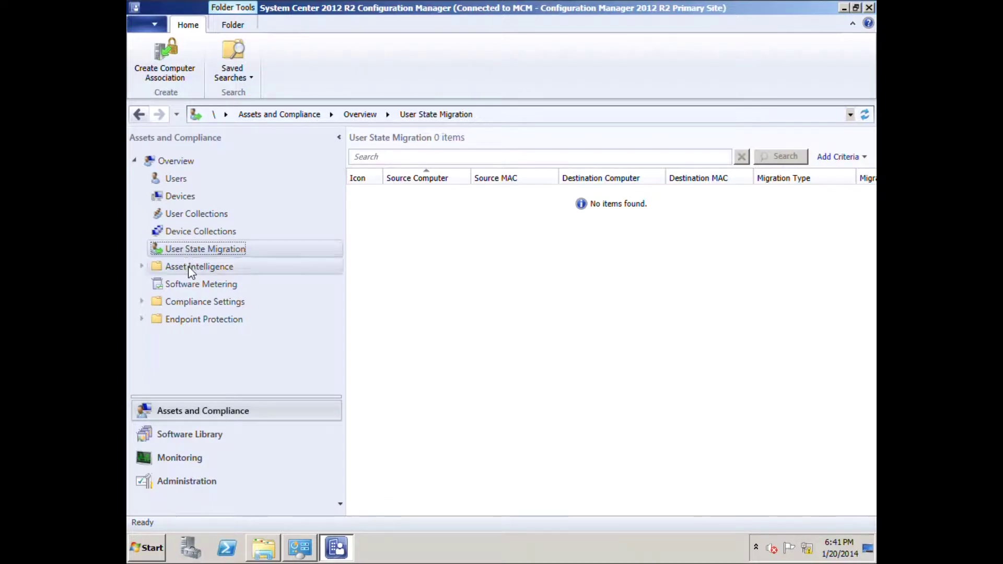
left_click(190, 269)
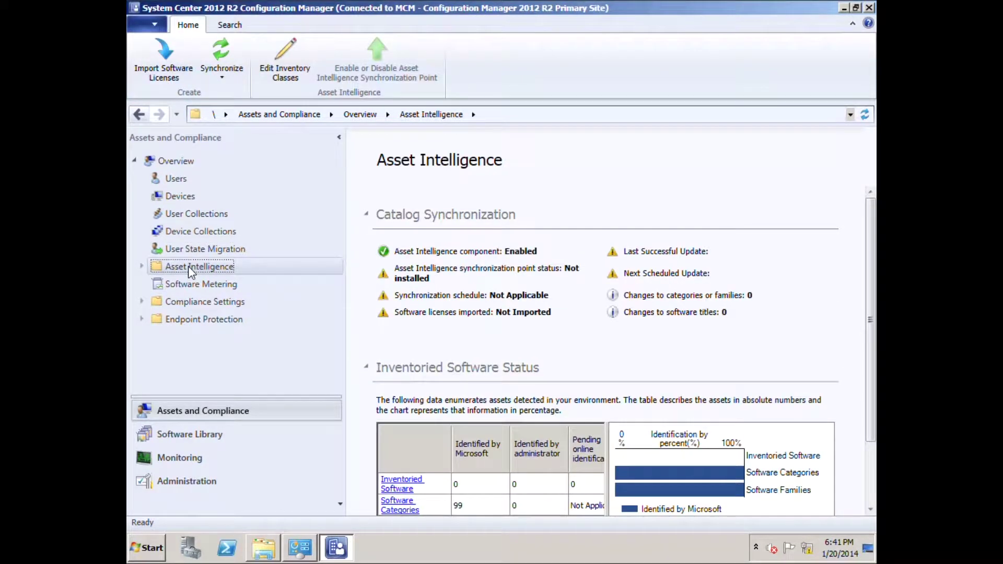
left_click(187, 282)
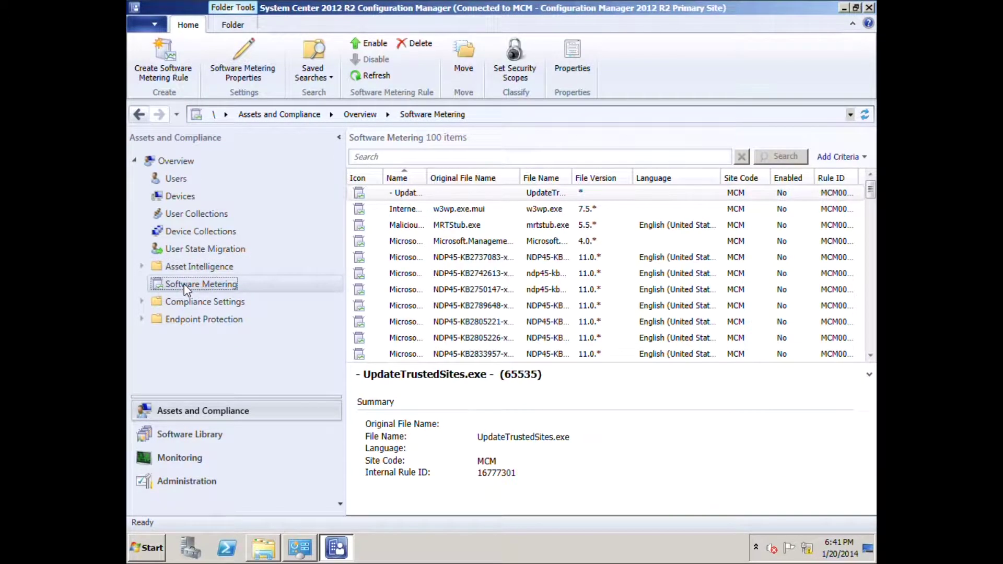
left_click(184, 302)
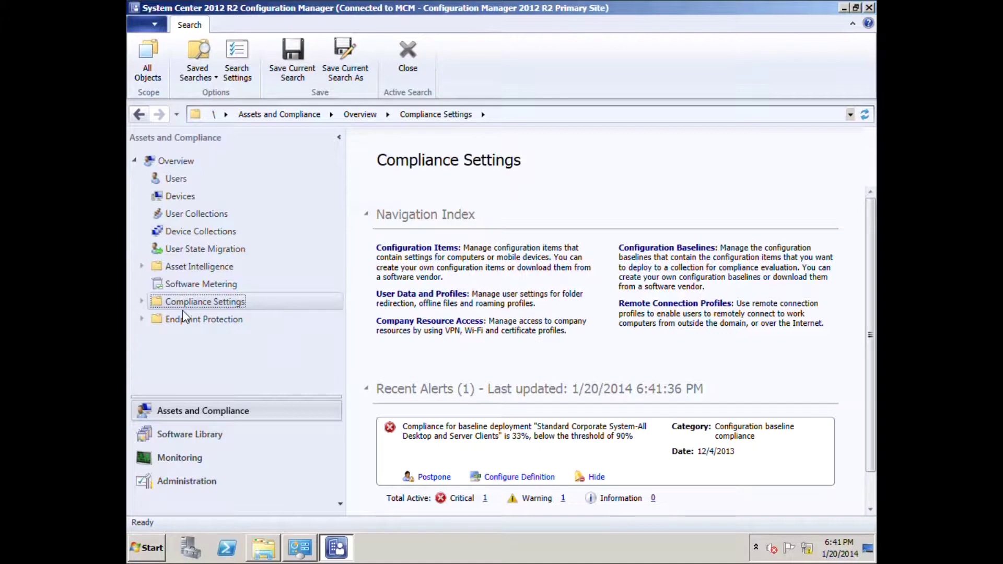
left_click(181, 319)
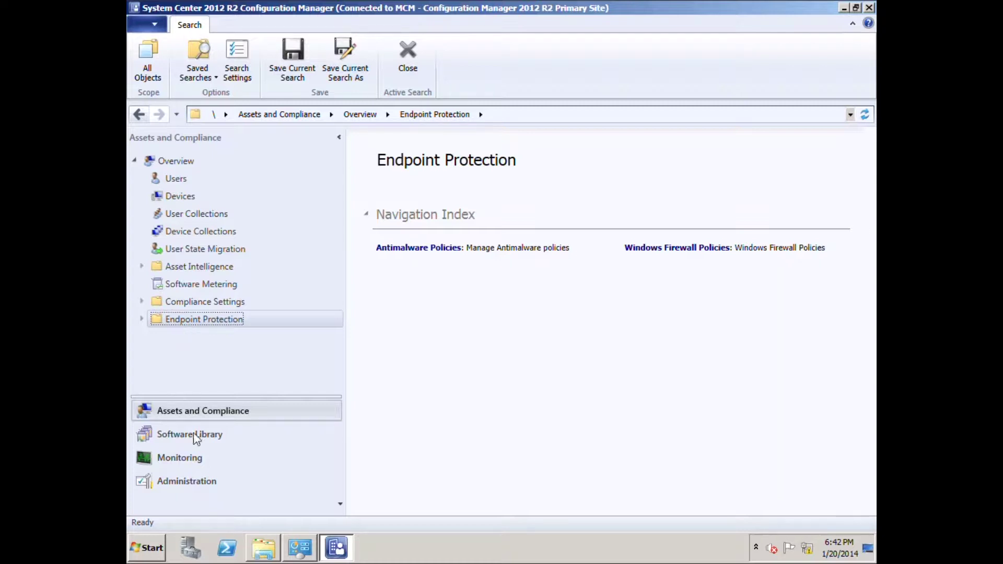
Step: Switch to the Software Library workspace and examine Application Management, Software Updates and Operating Systems
mouse_move(300, 548)
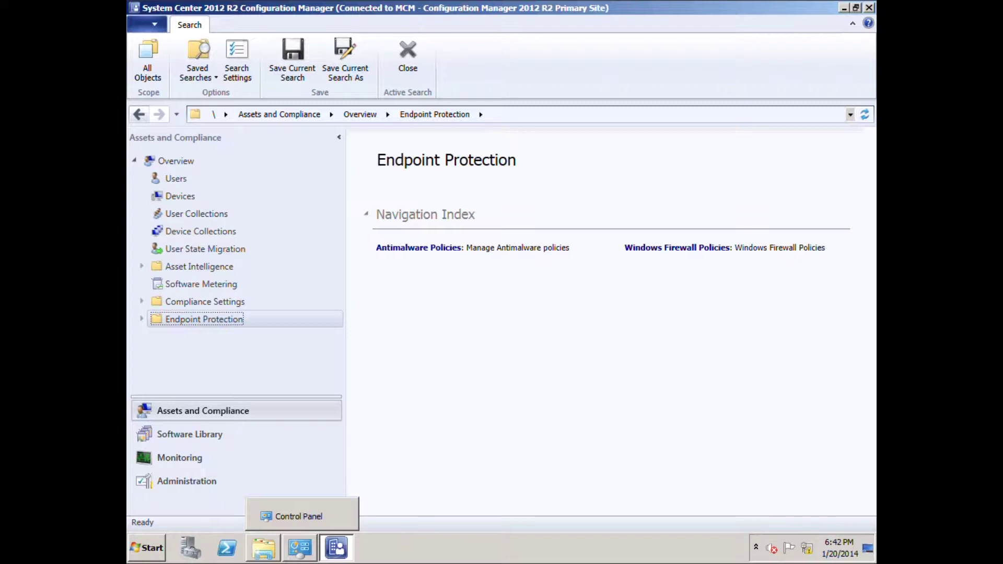
left_click(202, 437)
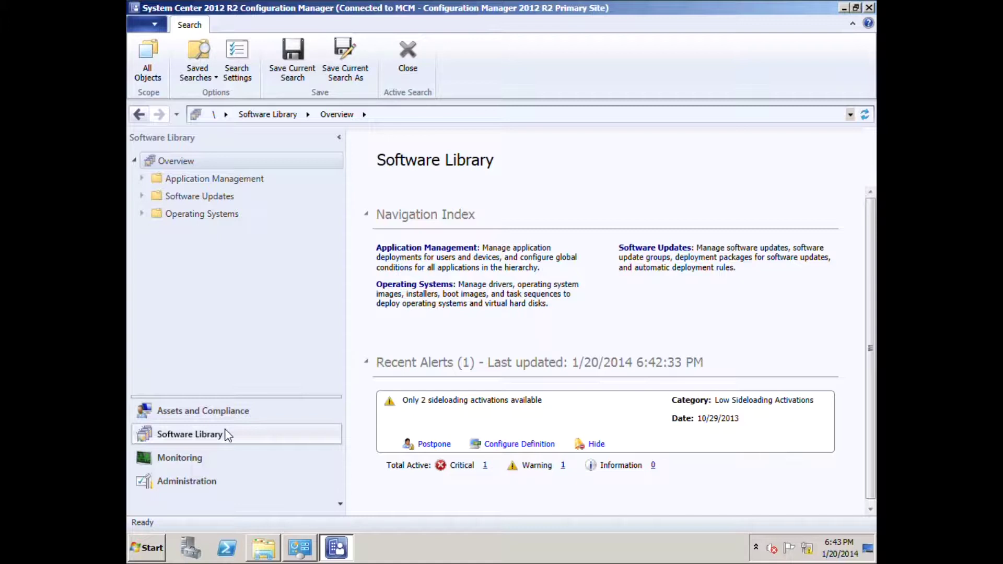
left_click(228, 435)
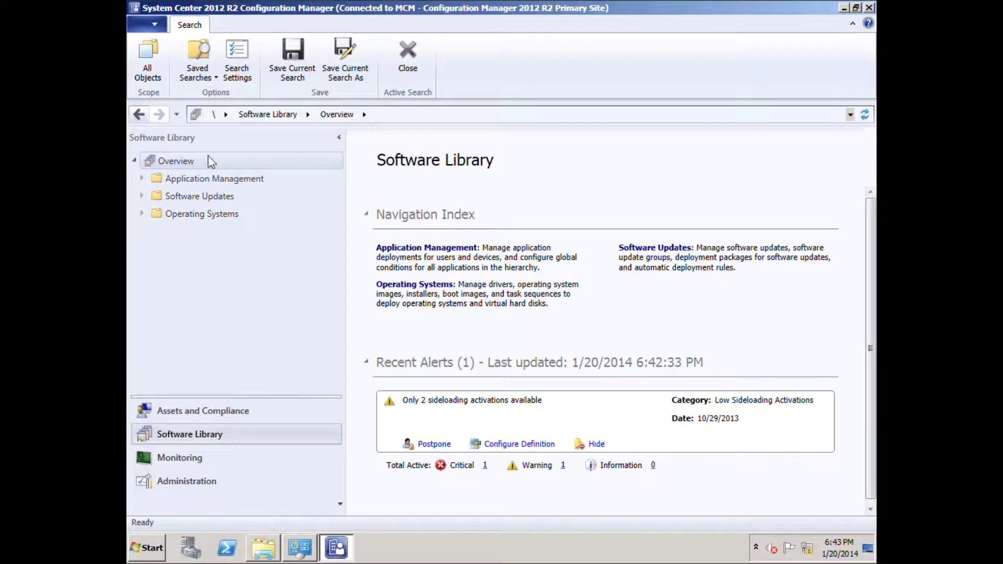
left_click(204, 176)
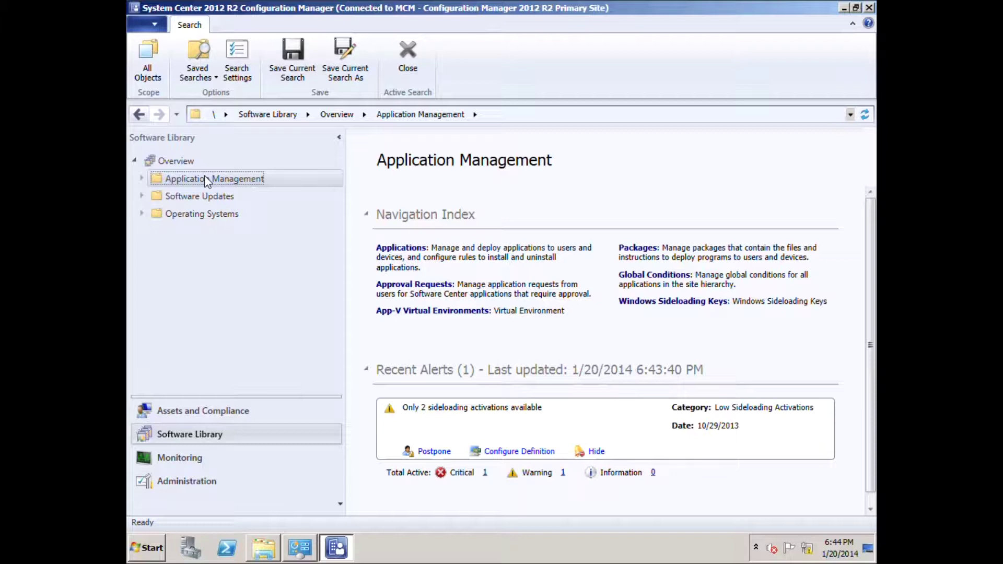
left_click(212, 198)
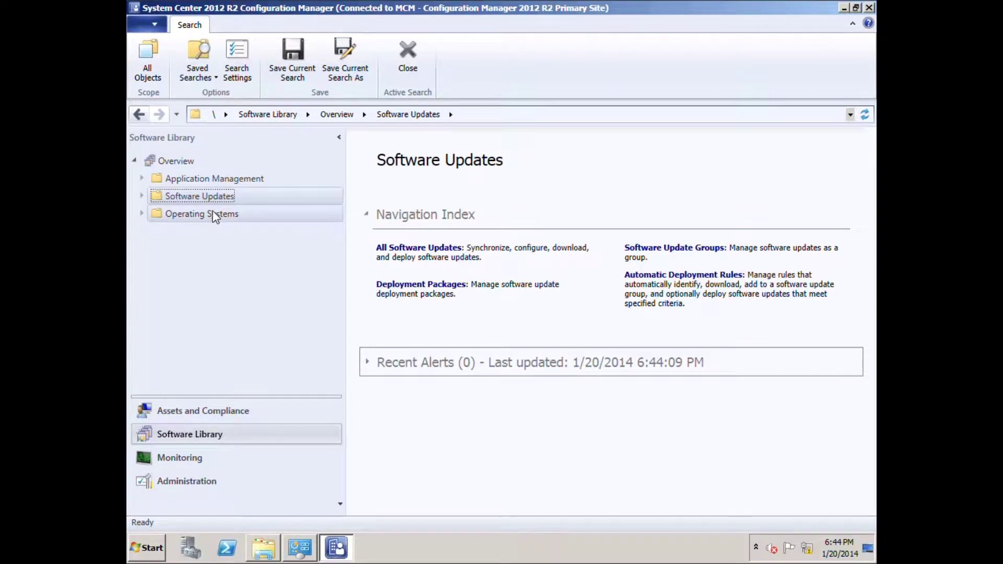
left_click(215, 214)
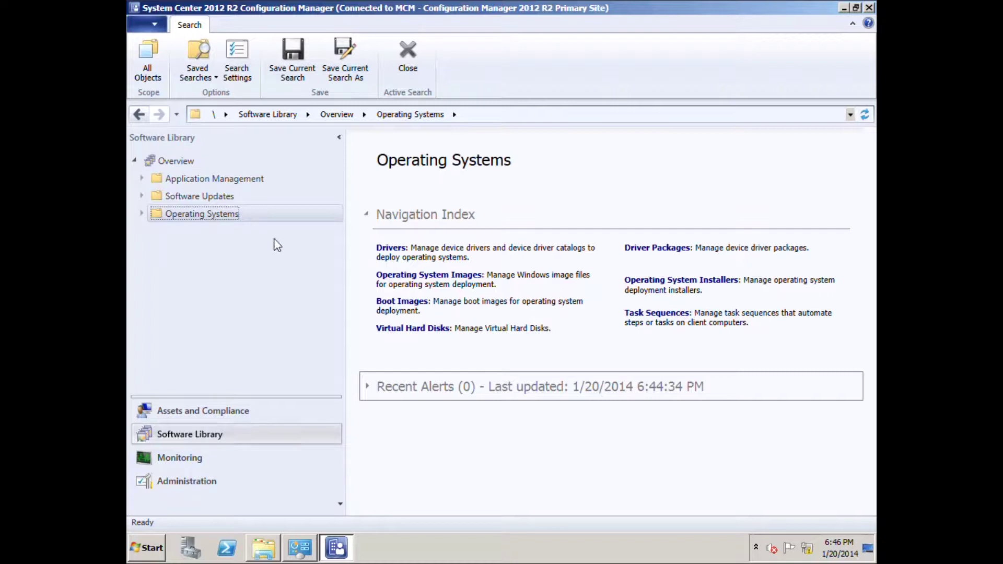
Step: Switch to the Monitoring workspace and examine Alerts, Queries, Reporting and Site Hierarchy
left_click(206, 466)
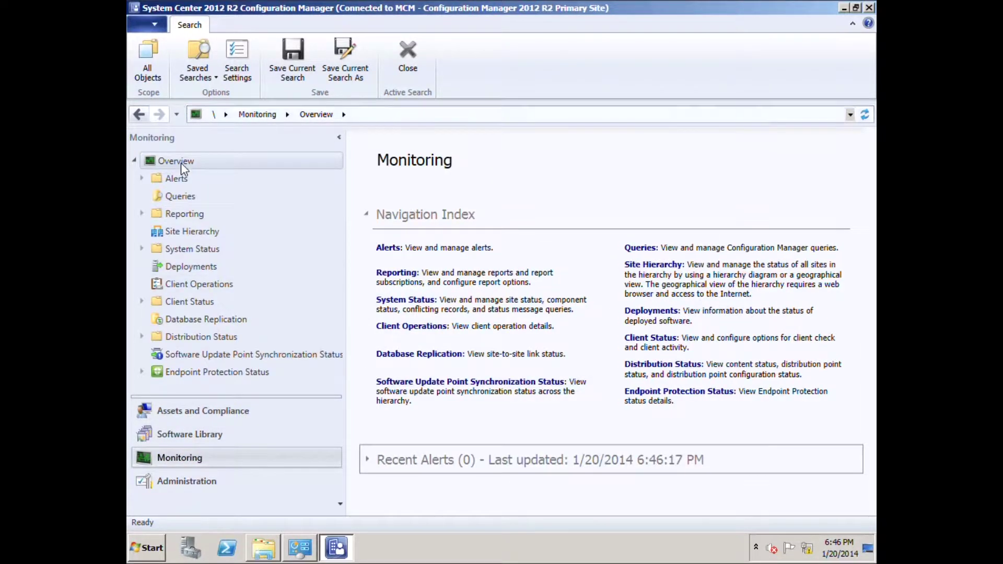
left_click(177, 180)
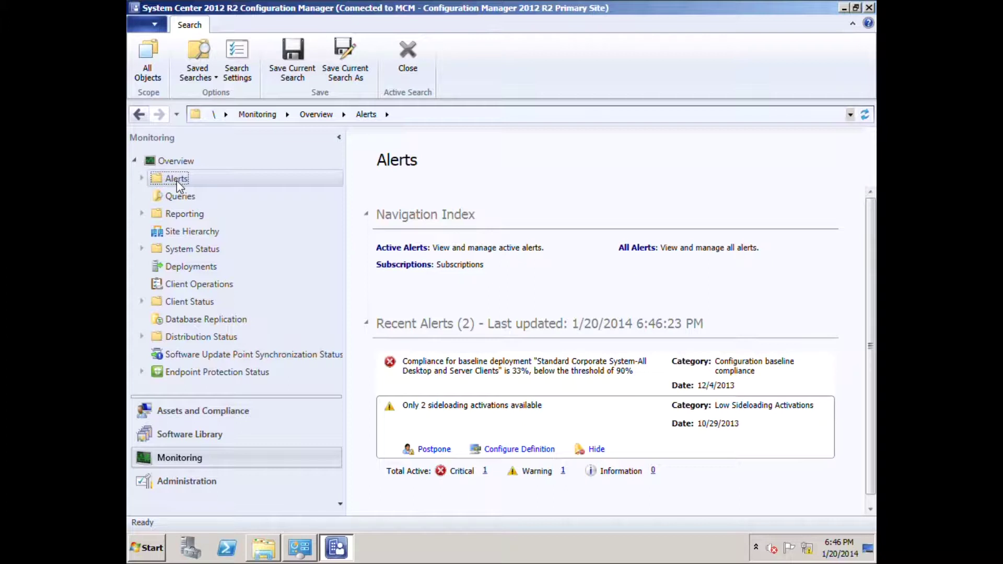
left_click(191, 198)
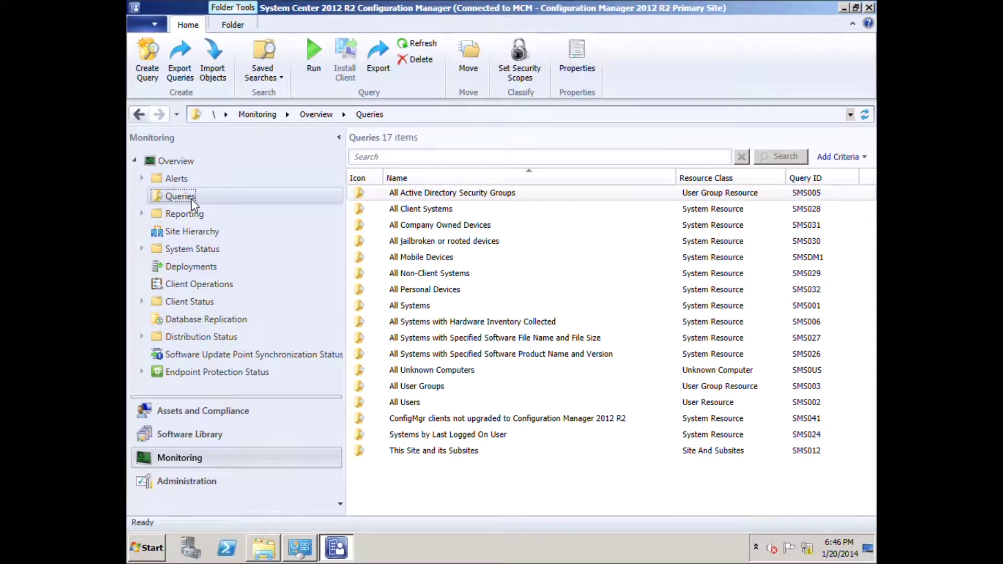
left_click(193, 215)
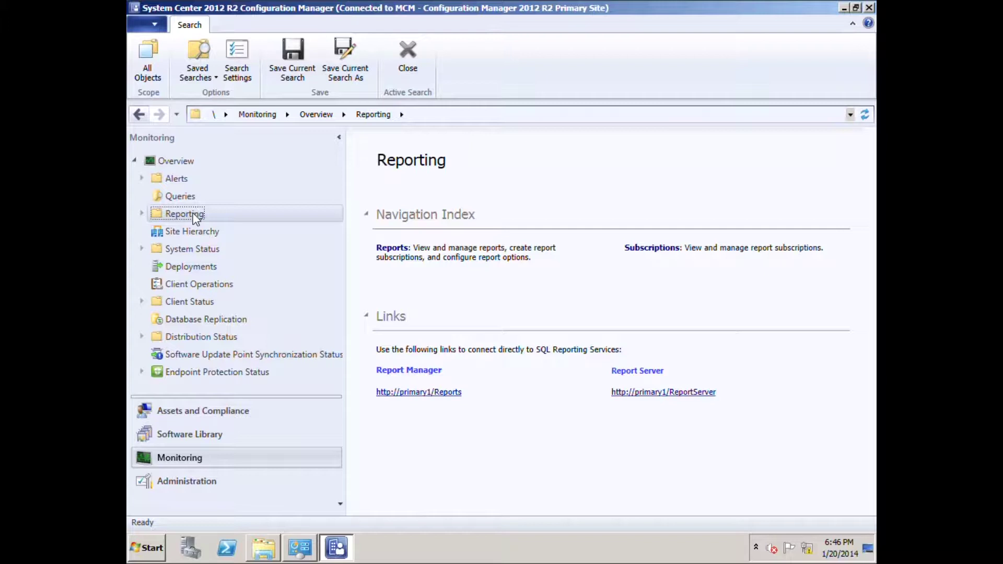
left_click(206, 233)
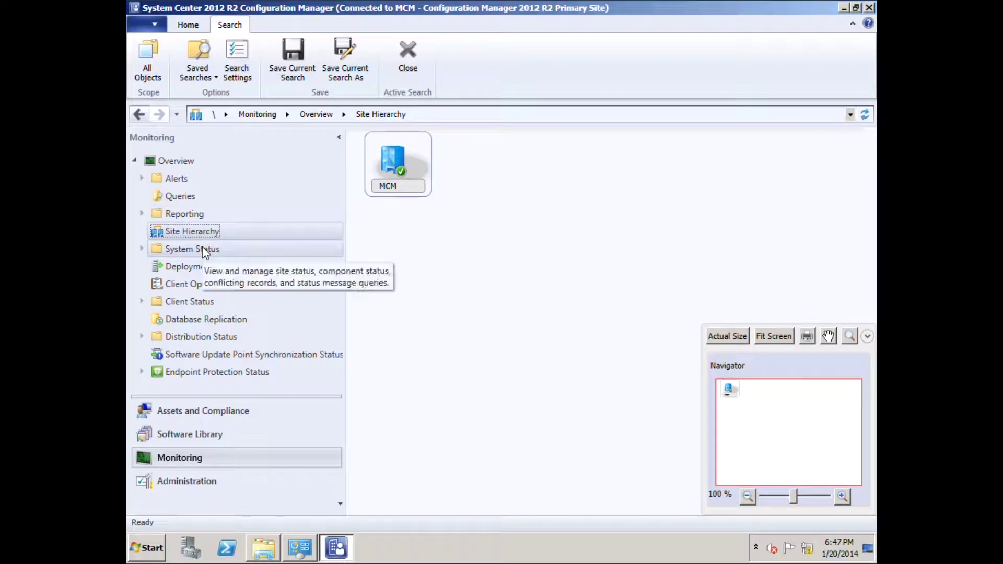
Step: Examine System Status, Deployments, Client Operations, Client Status and Database Replication in the Monitoring workspace
left_click(203, 246)
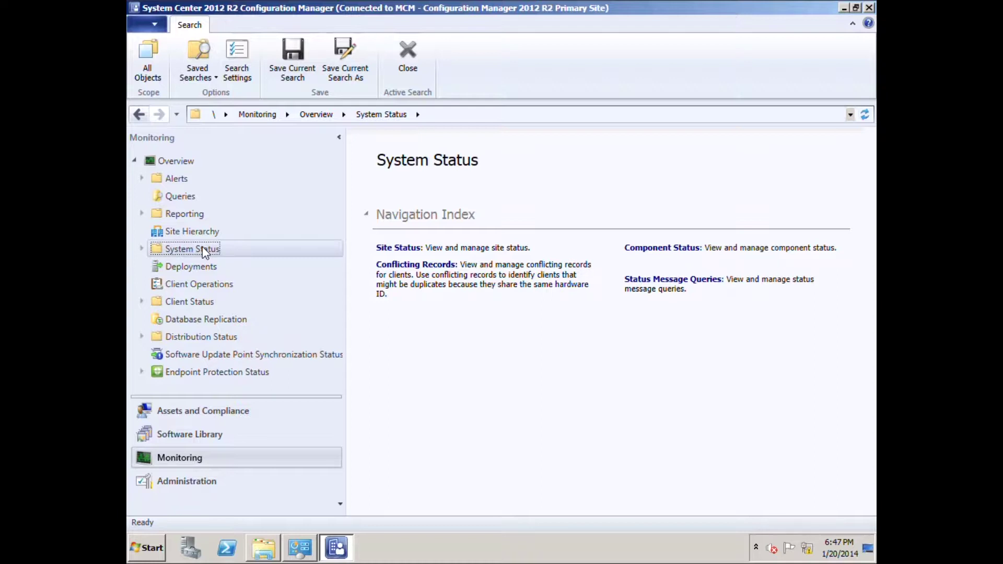
left_click(208, 268)
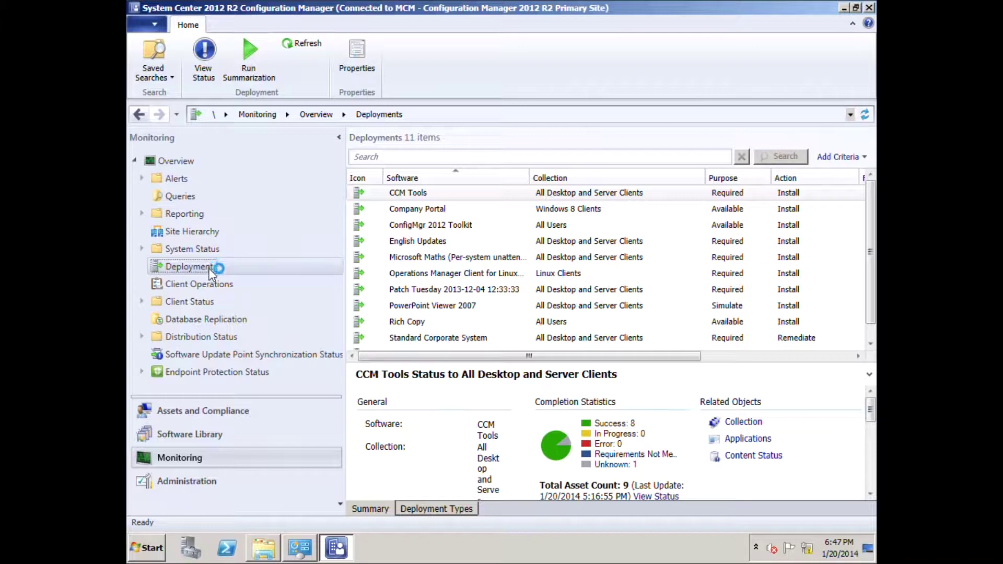
left_click(205, 290)
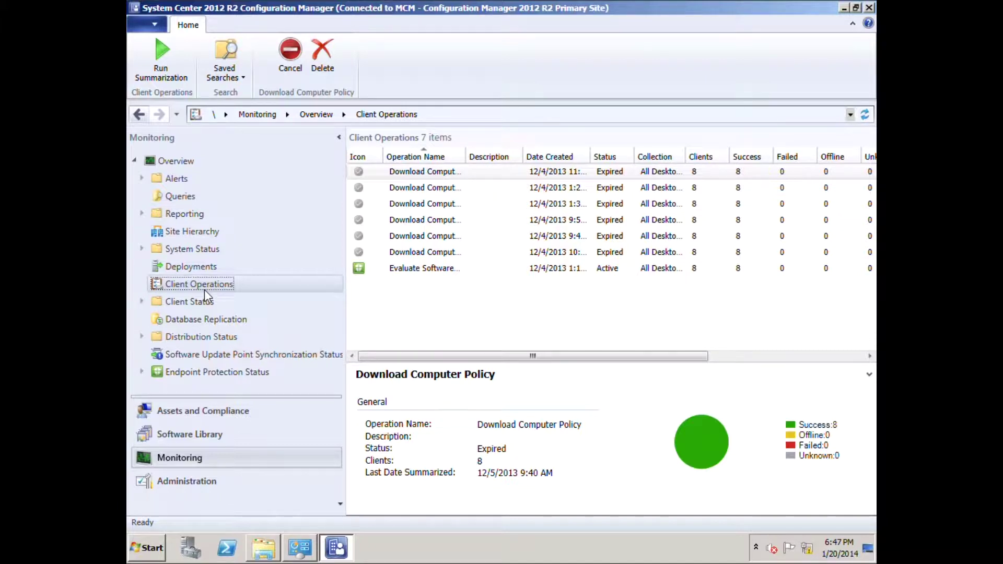
left_click(210, 305)
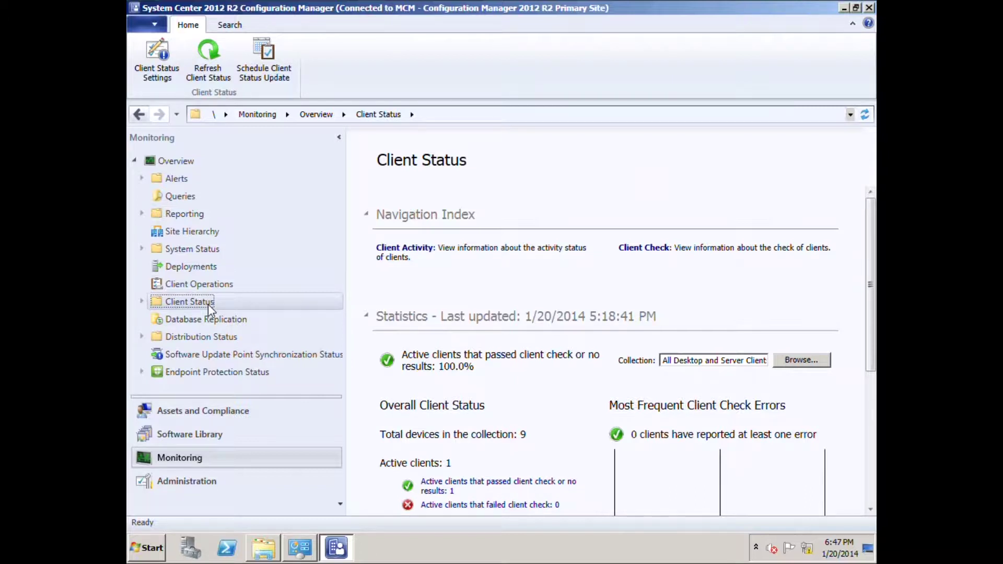
left_click(212, 320)
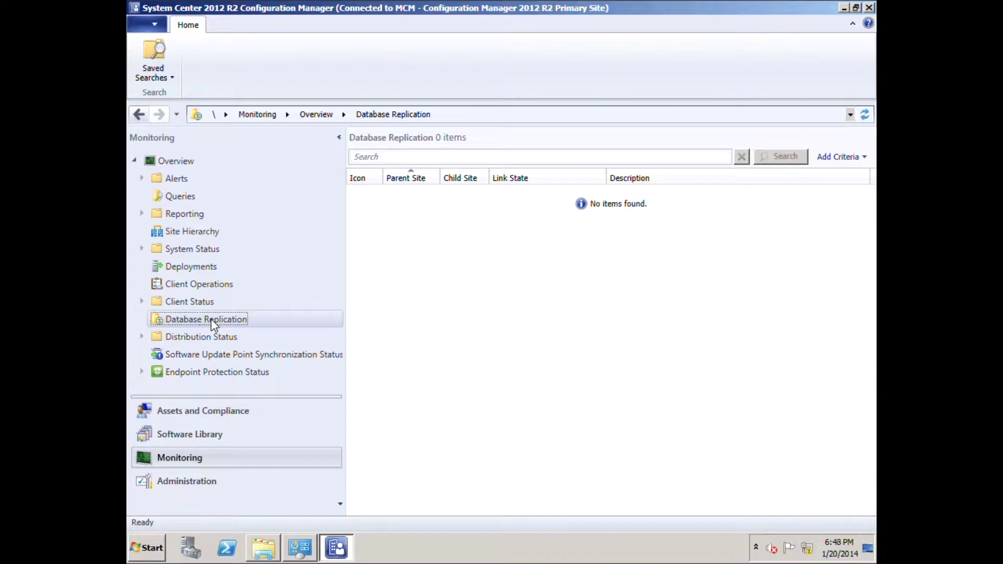
Step: Examine Distribution Status, Software Update Point Synchronization Status and Endpoint Protection Status in the Monitoring workspace
left_click(219, 340)
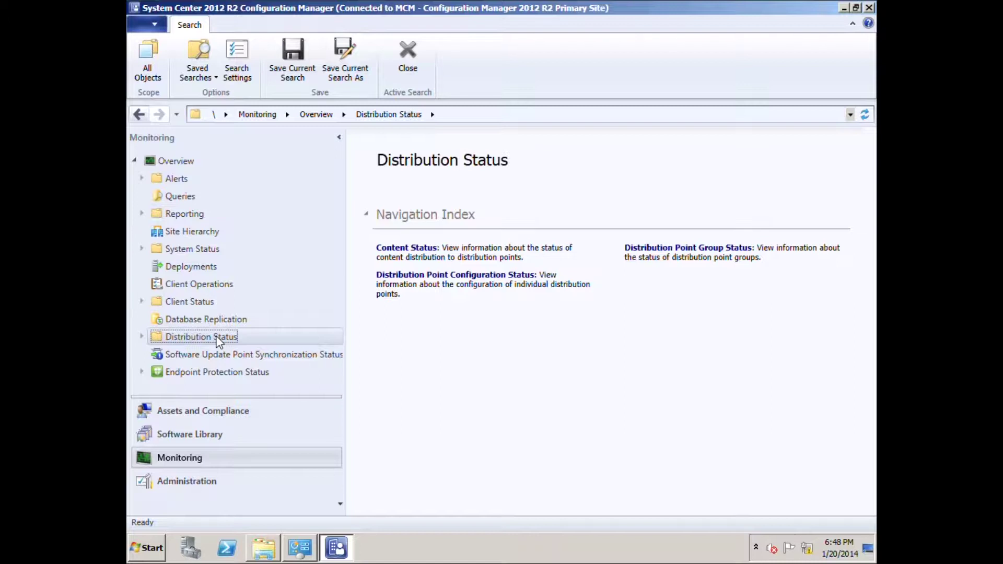
left_click(212, 357)
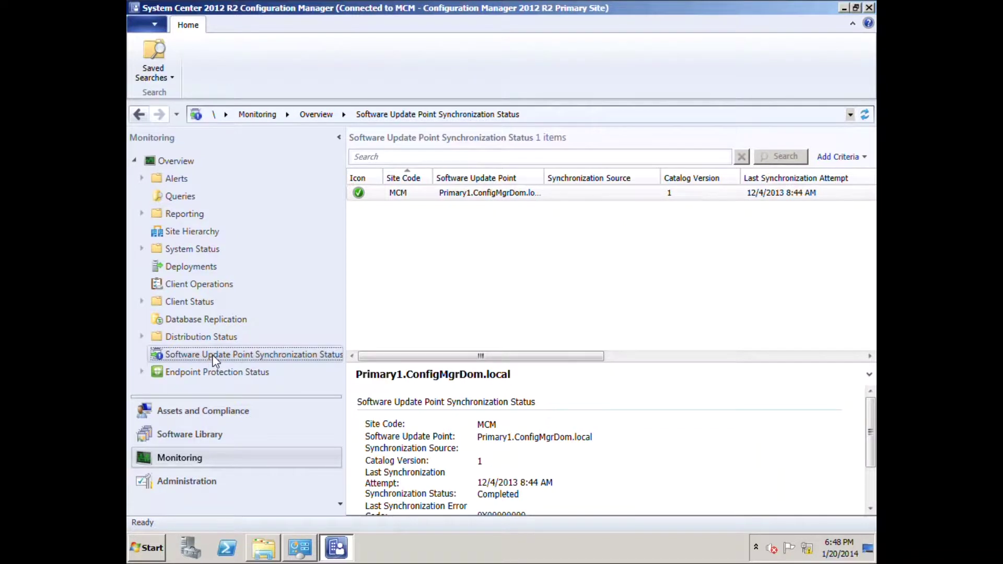
left_click(216, 374)
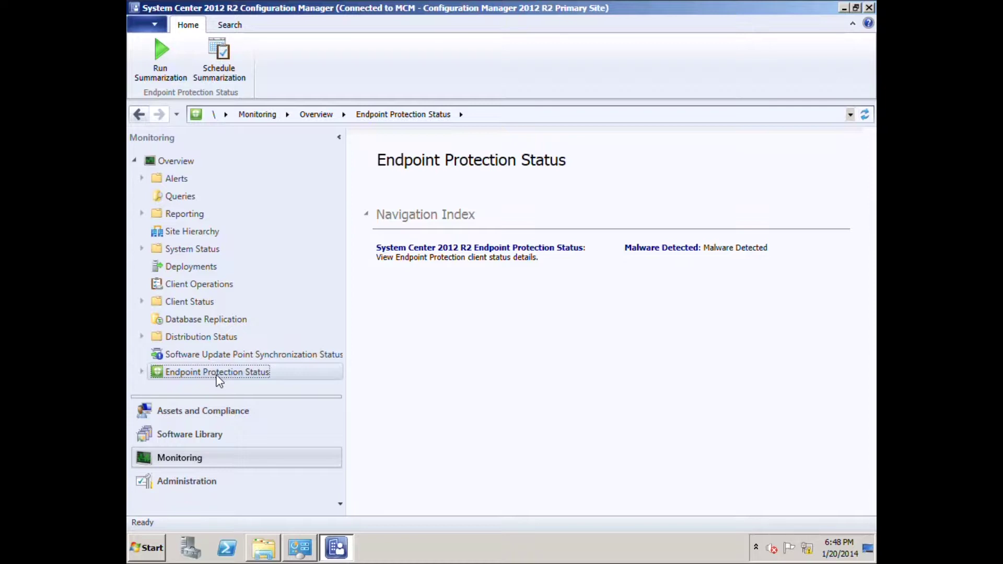
mouse_move(300, 548)
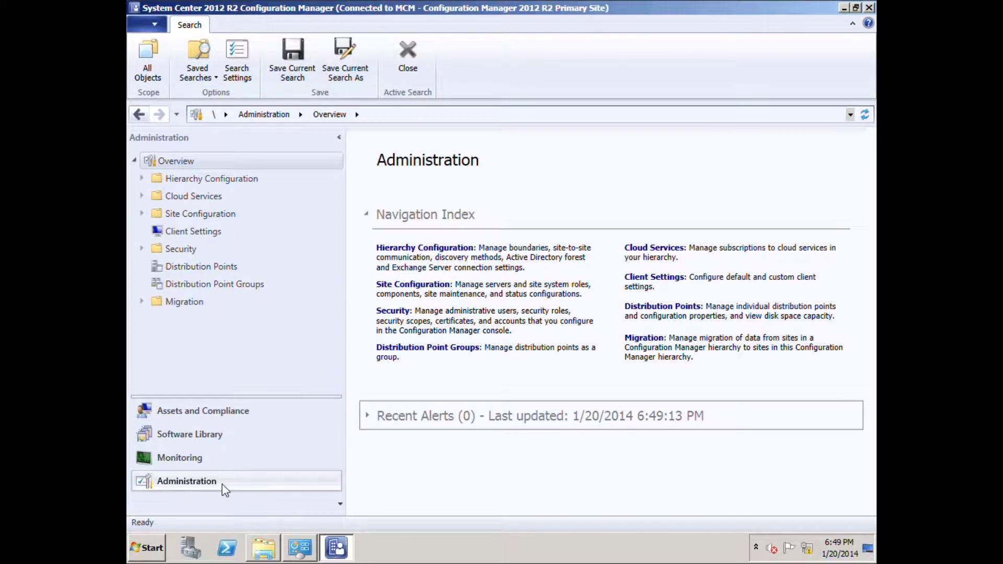
Step: Switch to the Administration workspace and examine Site Configuration and its Sites node
left_click(224, 489)
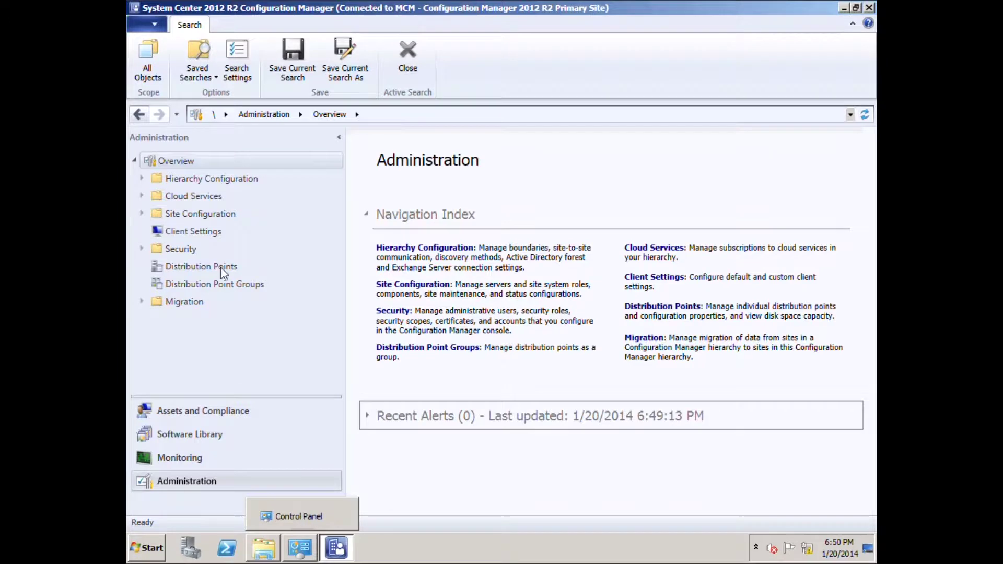
left_click(149, 59)
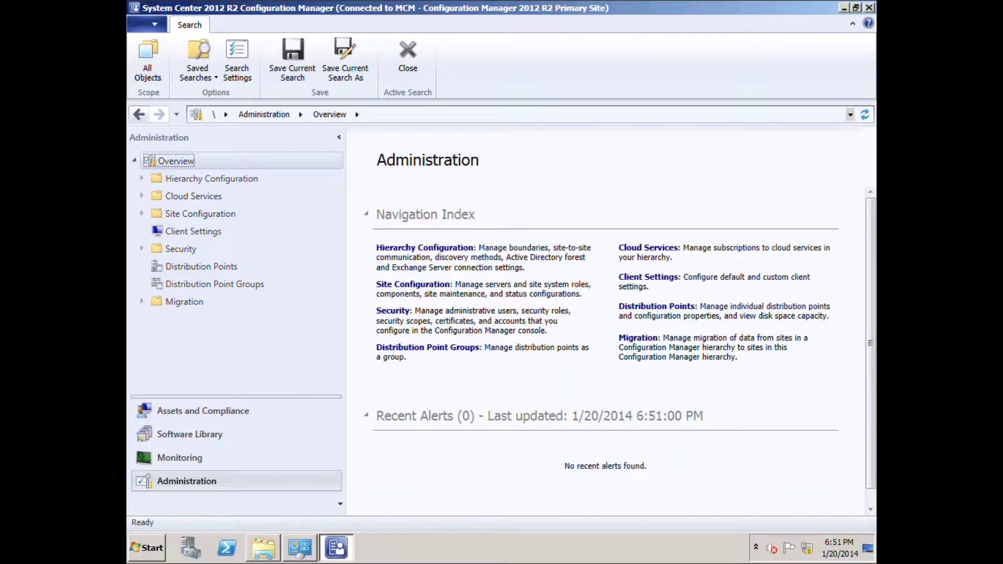
left_click(425, 285)
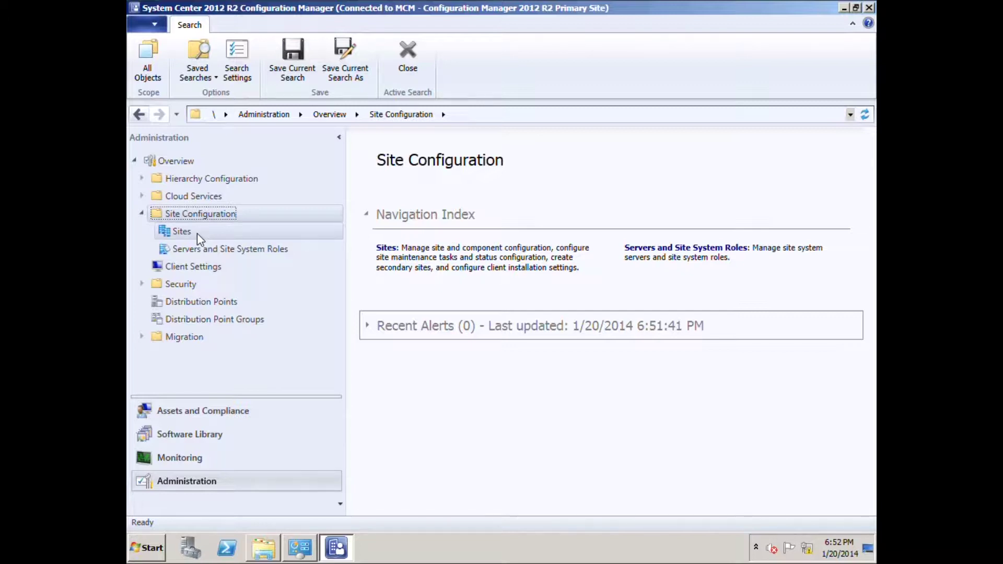
left_click(197, 233)
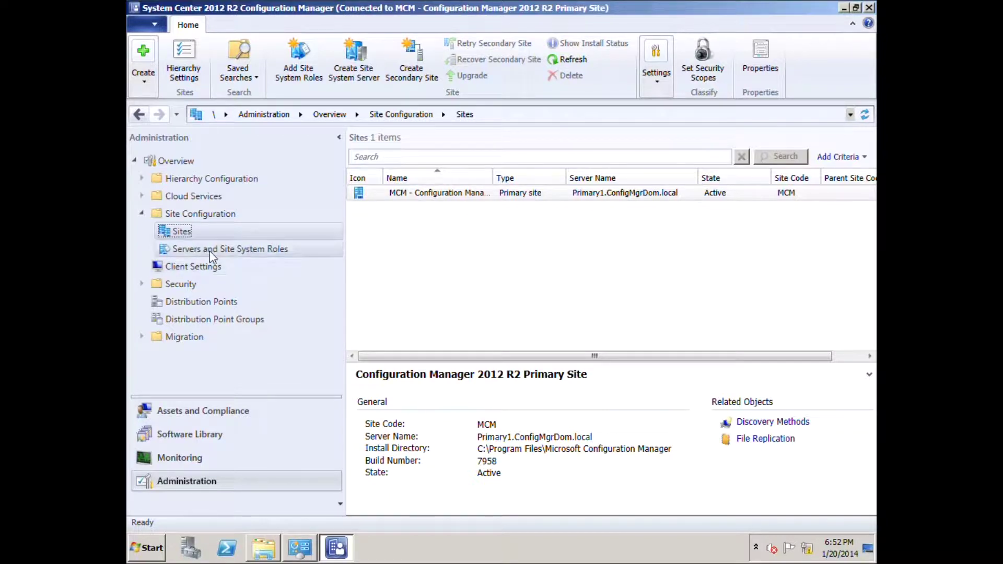
Step: Examine the Component server and Distribution point roles of the primary site server under Servers and Site System Roles
left_click(209, 249)
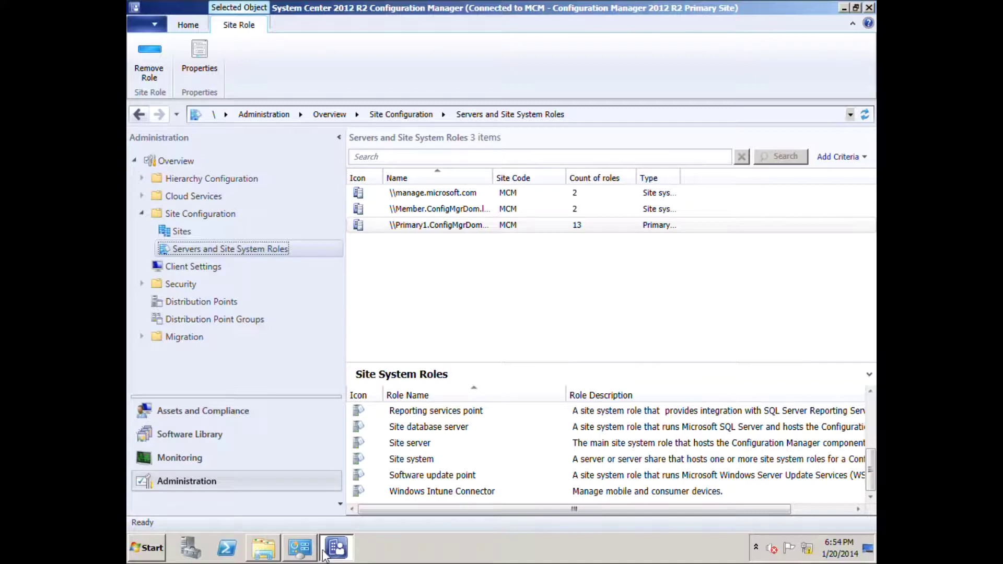
left_click(425, 443)
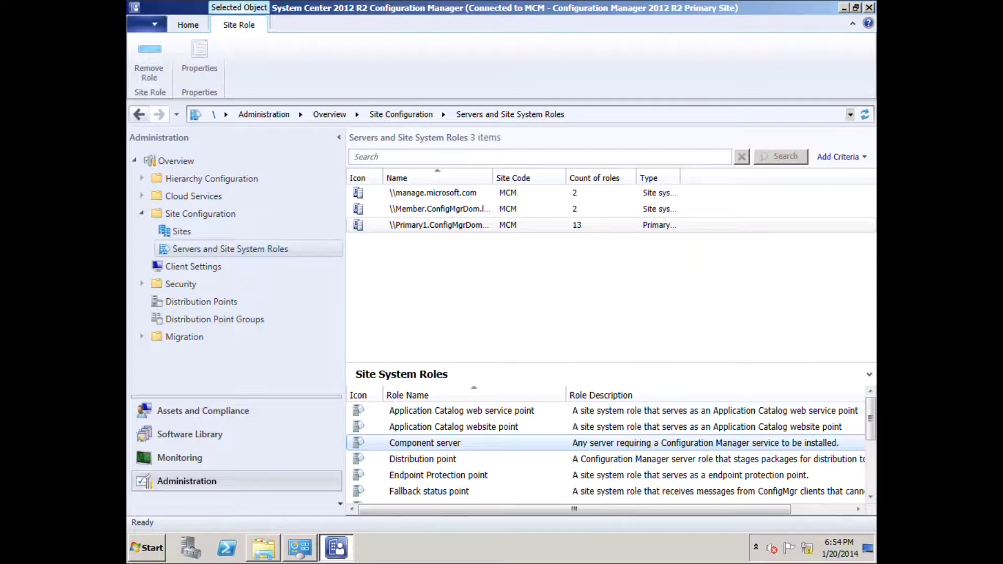
left_click(417, 461)
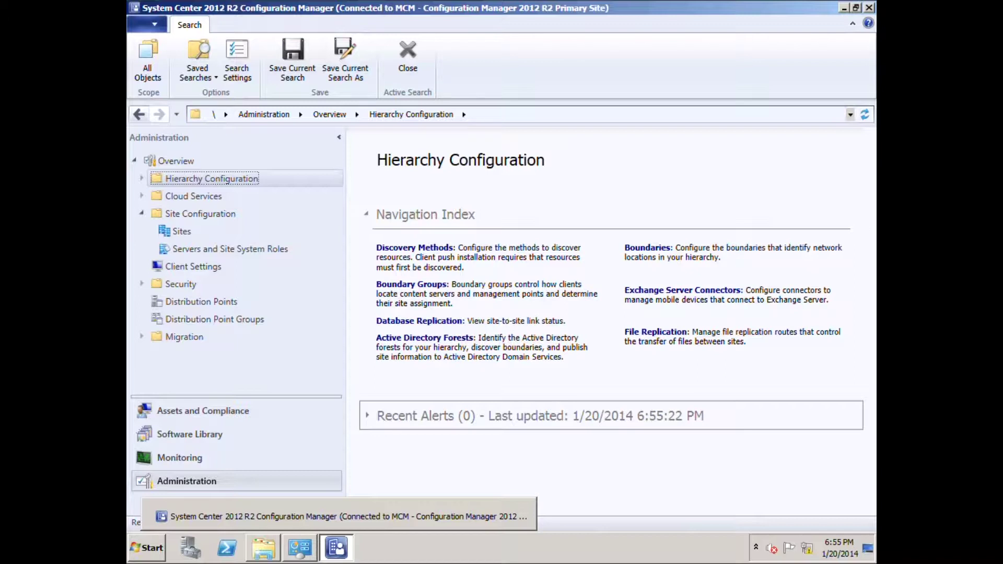
Step: Examine Cloud Services, Site Configuration, Client Settings, Distribution Points, Distribution Point Groups and Migration in the Administration workspace
left_click(188, 197)
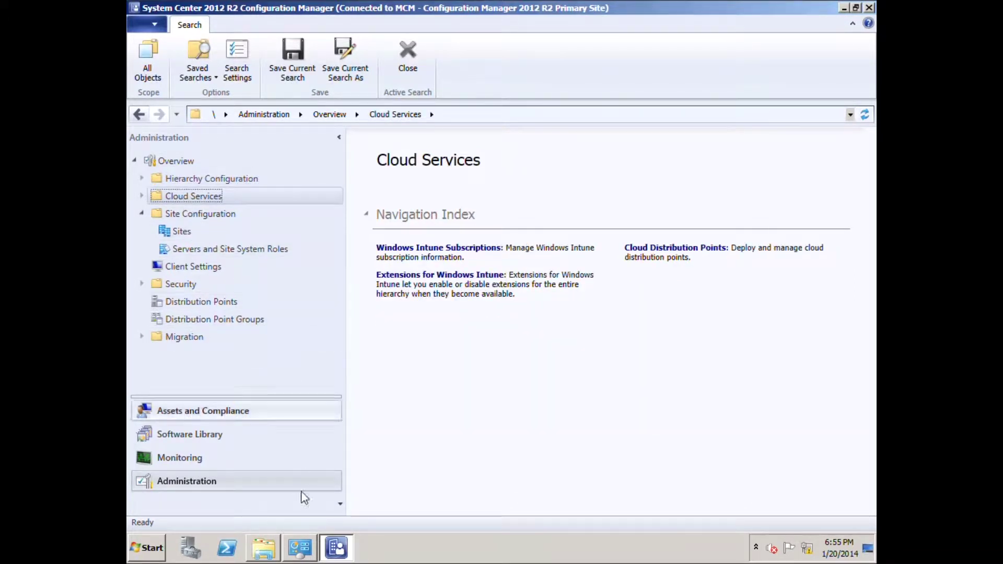
mouse_move(299, 548)
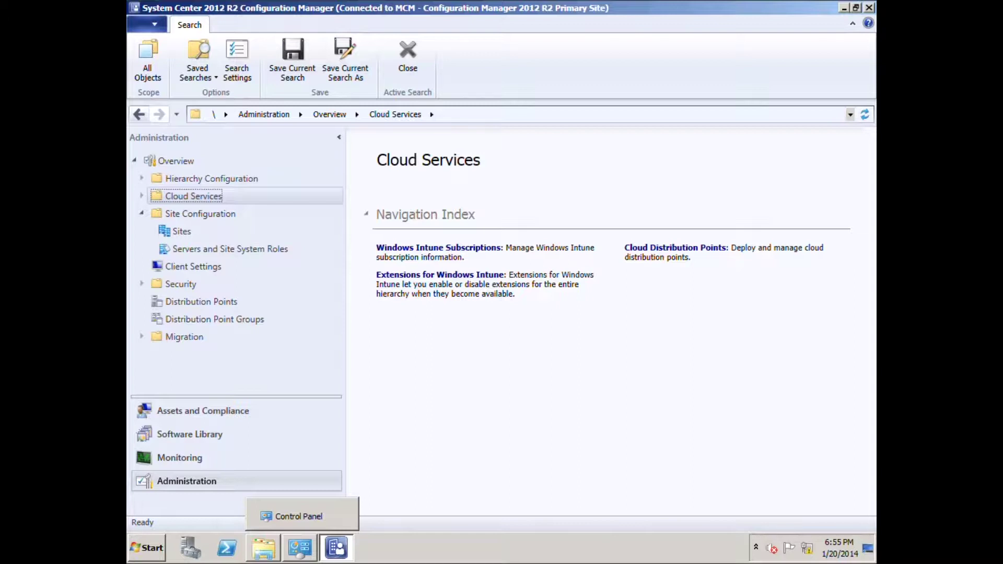
left_click(199, 214)
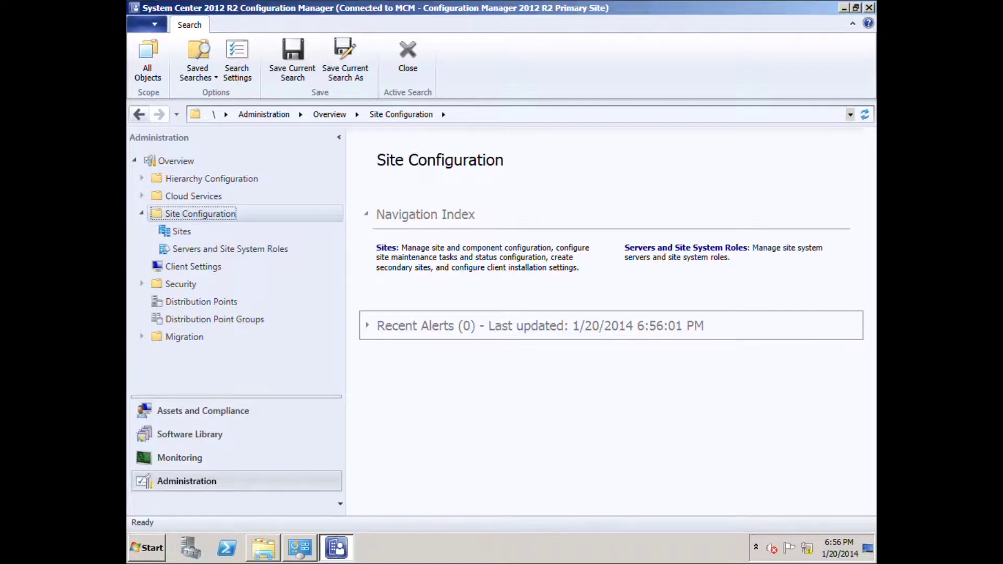
left_click(199, 271)
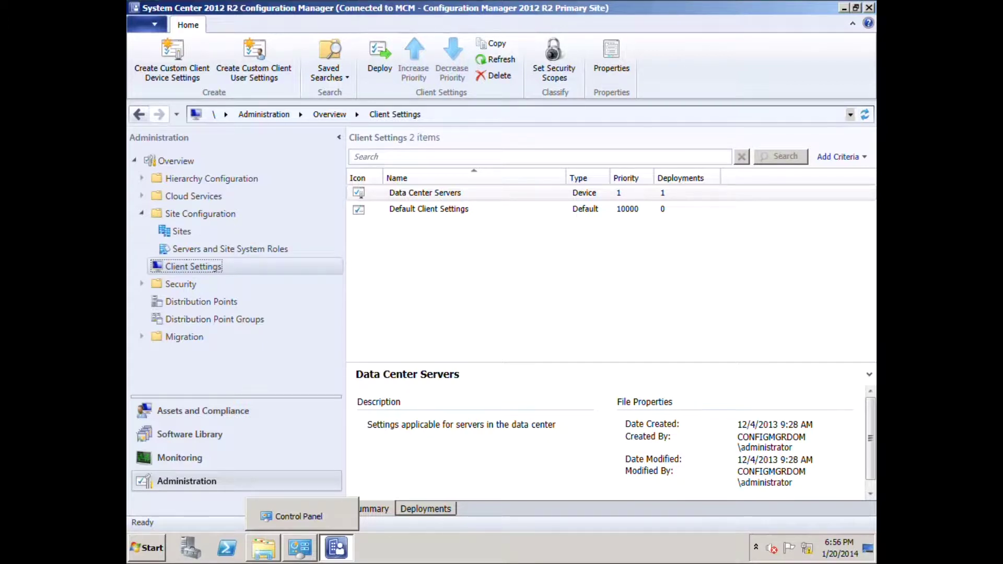
left_click(196, 303)
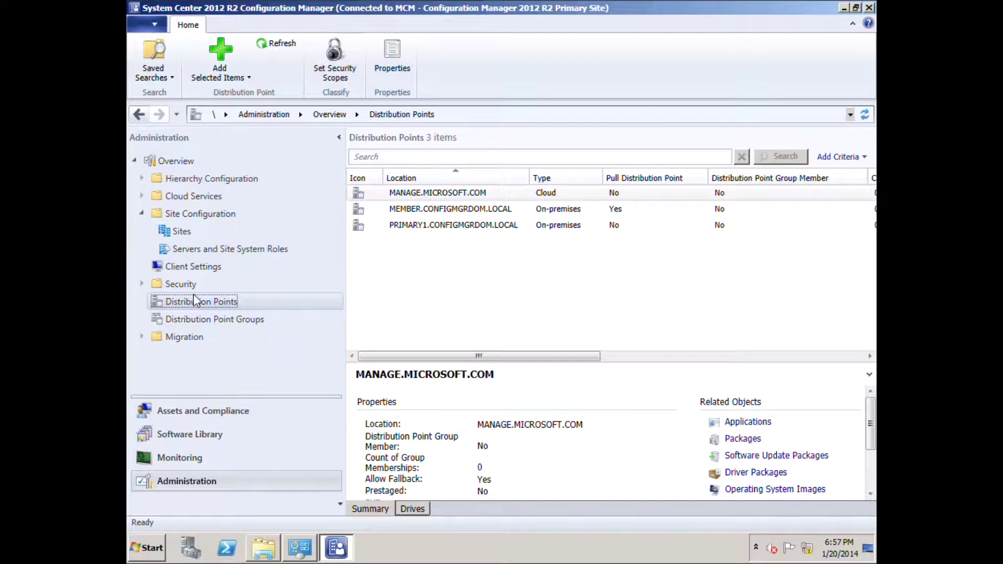
left_click(213, 317)
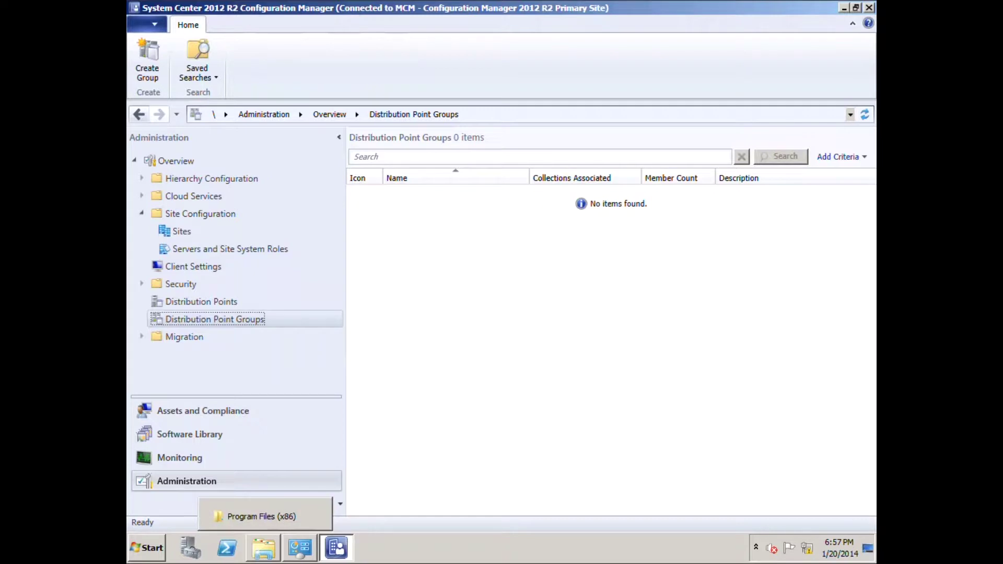
left_click(188, 339)
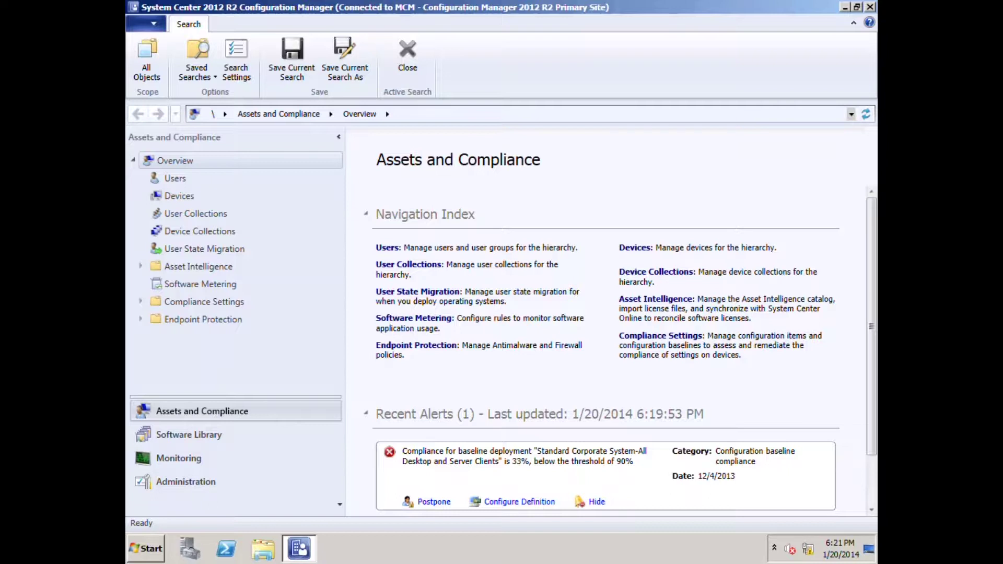
Step: Show the members of the All Systems device collection under Assets and Compliance
left_click(223, 230)
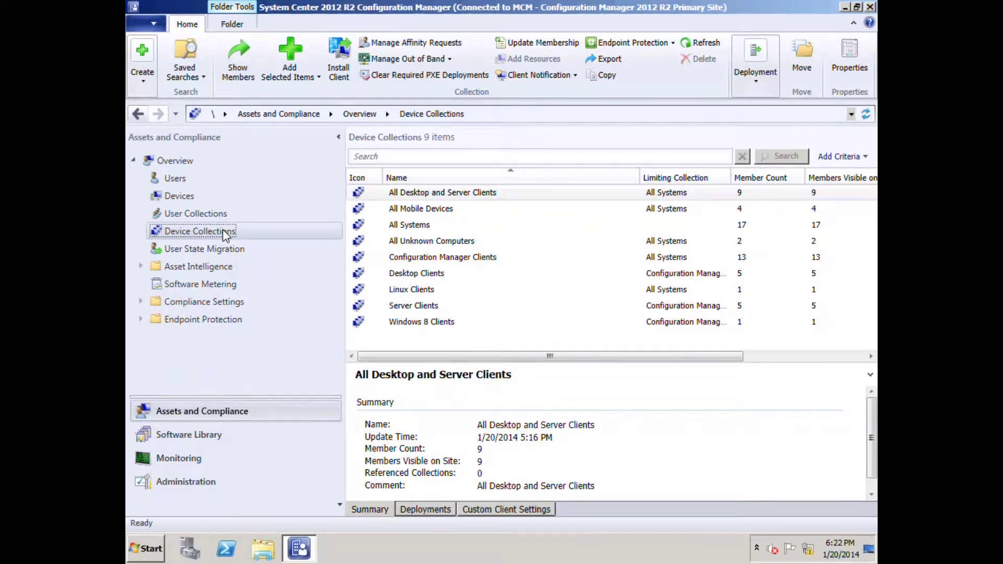
left_click(413, 232)
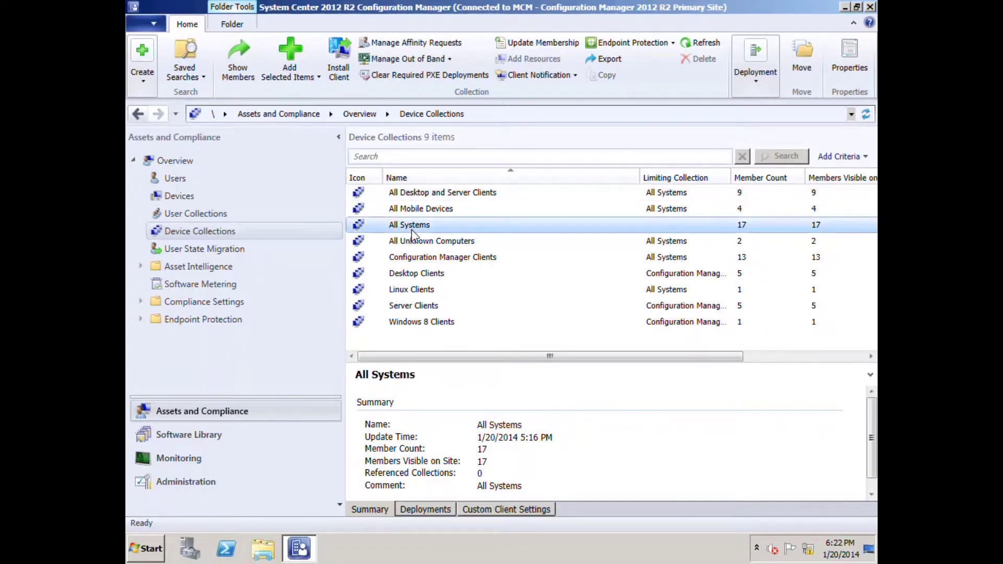
left_click(237, 41)
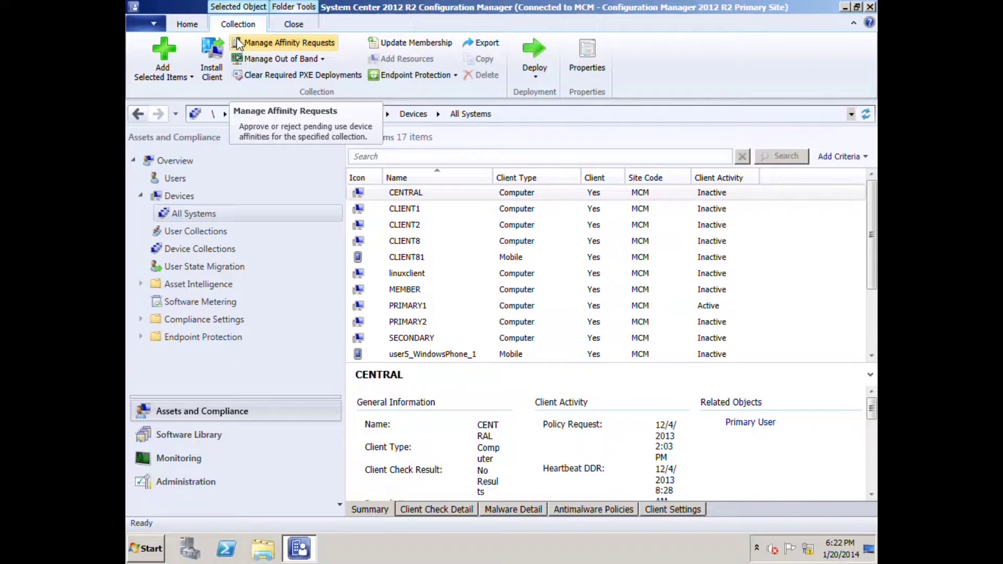
Step: Search the All Systems devices for "client" and clear the search
left_click(399, 157)
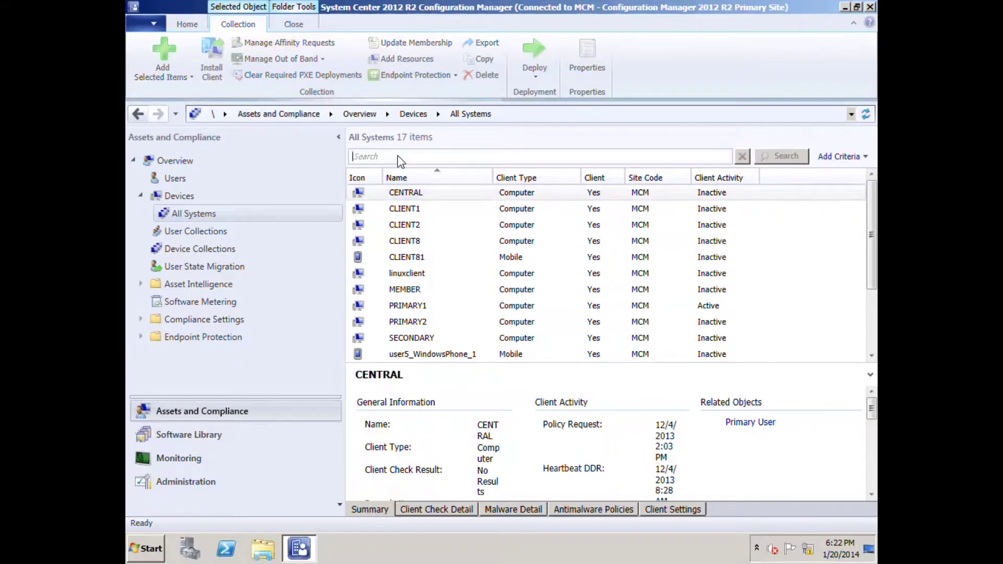
type("client")
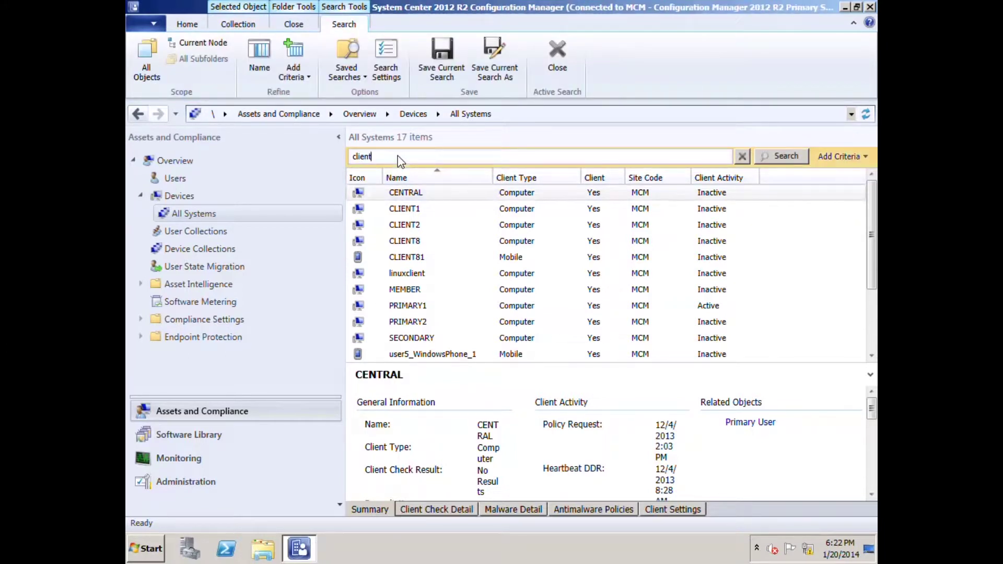
key("Return")
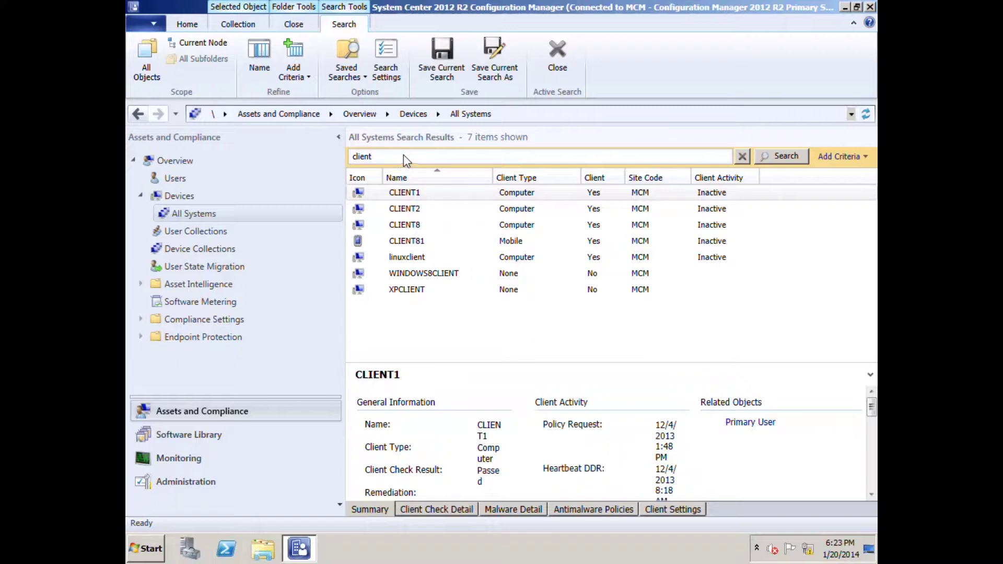
left_click(742, 156)
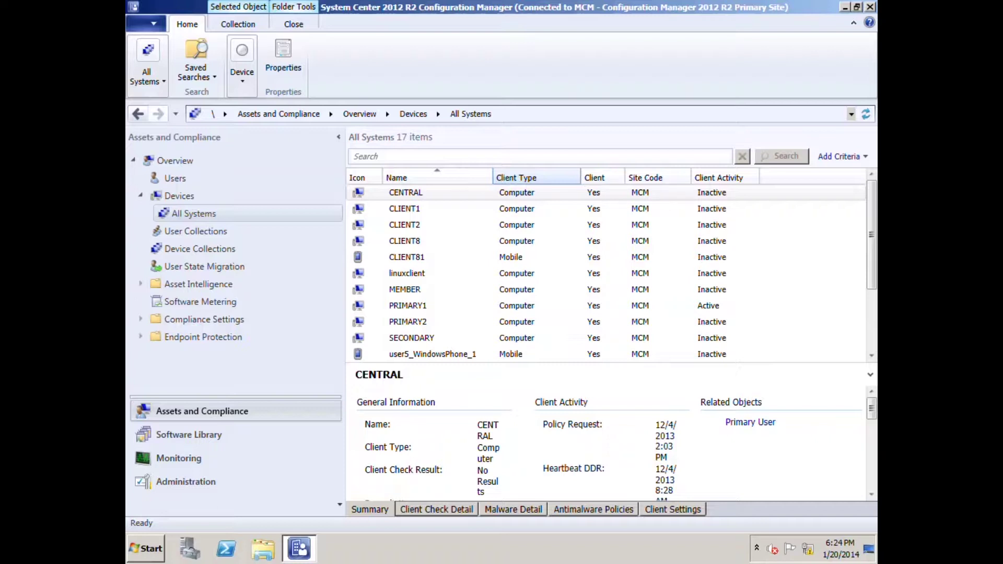
Step: Search All Systems for "client" again and add a Name criterion that contains "client"
left_click(411, 159)
type("client")
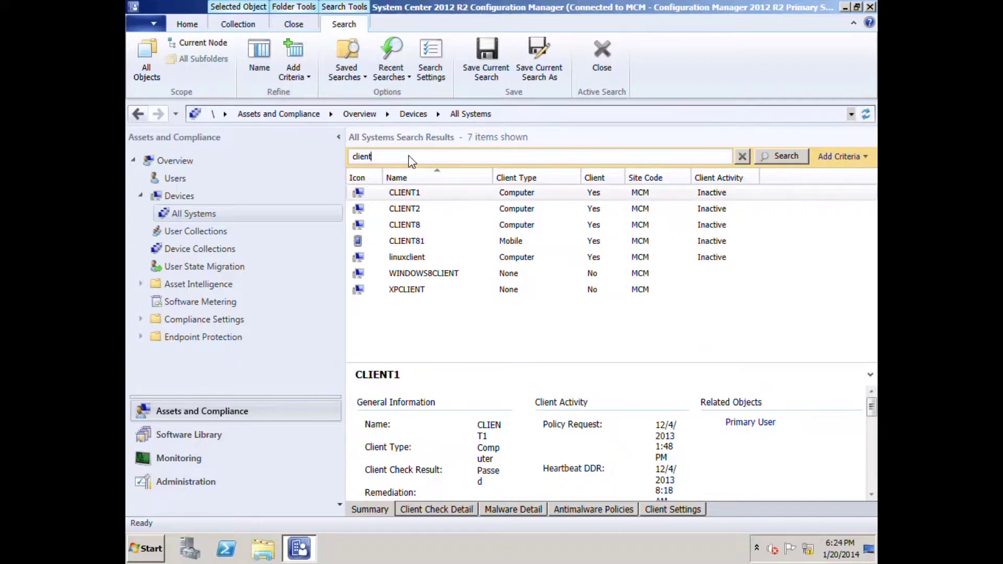
left_click(853, 158)
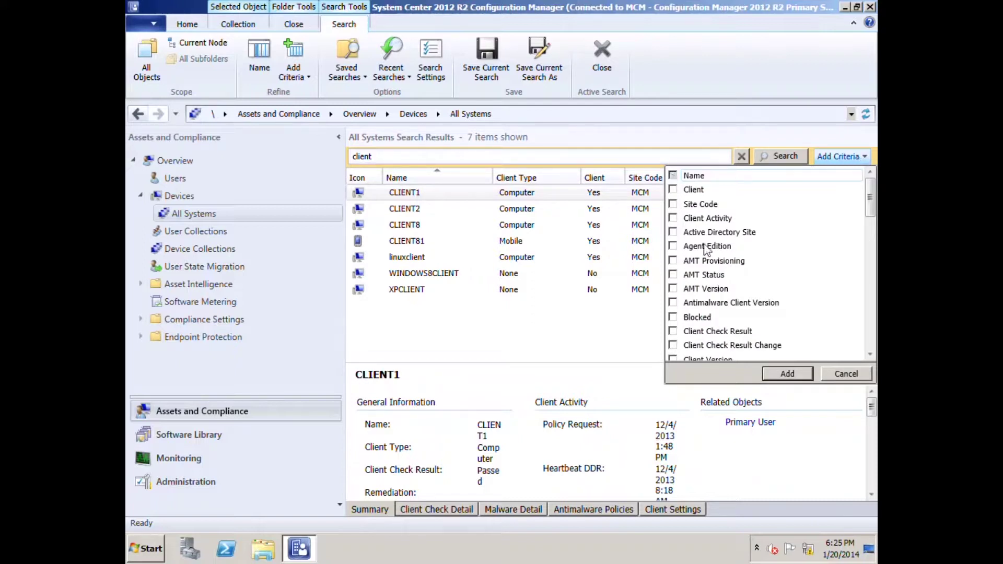
left_click(788, 373)
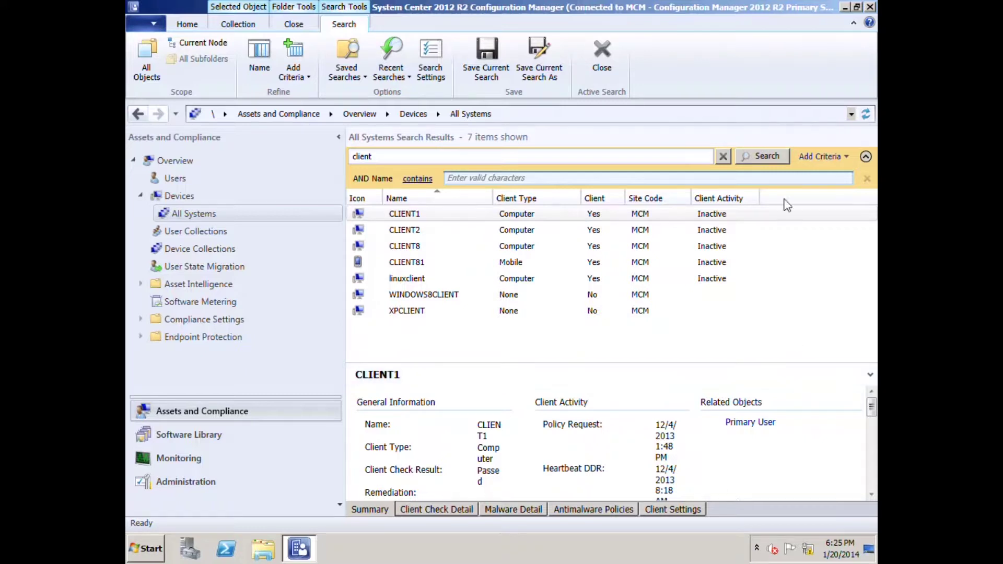
left_click(526, 182)
type("client")
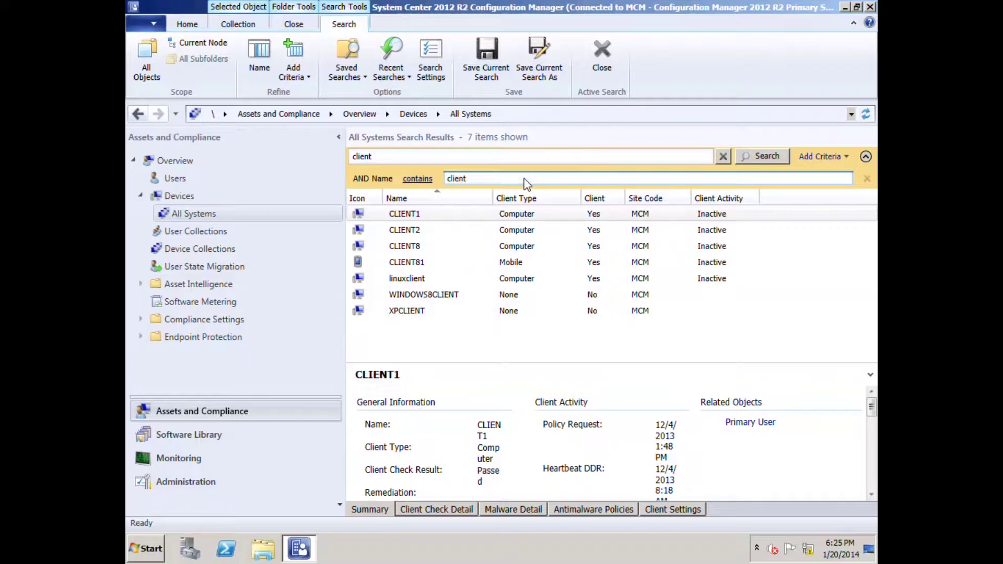
Step: Set the Name criterion to starts with "client" and run the search
left_click(417, 179)
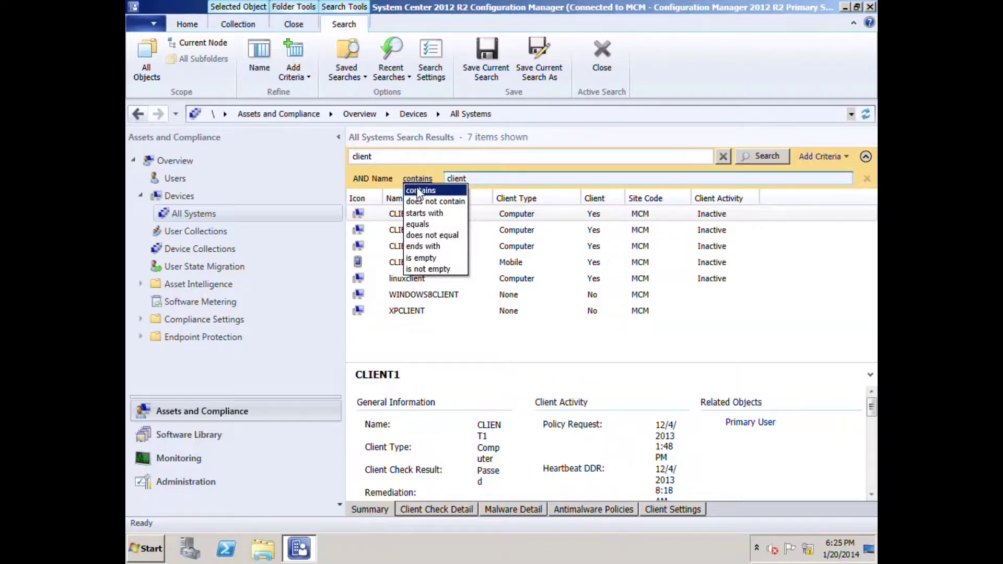
left_click(426, 213)
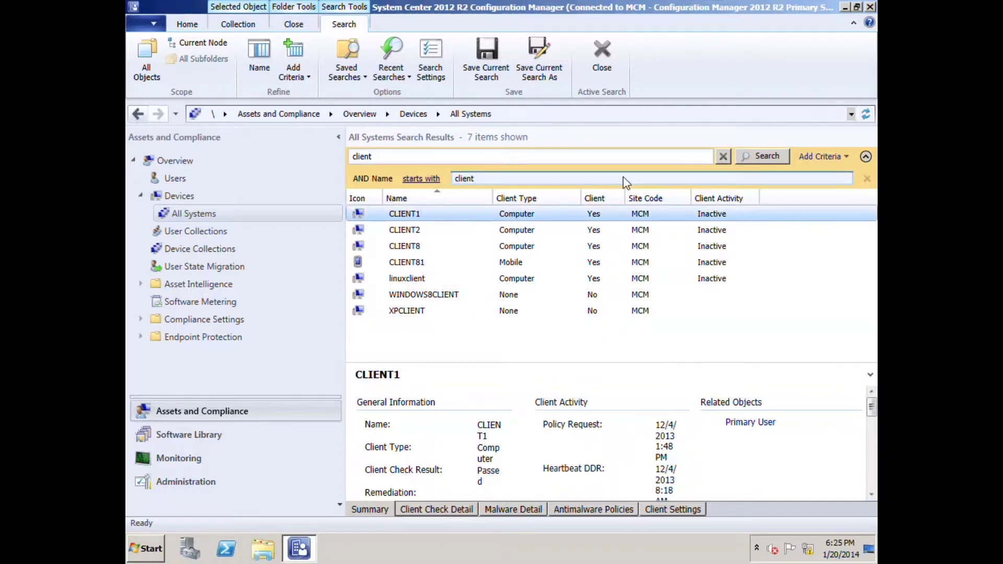
left_click(765, 159)
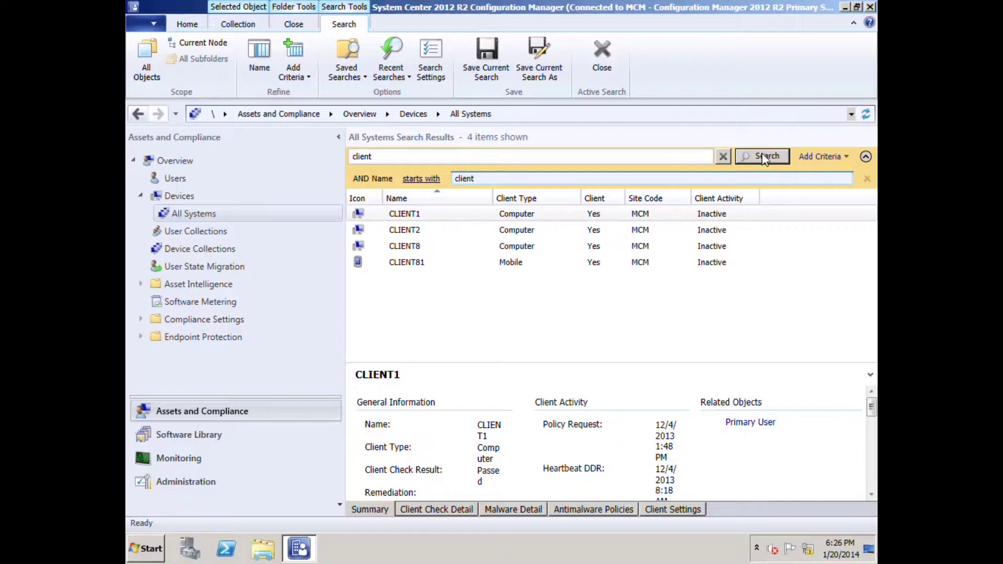
Step: Set the Name criterion back to contains "client" and rerun the search
left_click(437, 179)
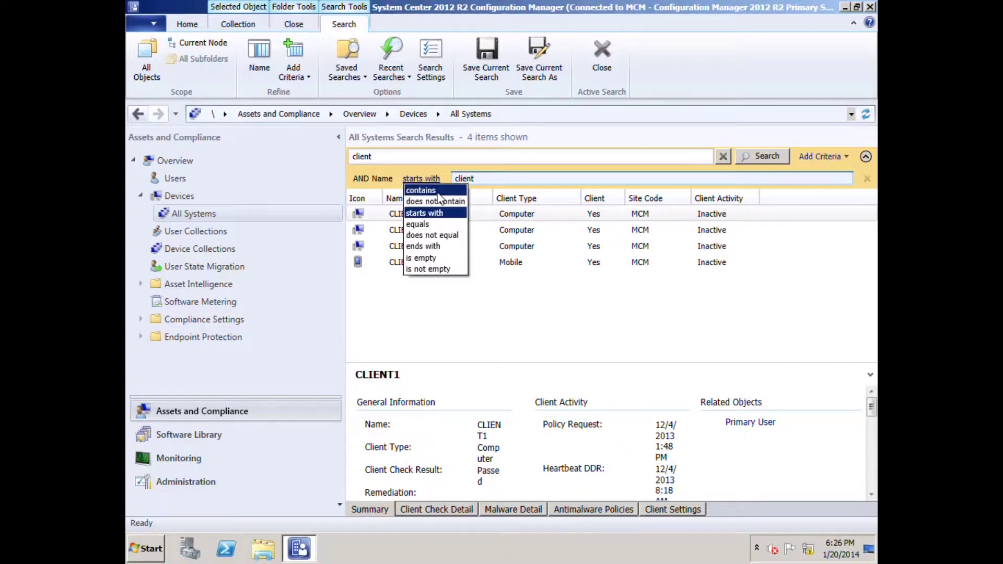
left_click(440, 192)
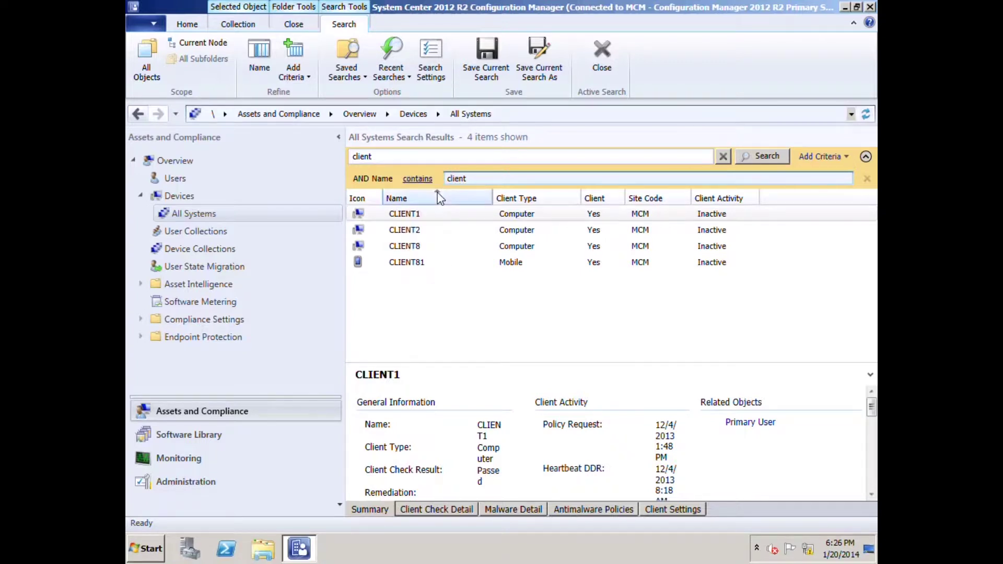
left_click(755, 153)
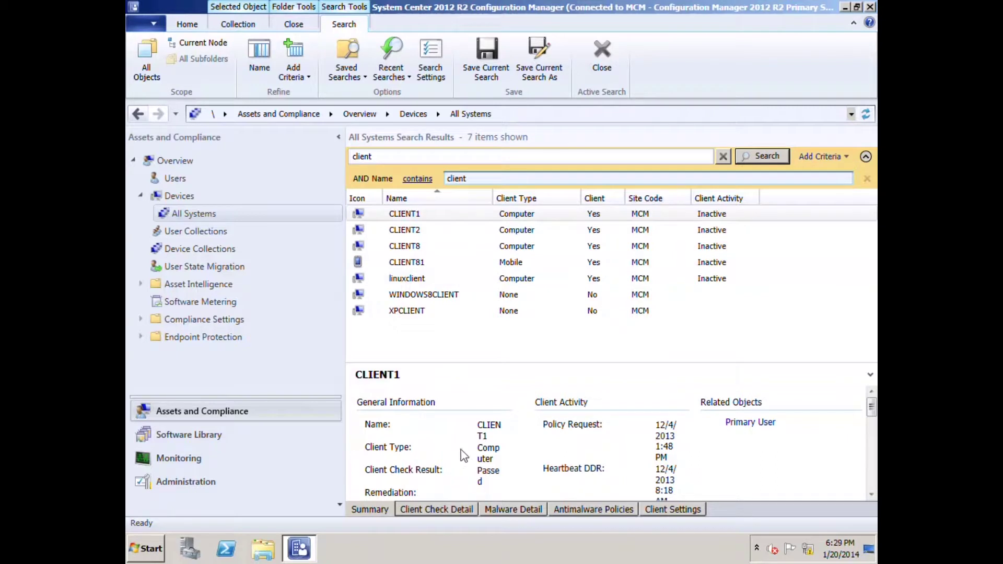
Step: Save the current All Systems search under the name "Devices containing client in the name"
left_click(492, 50)
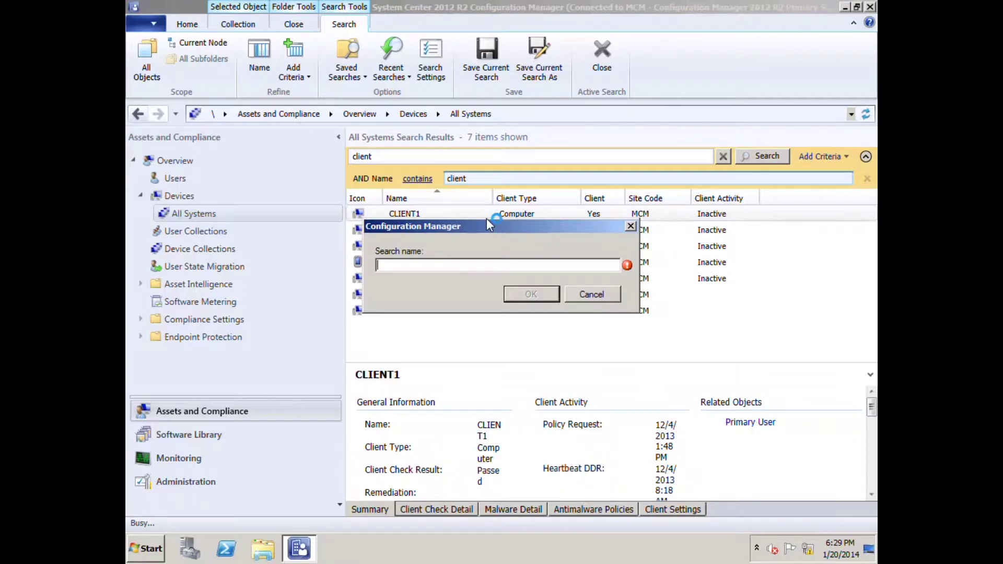
type("Devices containing client in the name")
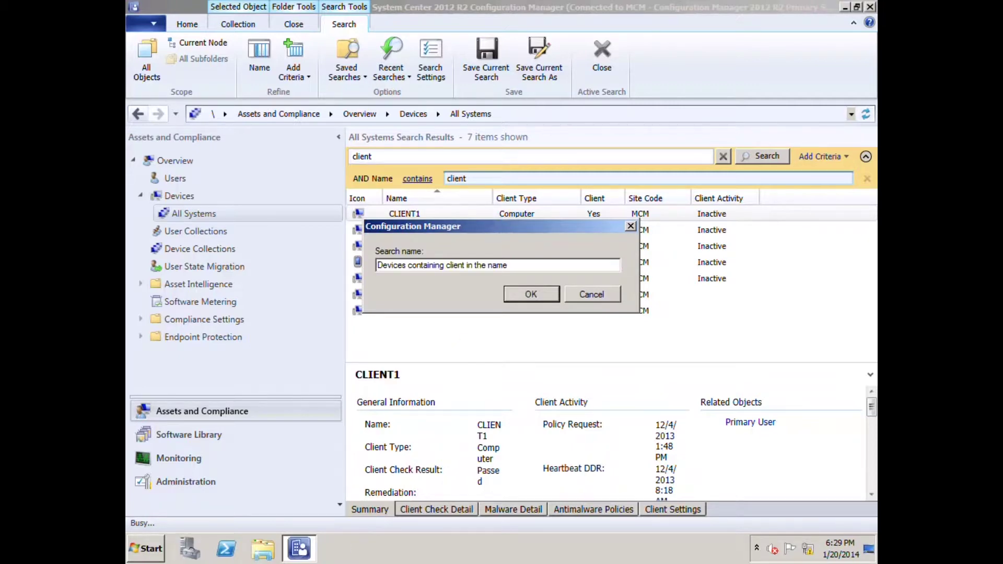
left_click(546, 296)
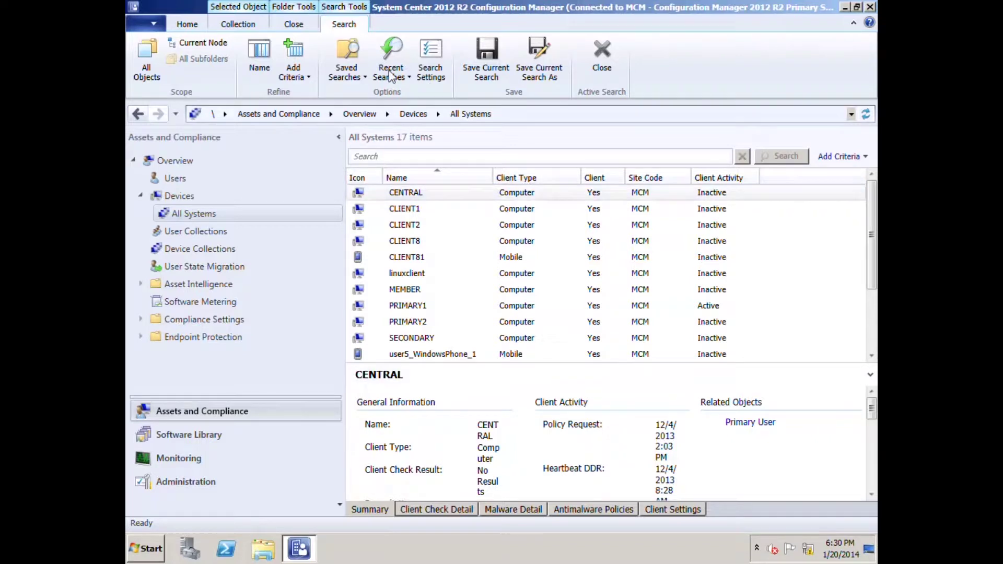
Step: Run the saved search "Devices containing client in the name" from the current node's saved searches, and clear the search
left_click(351, 77)
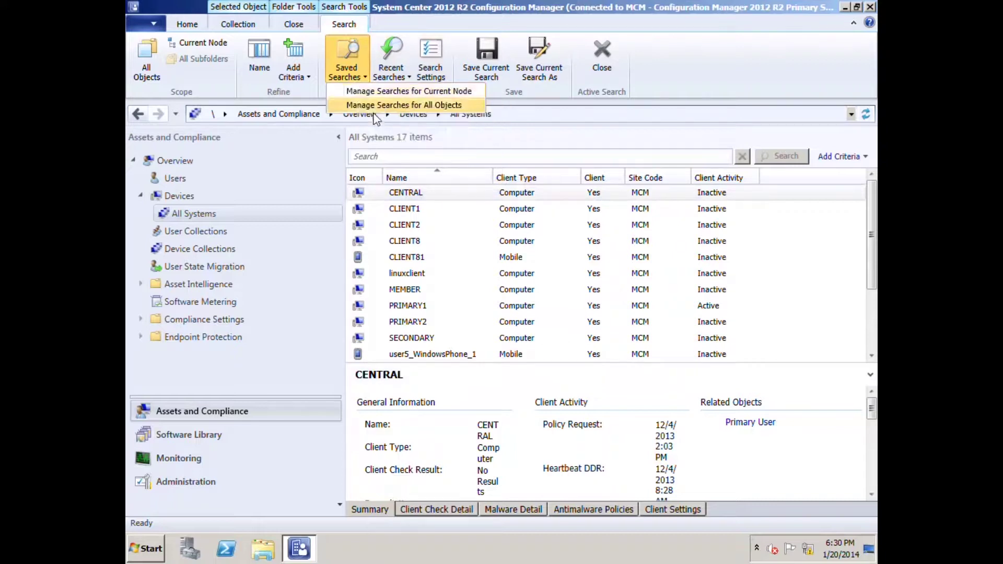
left_click(388, 93)
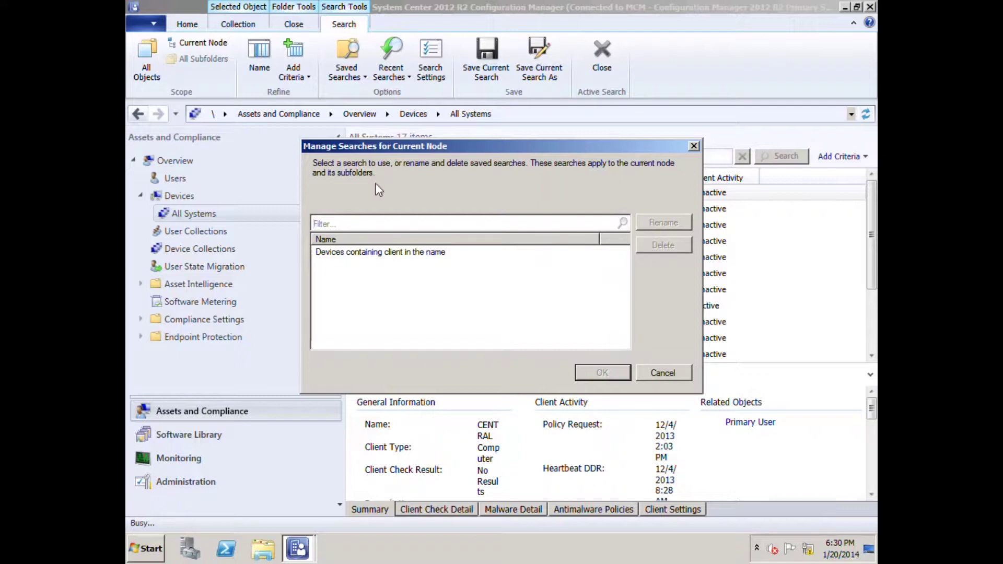
left_click(372, 254)
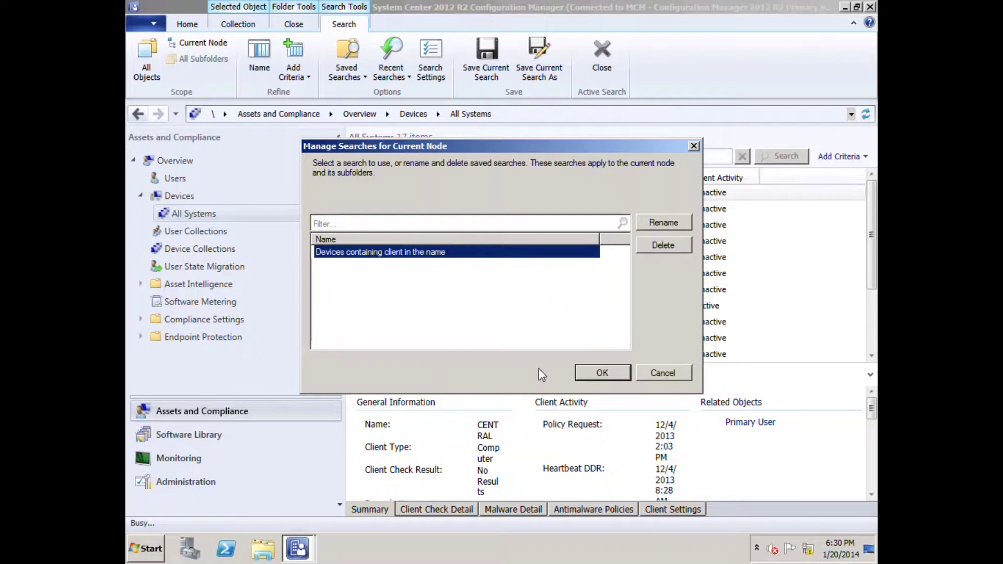
left_click(601, 372)
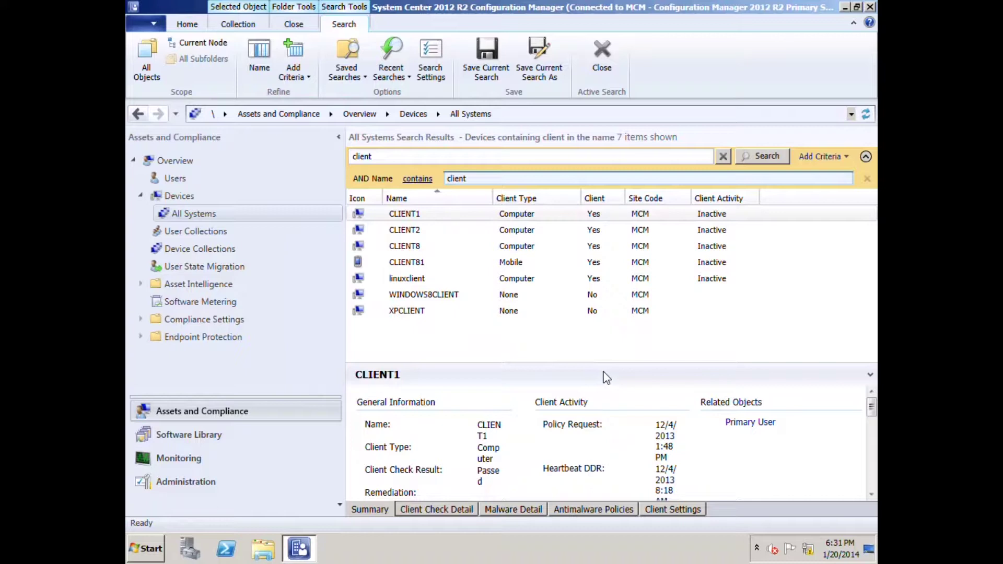
left_click(725, 157)
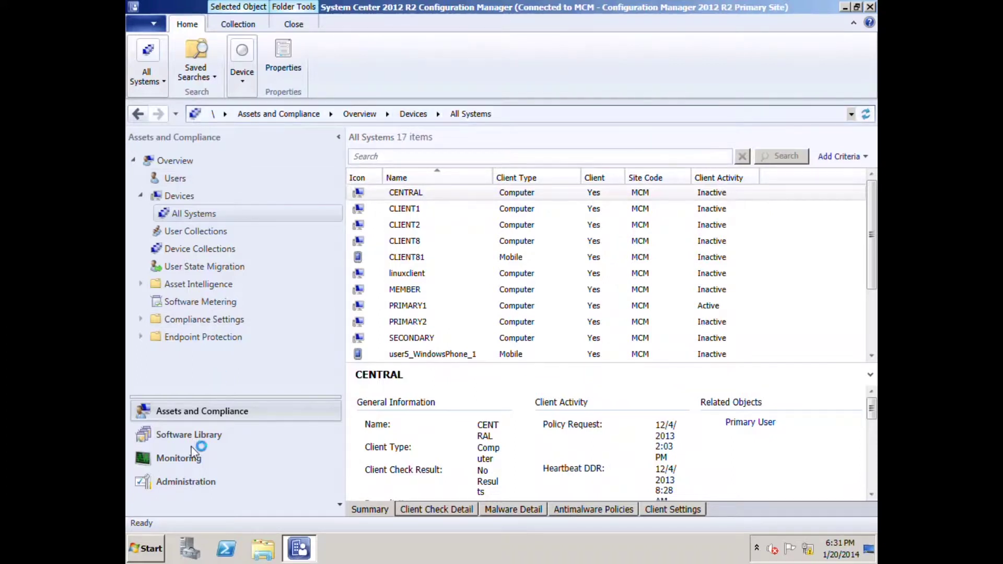
Step: Open Distribution Points in the Administration workspace, view the saved searches for all objects, and close the list without choosing one
left_click(197, 483)
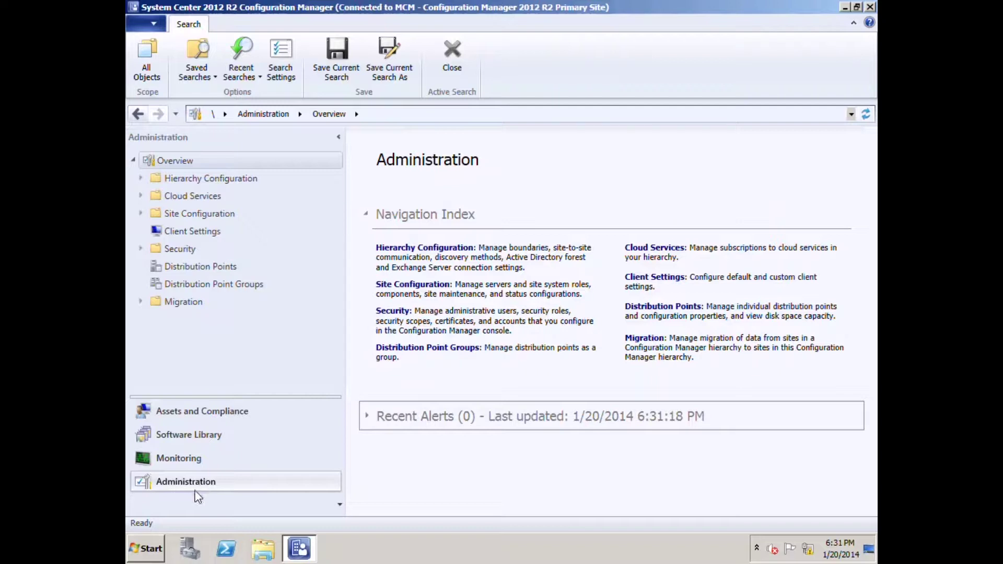
left_click(201, 267)
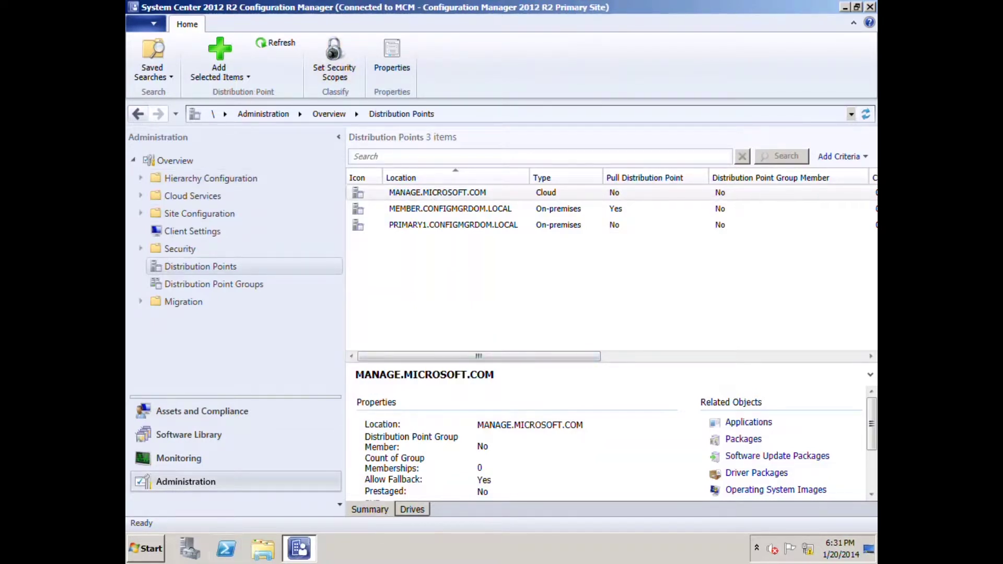
left_click(170, 77)
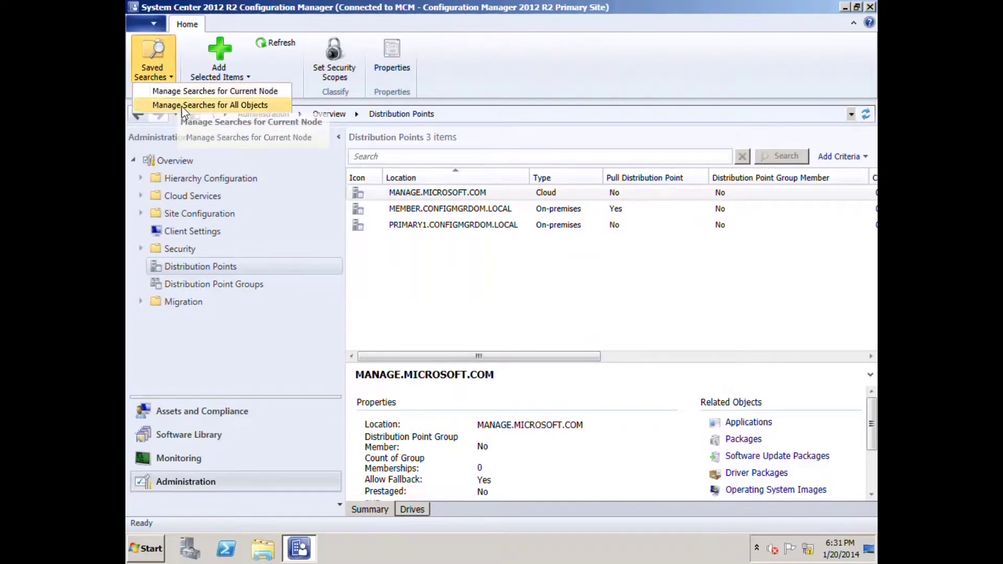
left_click(184, 106)
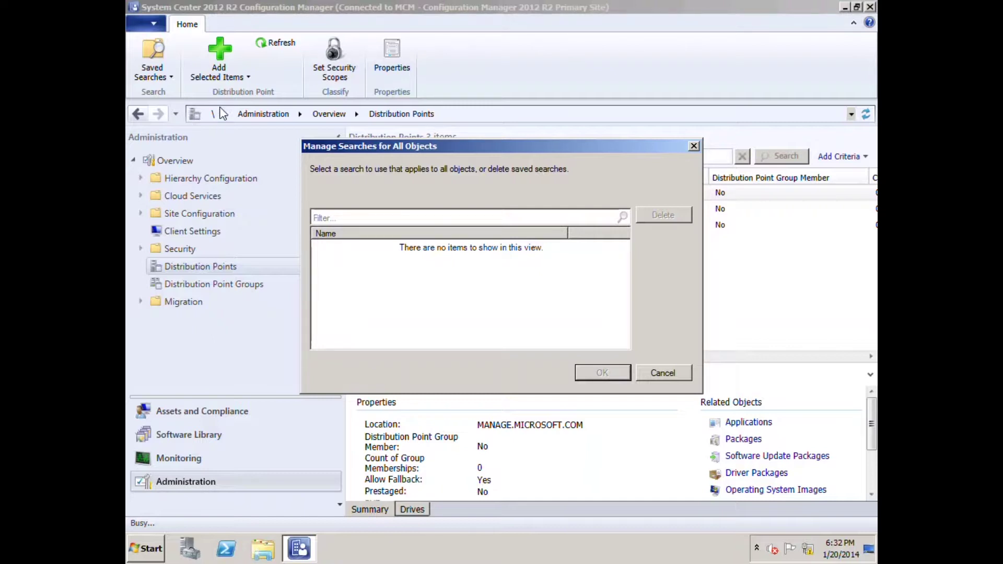
mouse_move(299, 549)
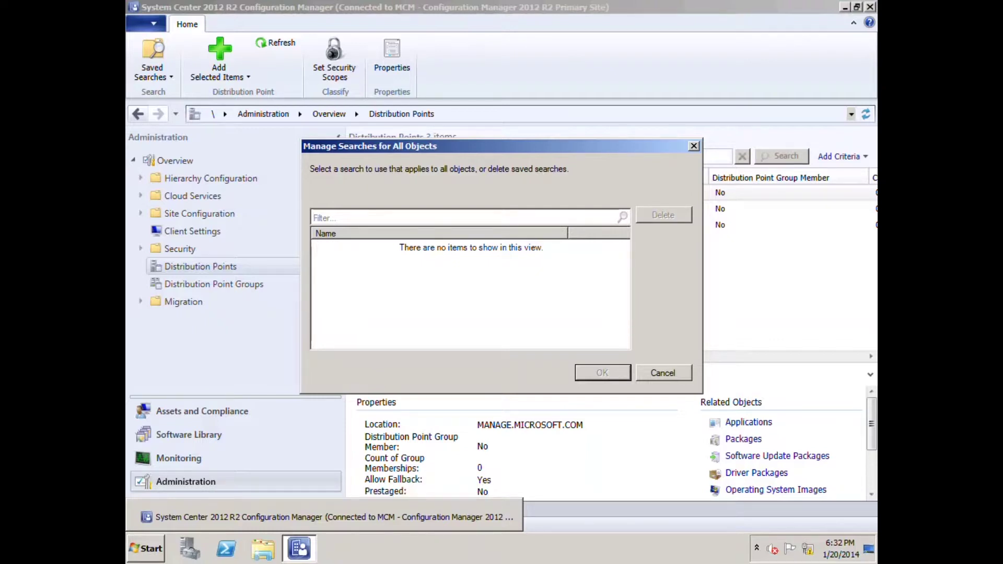
left_click(675, 369)
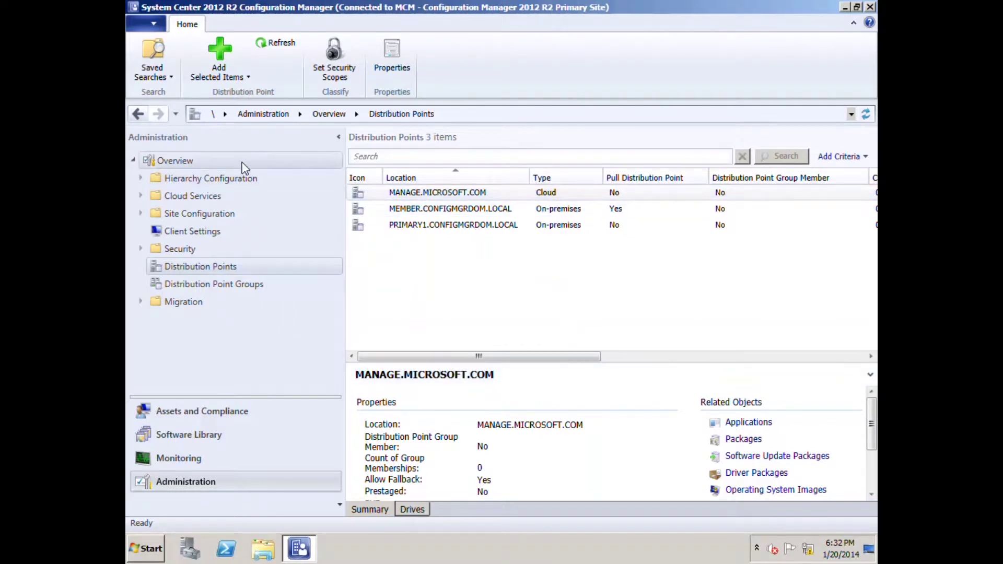
Step: Open Discovery Methods under Hierarchy Configuration and search the discovery methods for "client"
left_click(210, 178)
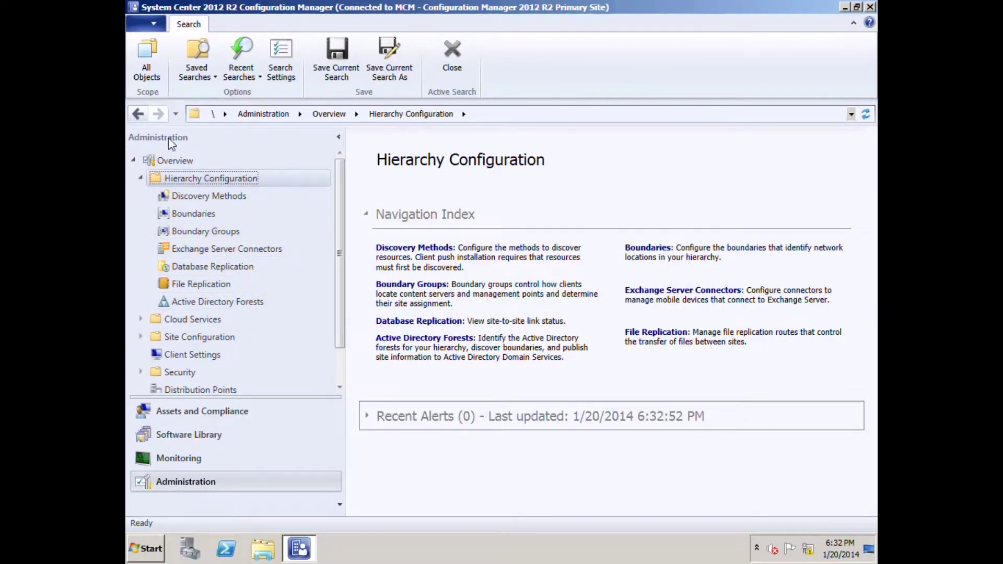
left_click(186, 195)
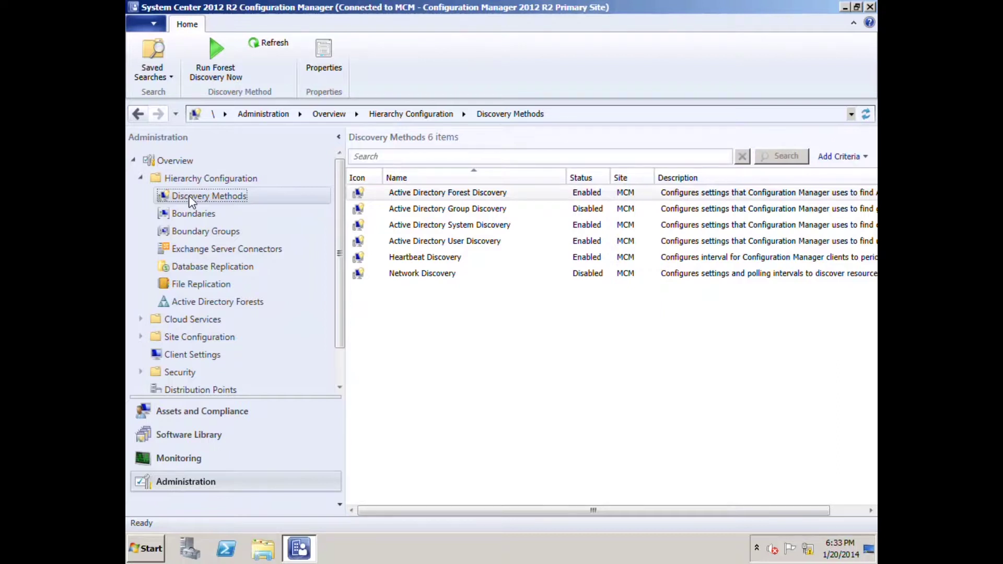
left_click(421, 162)
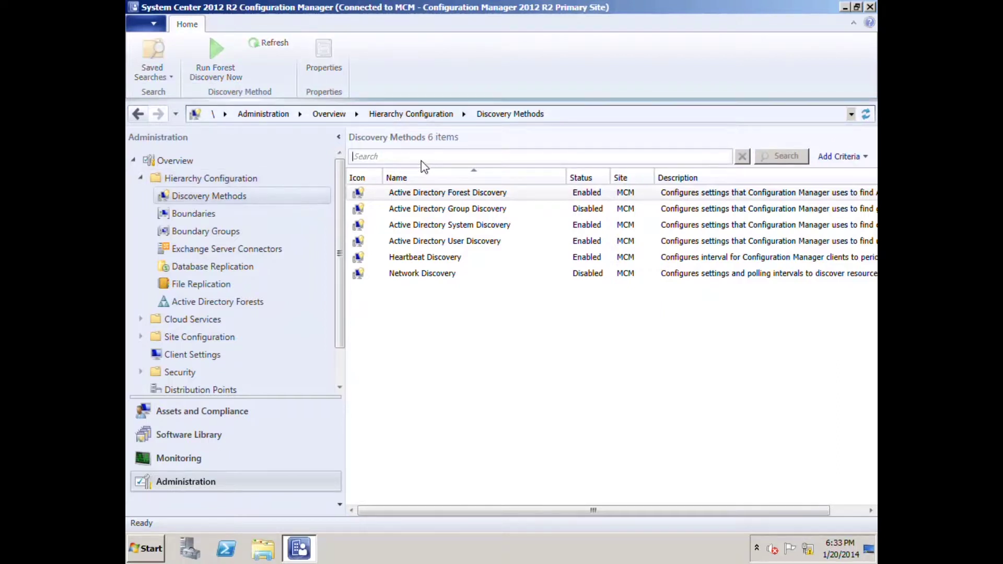
type("client")
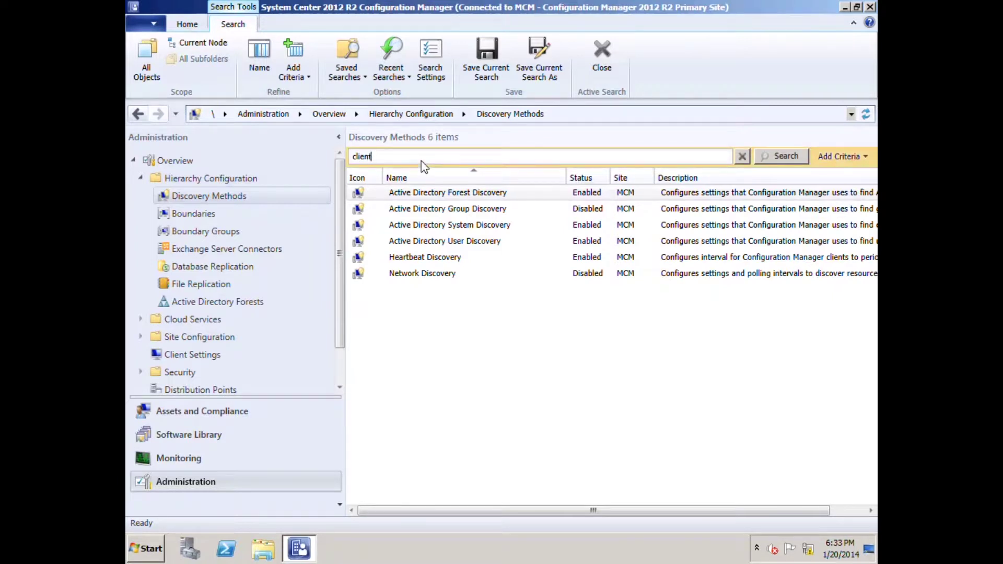
key("Return")
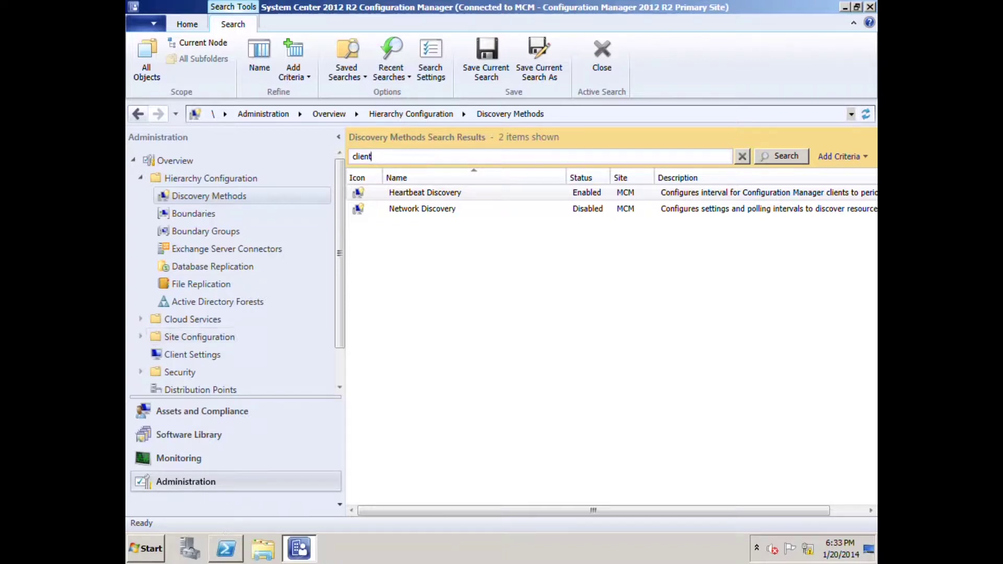
Step: Search all objects for "client", inspect the English Updates deployment to All Desktop and Server Clients, and clear the search
left_click(144, 52)
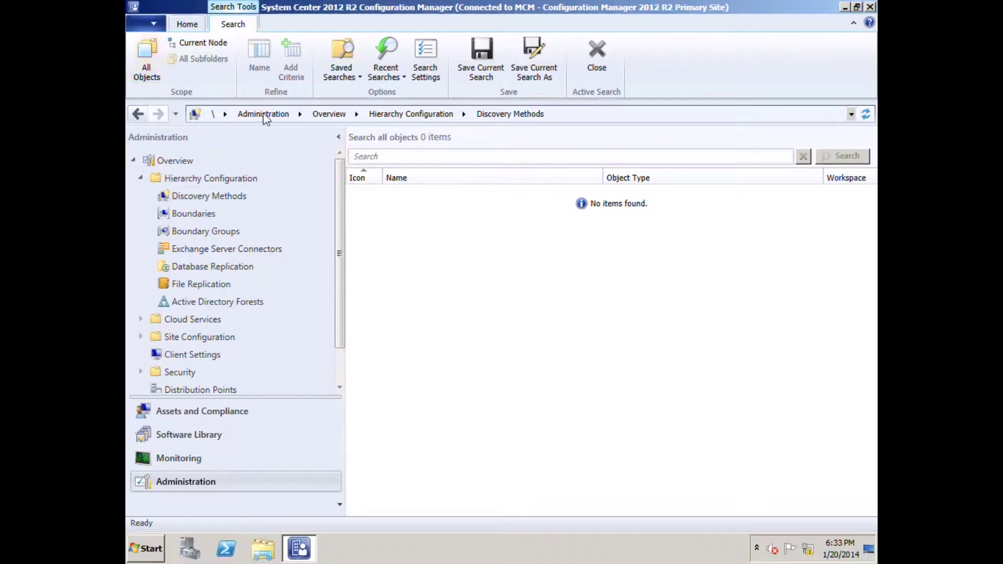
left_click(412, 160)
type("client")
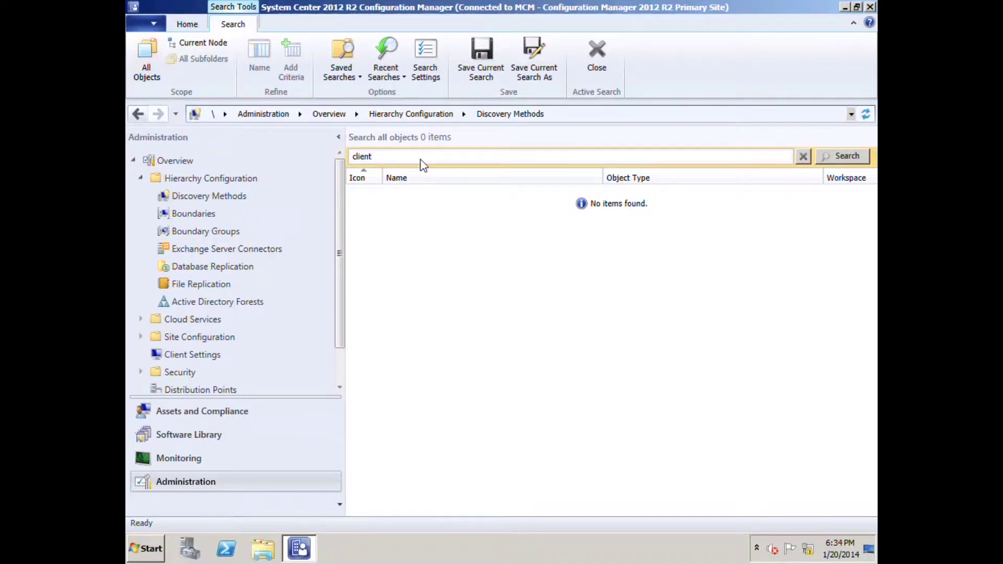
left_click(851, 155)
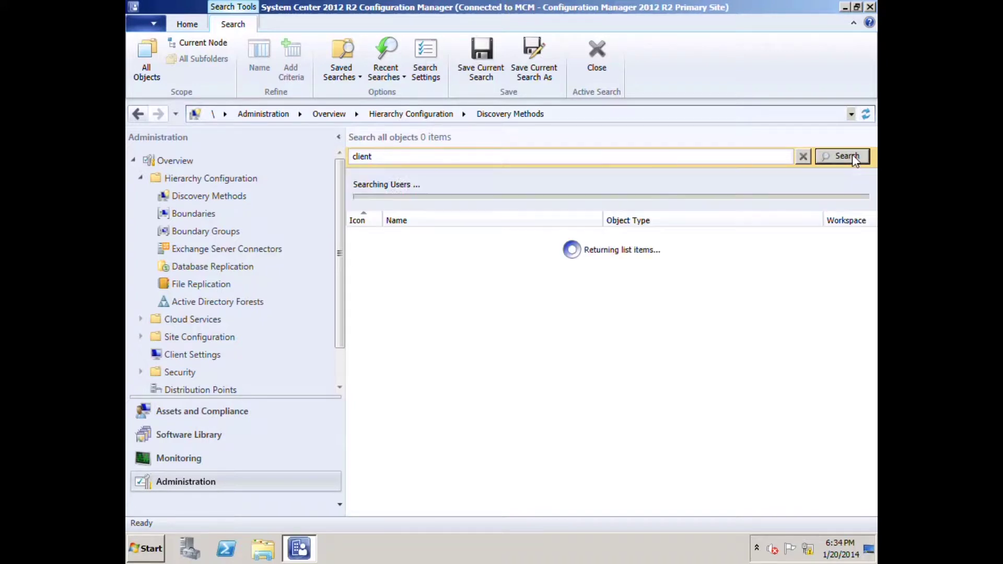
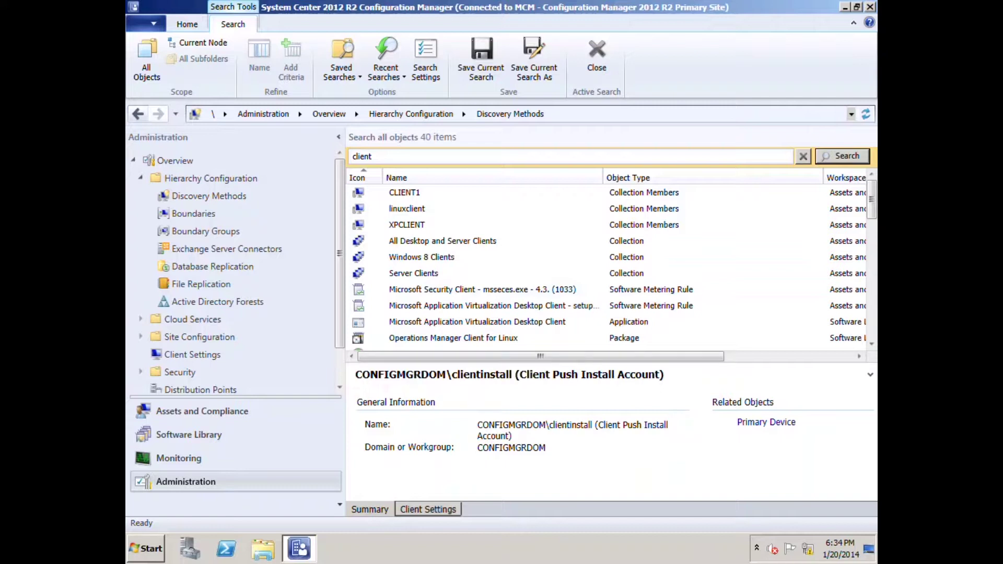
scroll(441, 261, "down", 3)
left_click(441, 258)
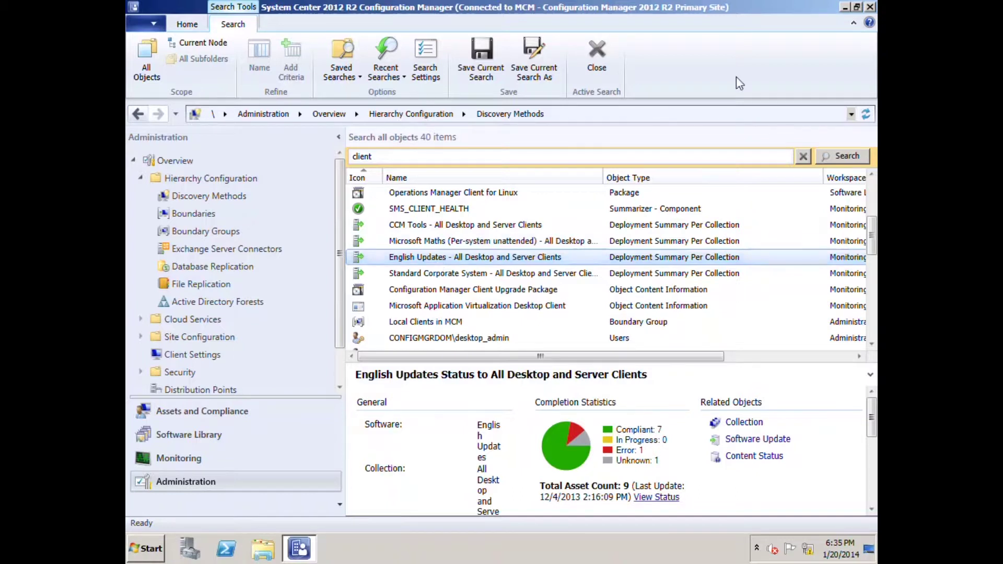
left_click(804, 156)
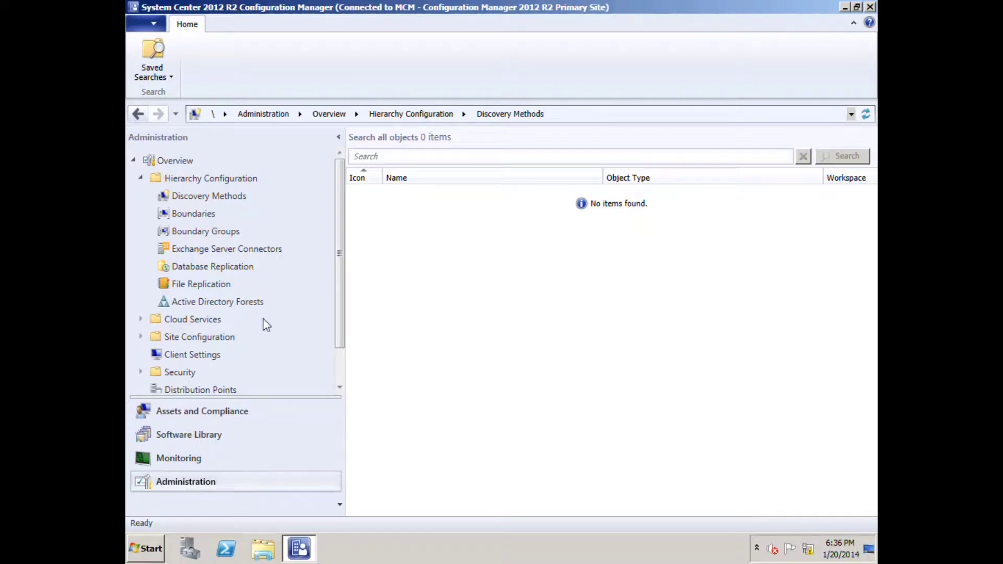
Step: Review the general, polling schedule and exclusion option settings of Active Directory System Discovery, and close its properties without changes
left_click(210, 197)
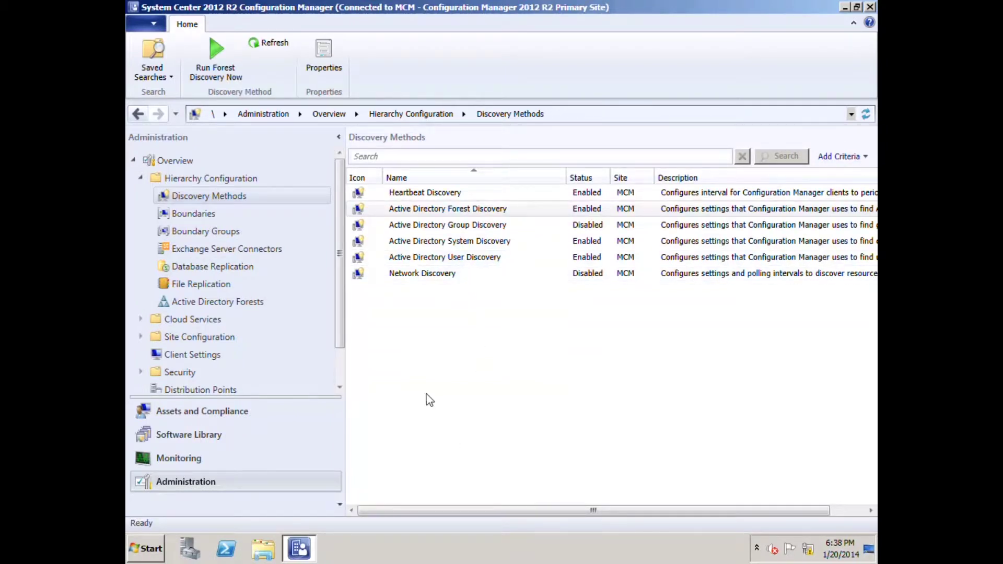
left_click(451, 242)
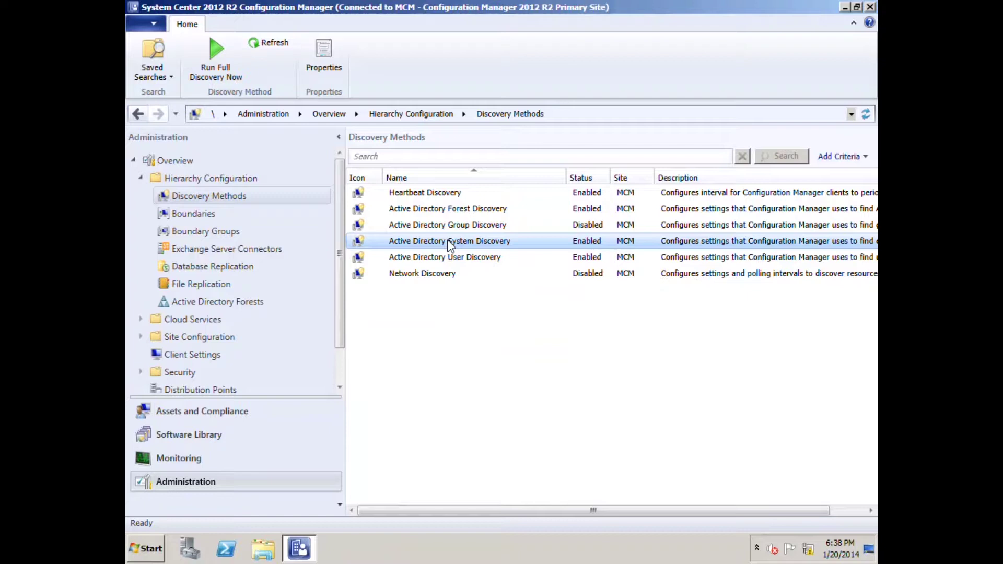
left_click(320, 67)
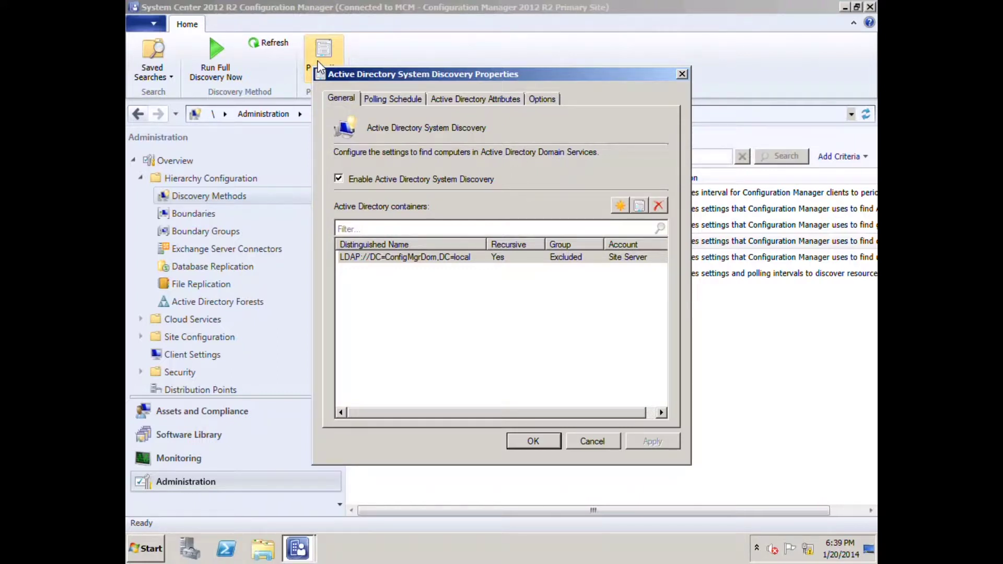
left_click(387, 99)
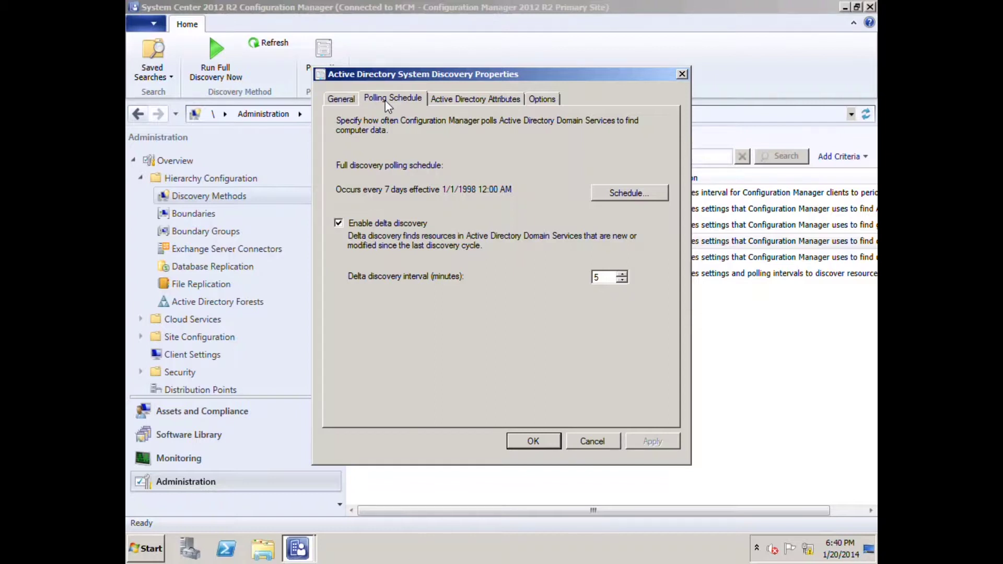
left_click(556, 97)
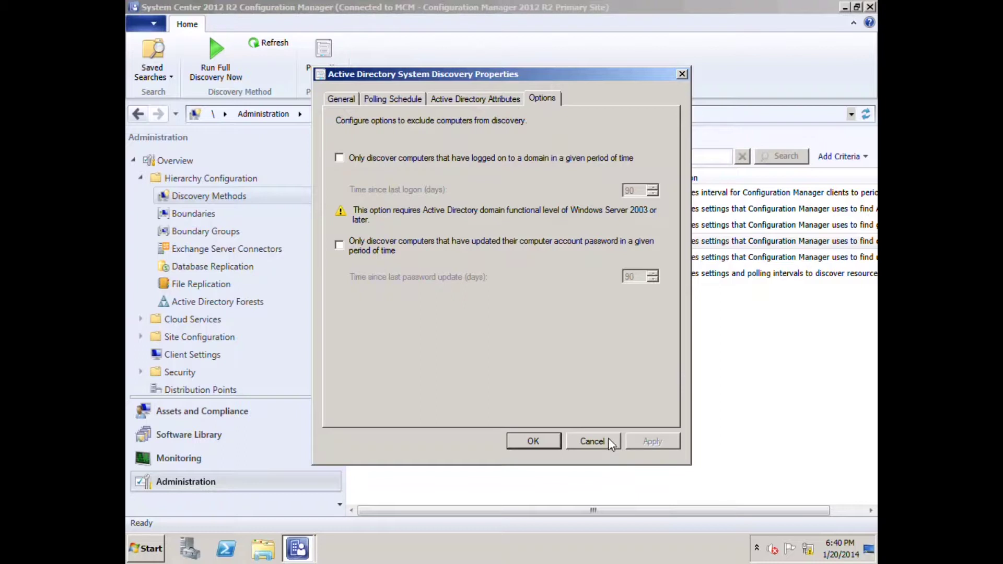
left_click(592, 441)
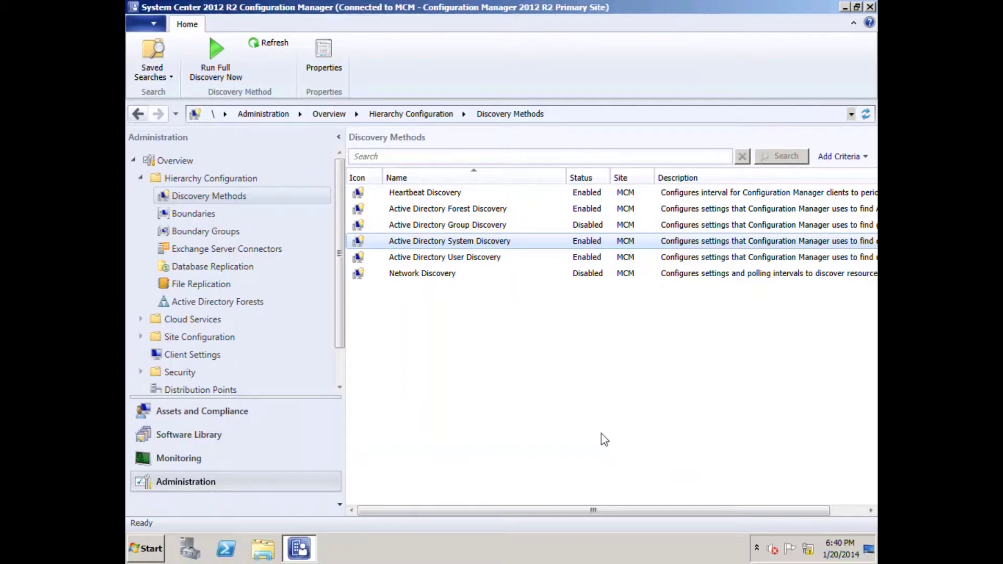
Step: Open the properties of the Local Clients in MCM boundary group and examine its member boundaries and references
left_click(233, 233)
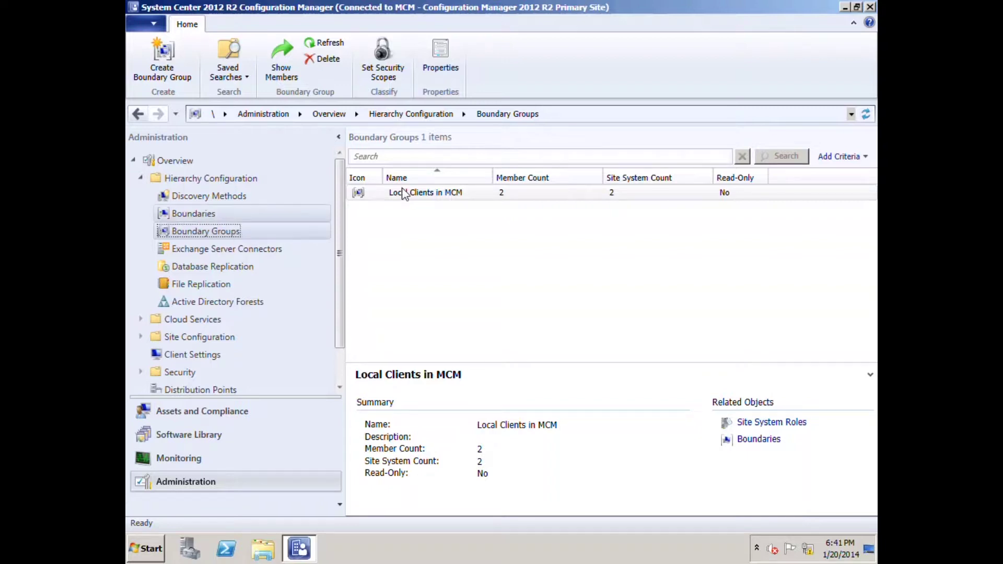
left_click(445, 195)
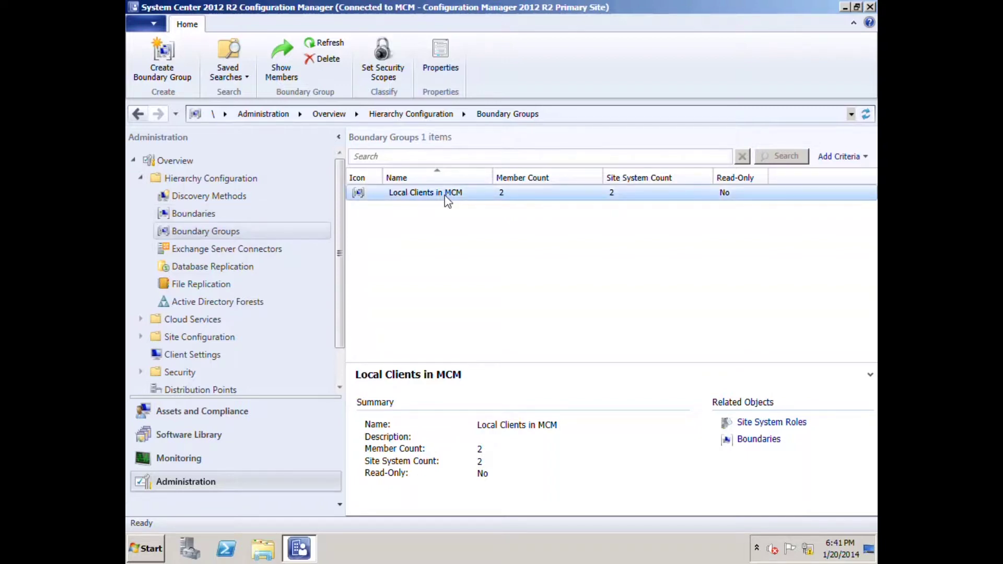
left_click(441, 65)
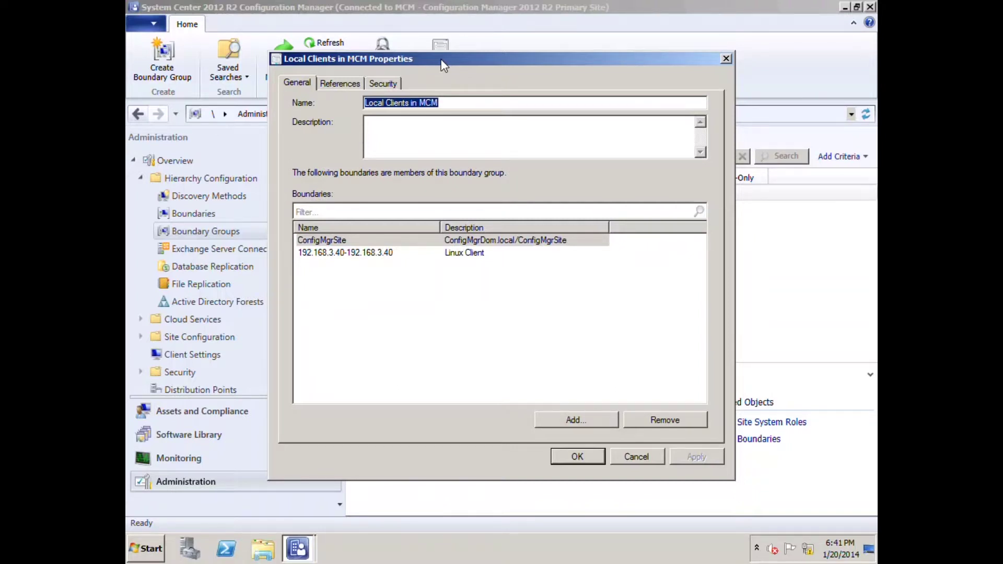
left_click(338, 85)
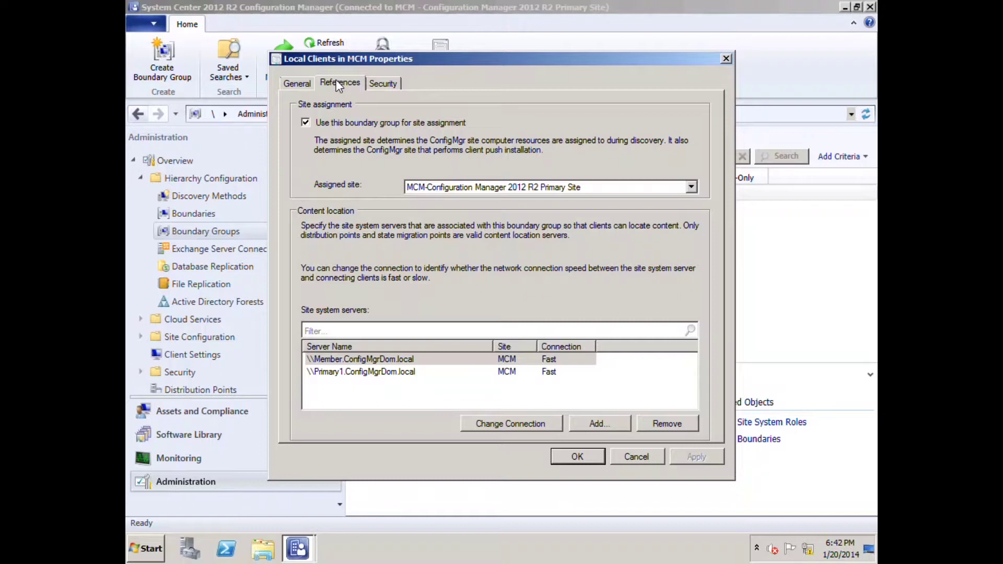
Step: Close the Local Clients in MCM boundary group properties without changes and view the Active Directory Forests
left_click(638, 457)
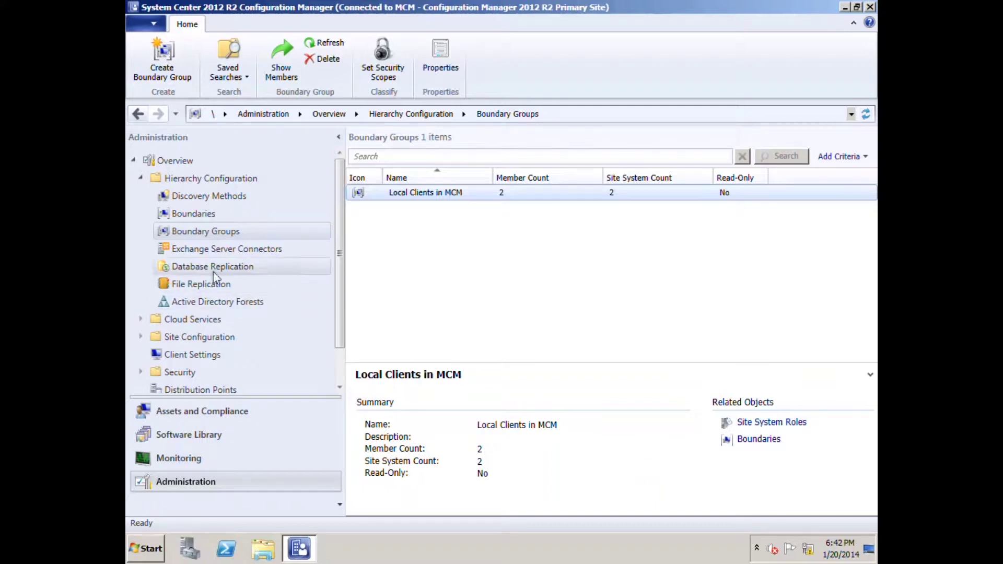
left_click(198, 306)
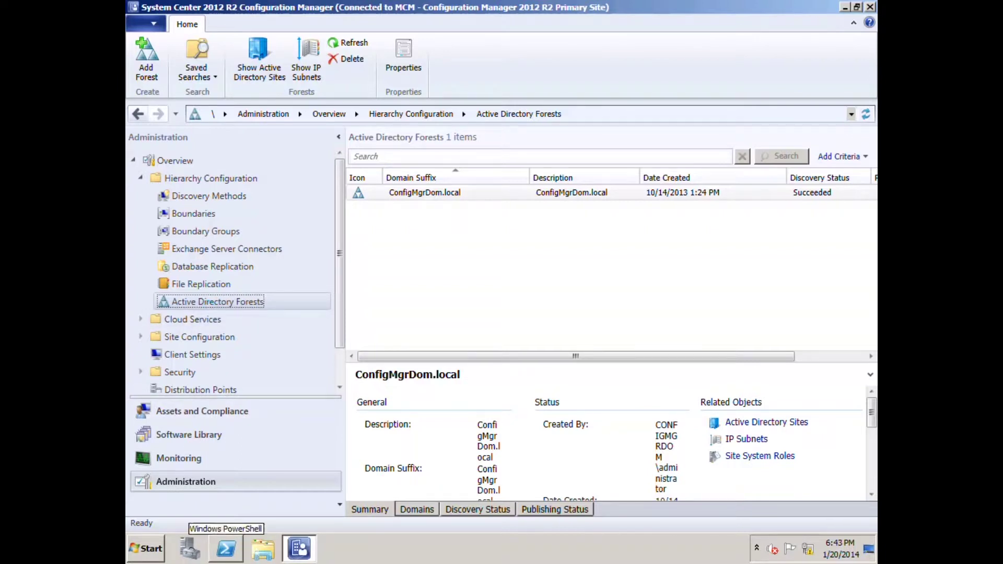
Step: Review the Android, iOS, Windows and Windows Phone 8 settings of the Windows Intune Subscription under Cloud Services, and close its properties without changes
double_click(148, 319)
left_click(209, 338)
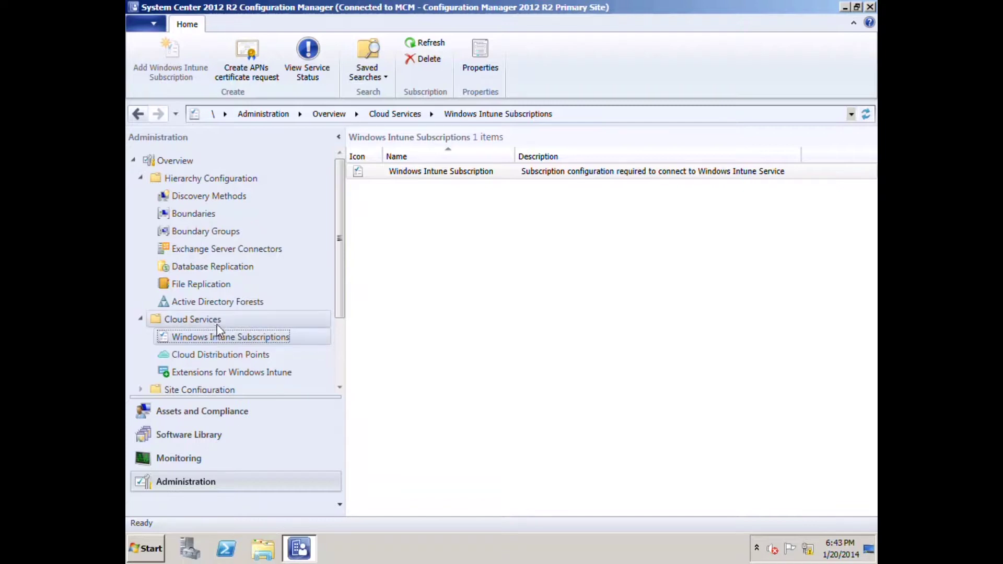
left_click(480, 52)
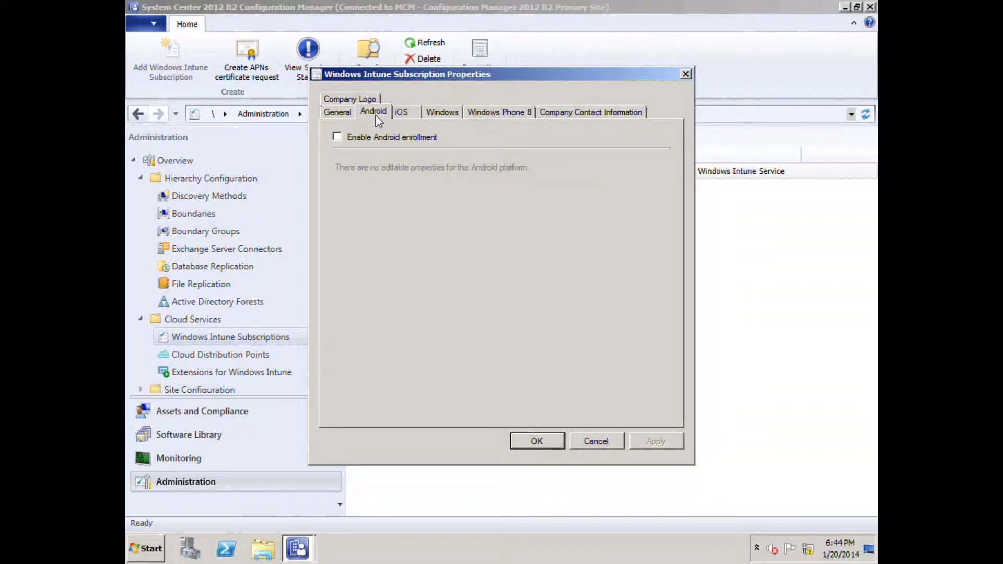
left_click(403, 112)
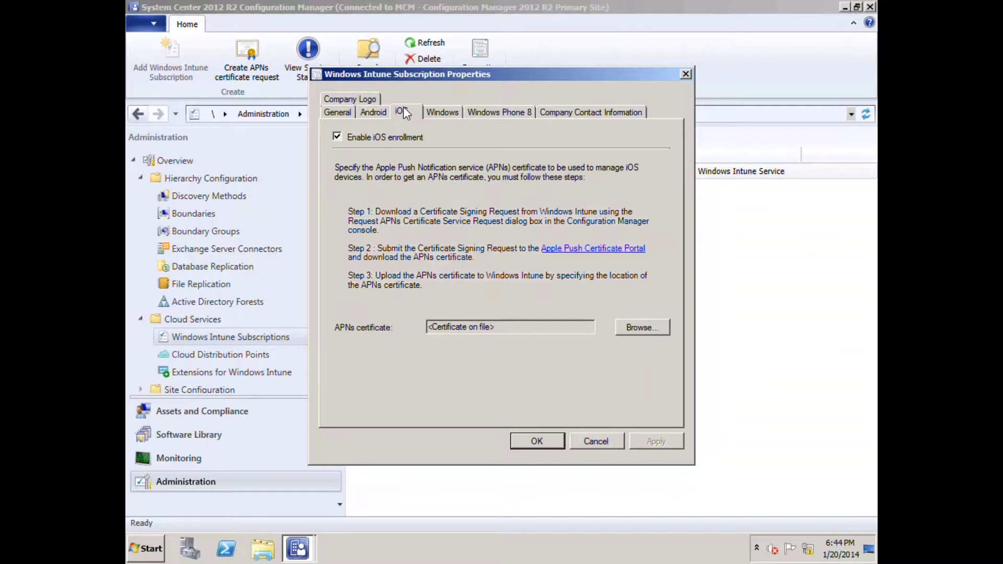
left_click(449, 110)
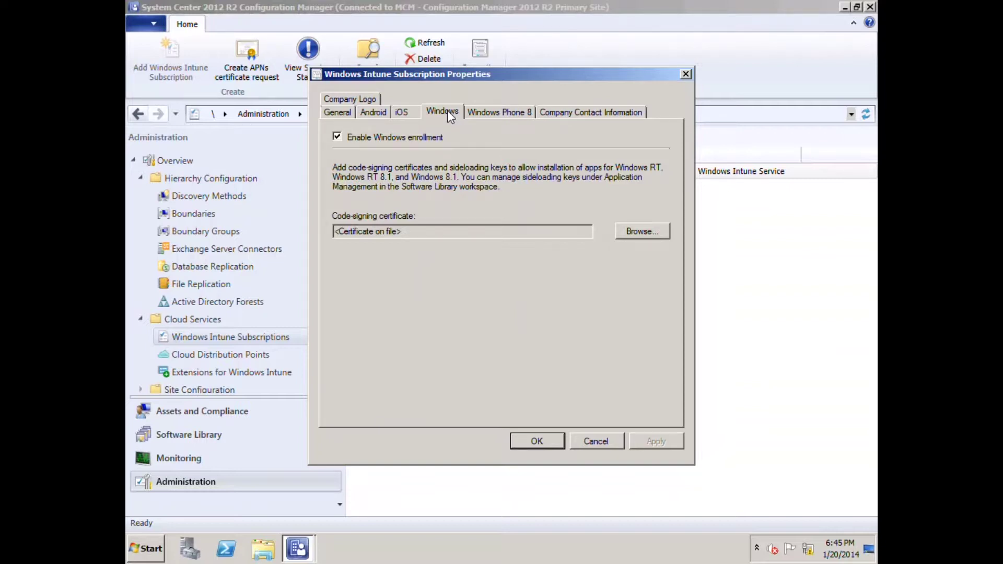
left_click(493, 114)
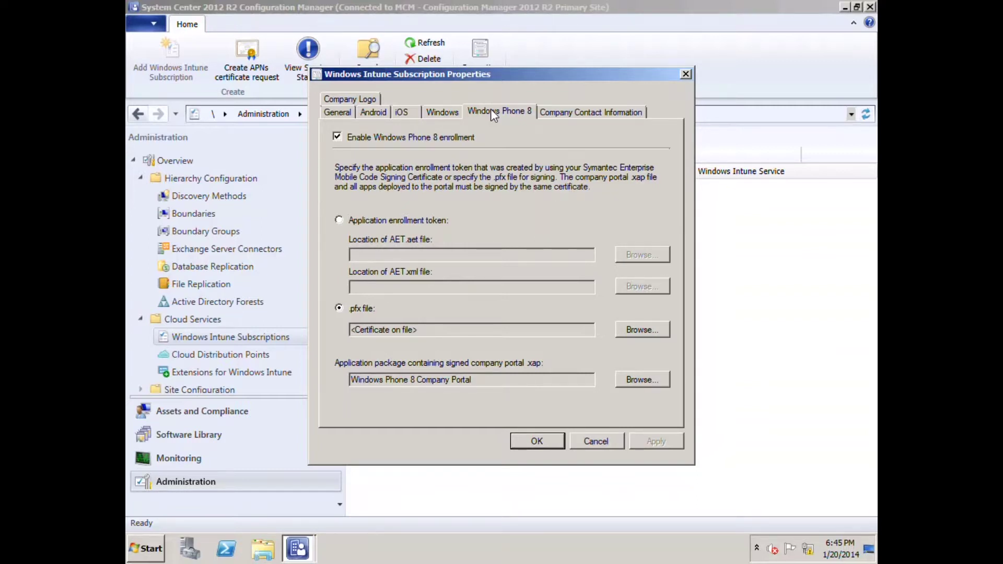
left_click(601, 441)
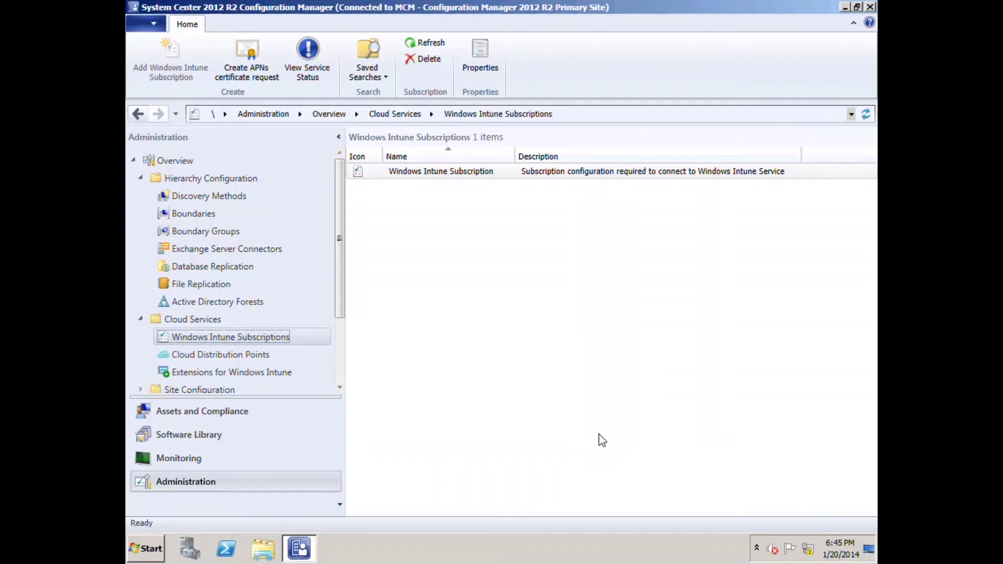
Step: View the Cloud Distribution Points and the Extensions for Windows Intune under Cloud Services
left_click(216, 353)
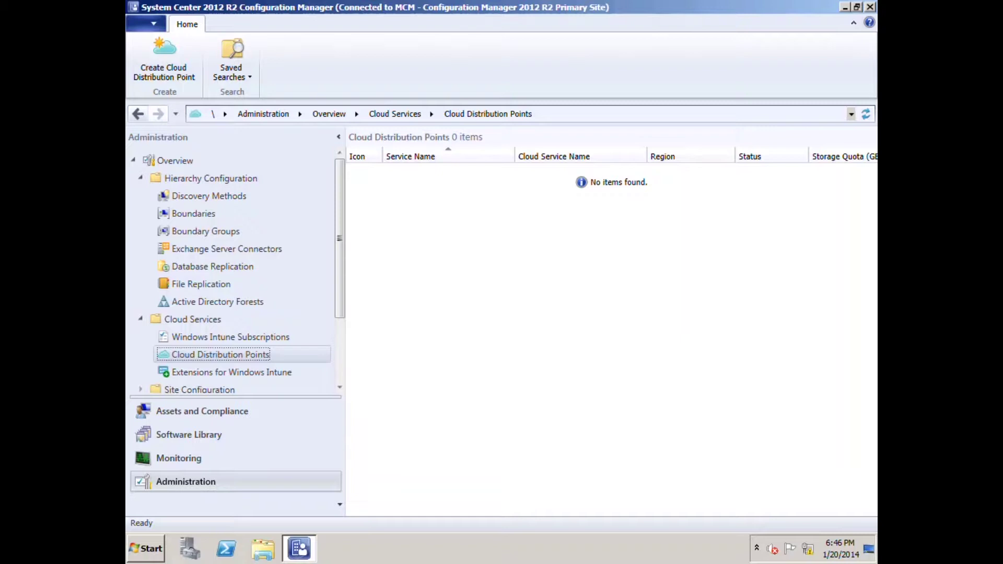
left_click(244, 374)
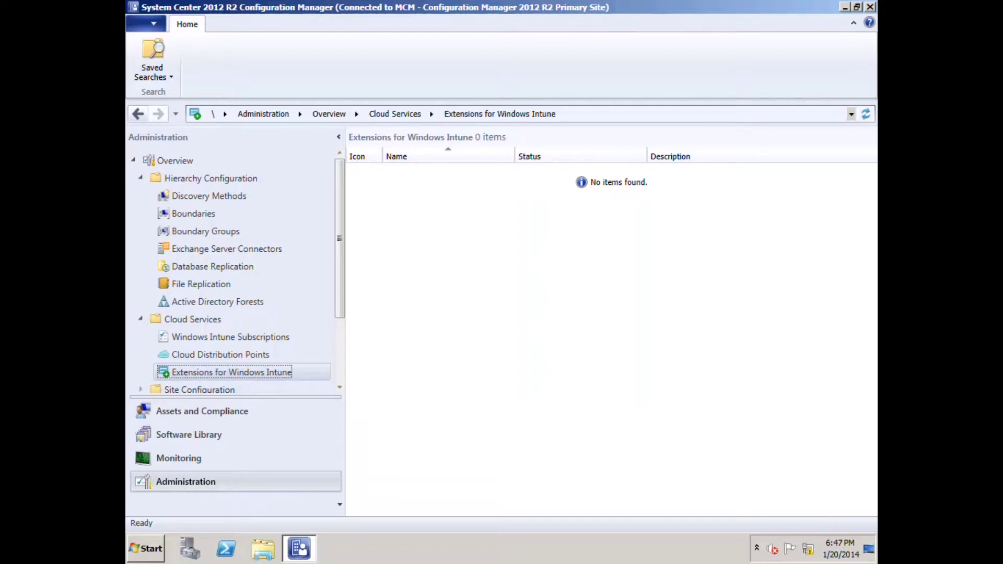
Step: Open Client Settings, examine the categories in the Default Client Settings properties, and close them without changes
scroll(274, 324, "down", 2)
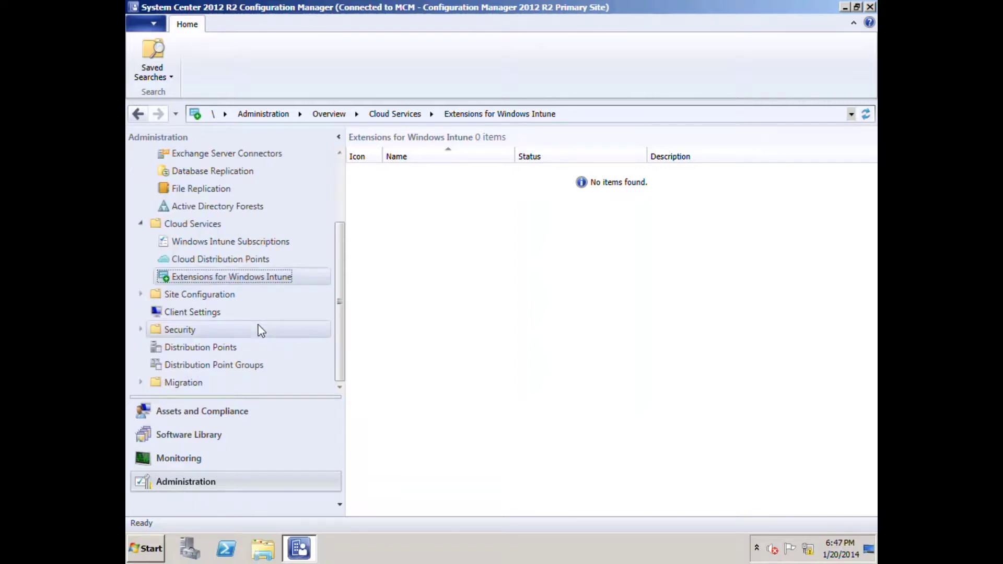
left_click(208, 314)
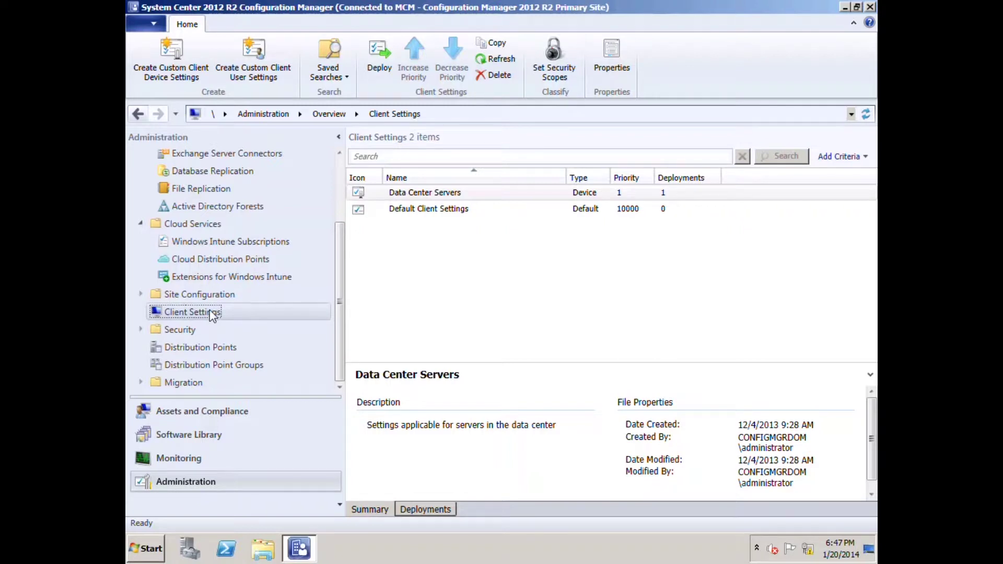
left_click(420, 211)
left_click(383, 50)
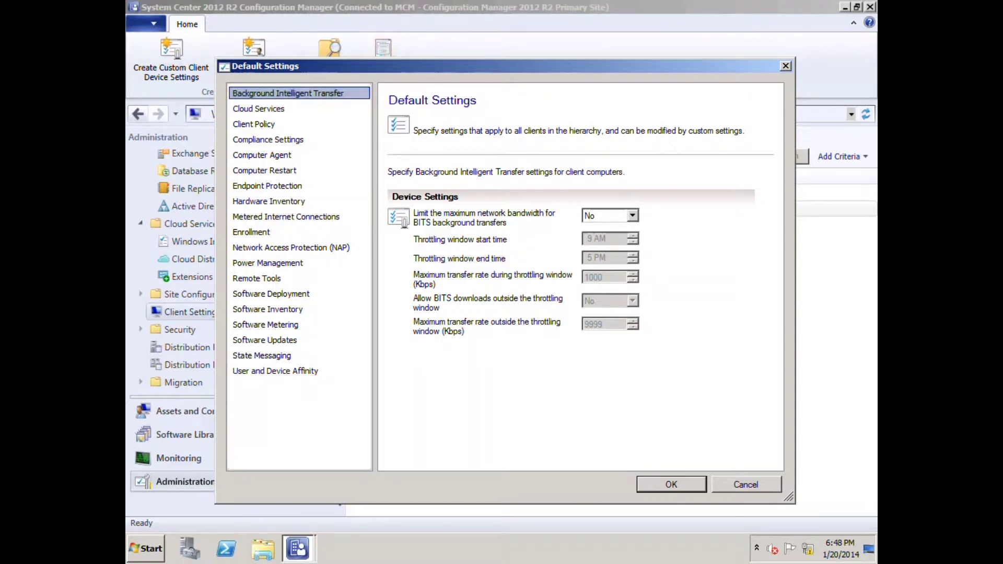
mouse_move(297, 548)
left_click(744, 485)
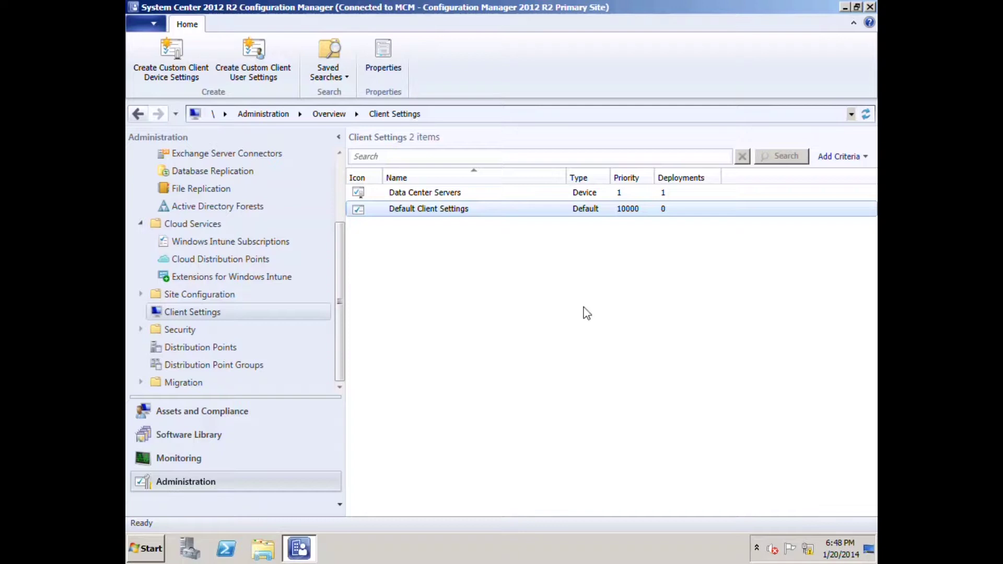
Step: Inspect the deployments and custom device settings of the Data Center Servers client settings, and close the properties without changes
left_click(463, 199)
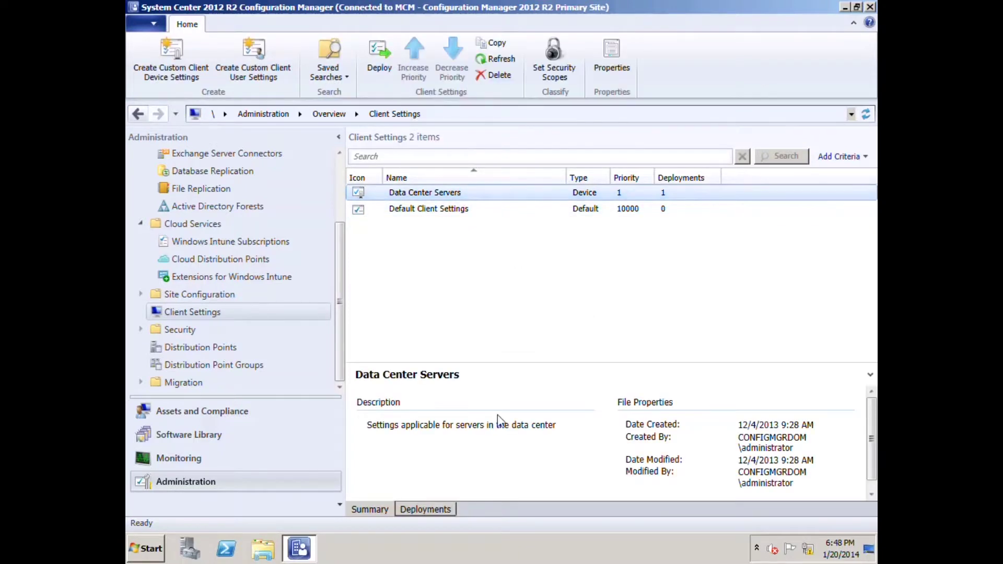
left_click(436, 513)
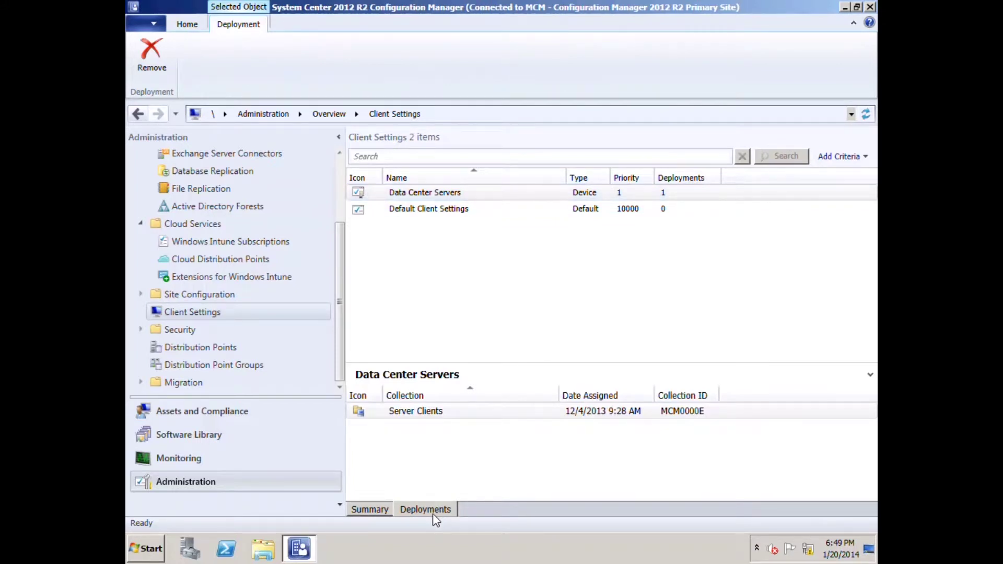
left_click(415, 212)
left_click(416, 194)
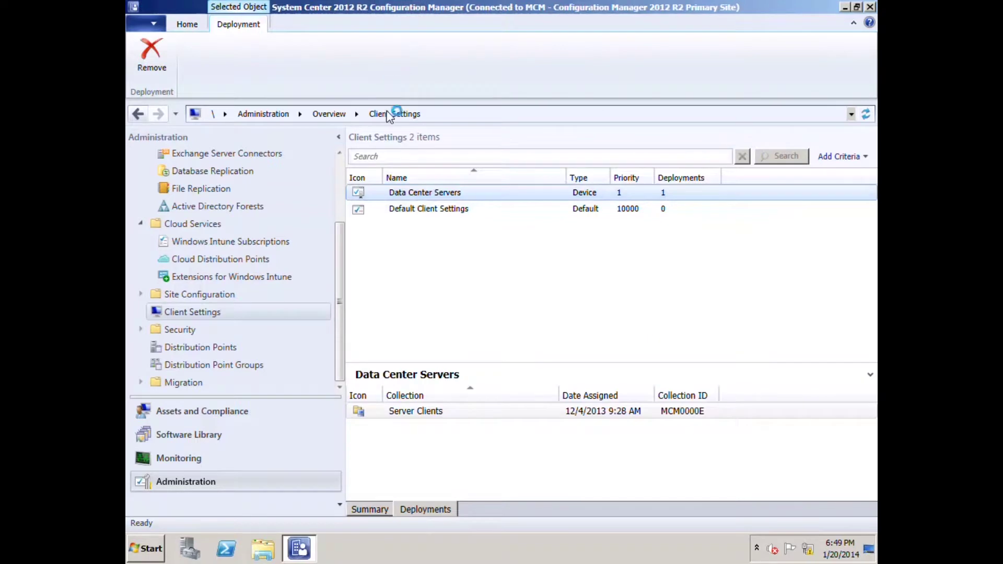
right_click(416, 192)
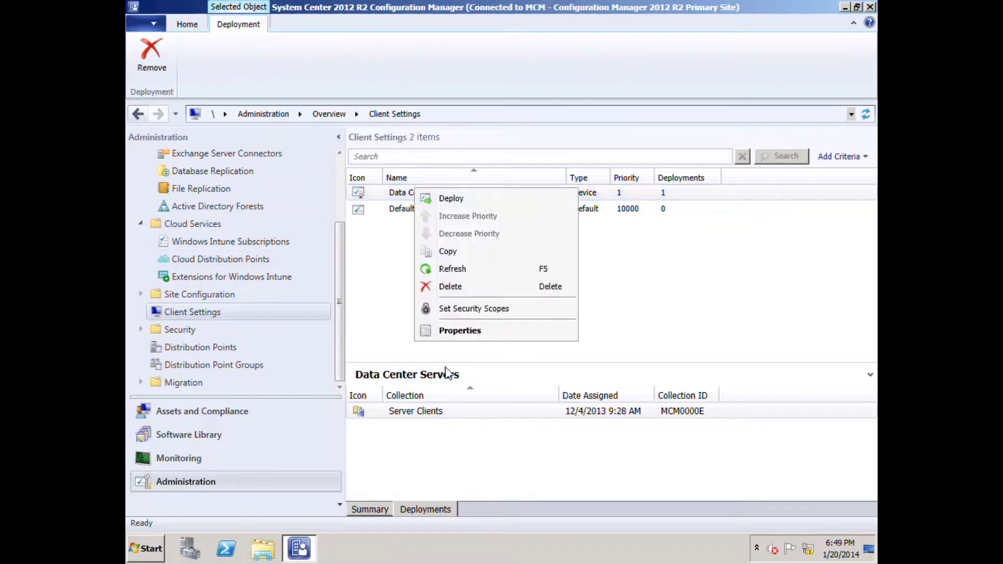
left_click(460, 331)
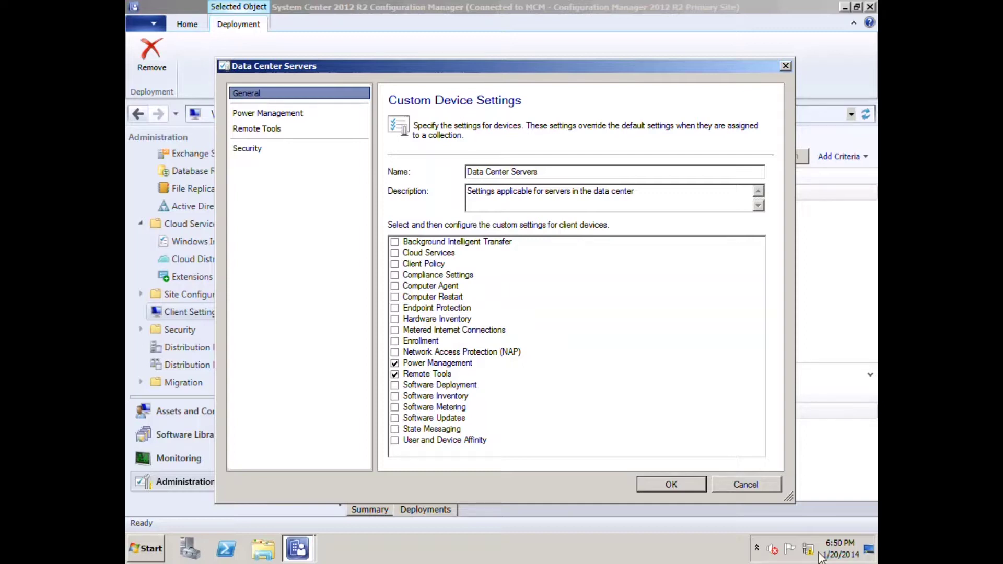
left_click(754, 485)
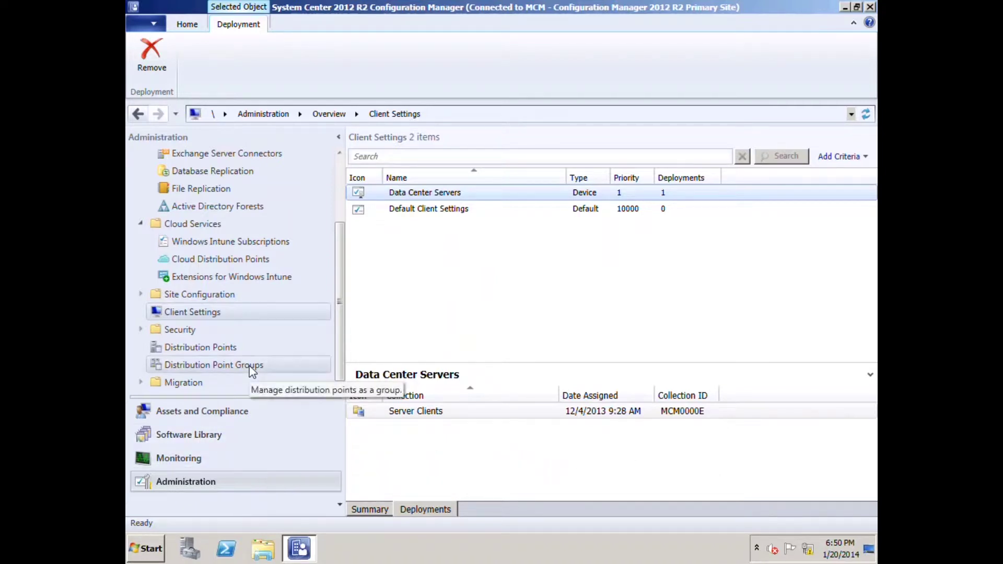
Step: Open Administrative Users under Security and inspect the account summary and security scopes of each listed administrative account
left_click(141, 330)
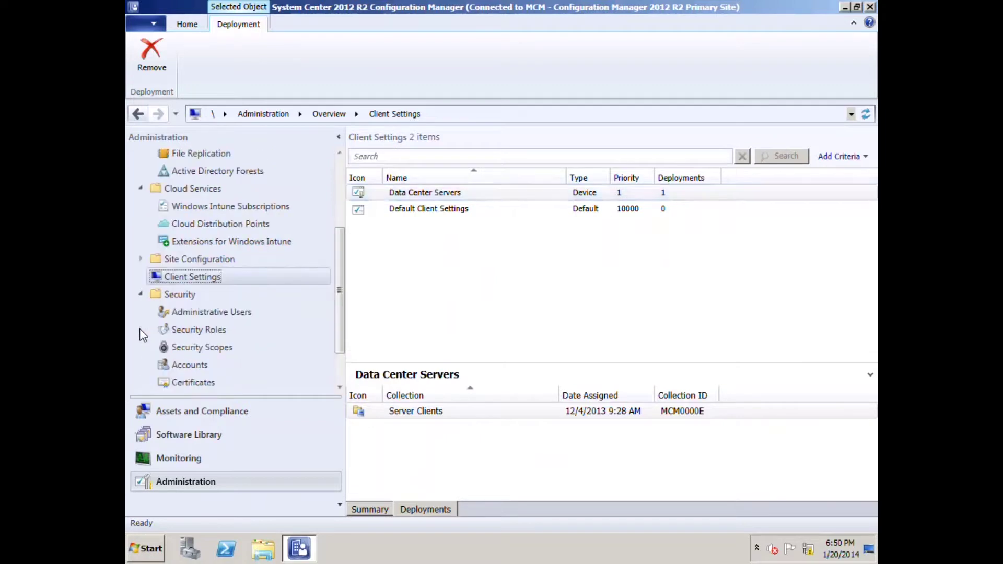
left_click(214, 312)
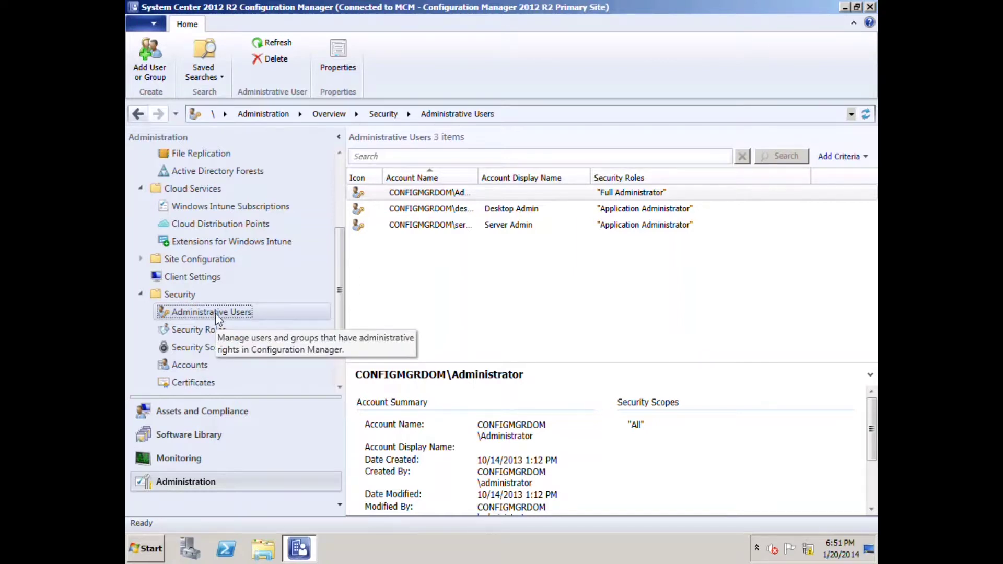
left_click(460, 210)
left_click(444, 229)
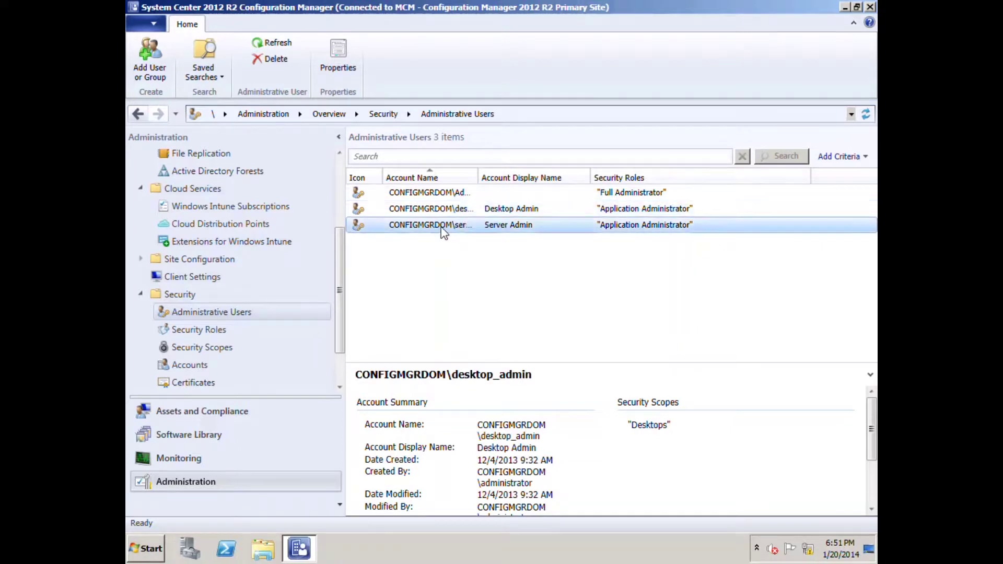
left_click(432, 195)
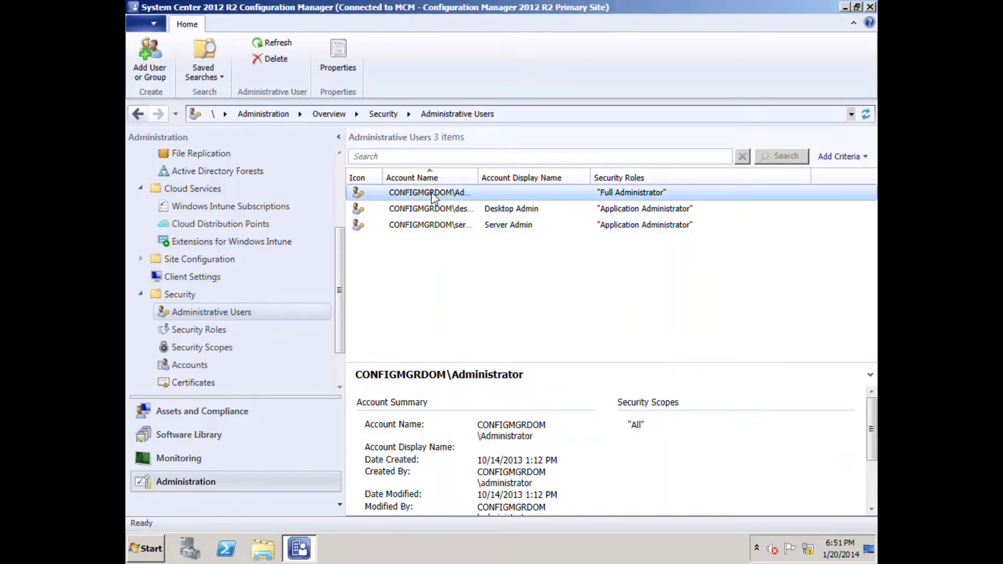
Step: View the built-in Security Roles and the Security Scopes under Security
left_click(228, 329)
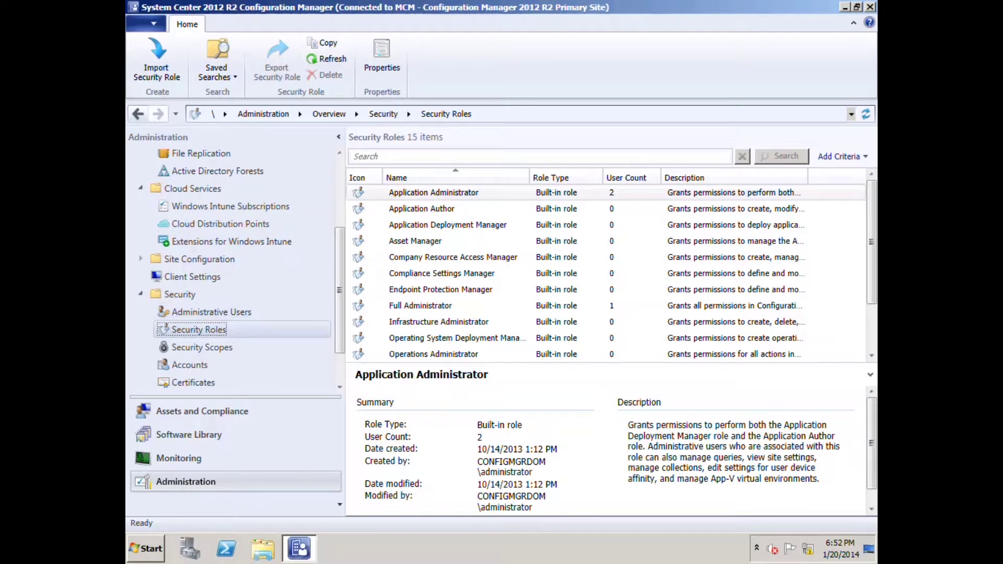
left_click(203, 348)
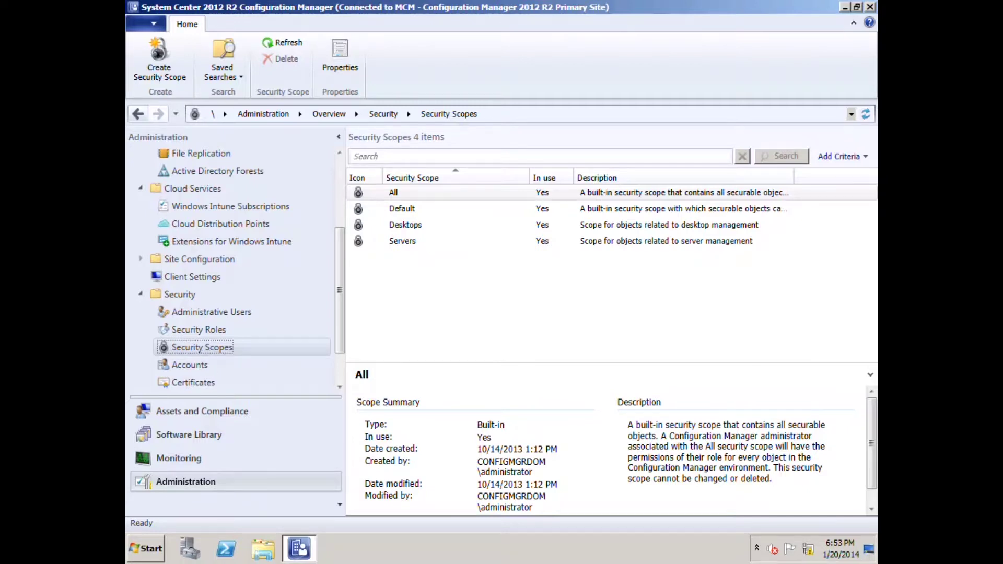
mouse_move(299, 548)
Step: Open Distribution Points and examine the drives and properties of the PRIMARY1.CONFIGMGRDOM.LOCAL distribution point
left_click(204, 348)
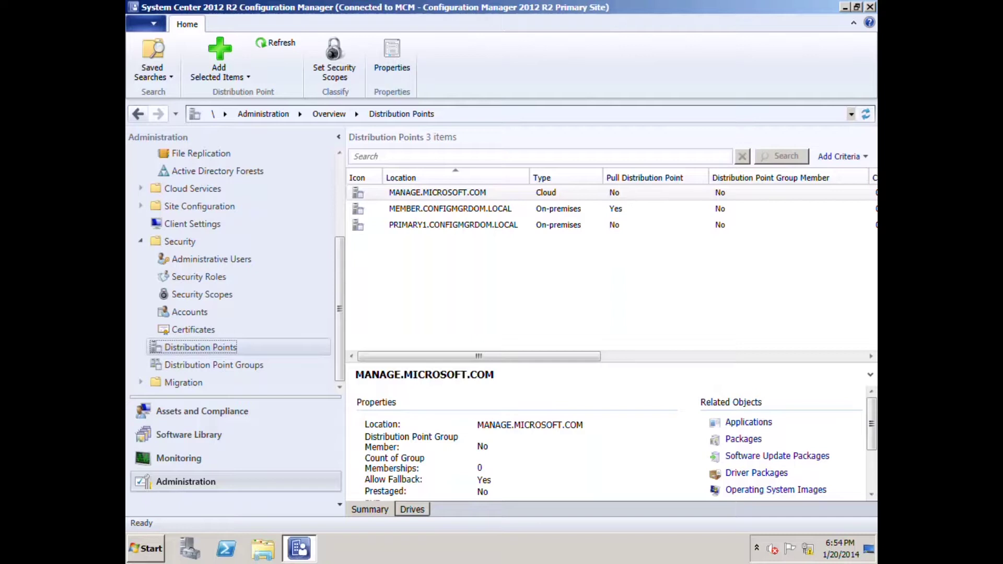
left_click(454, 225)
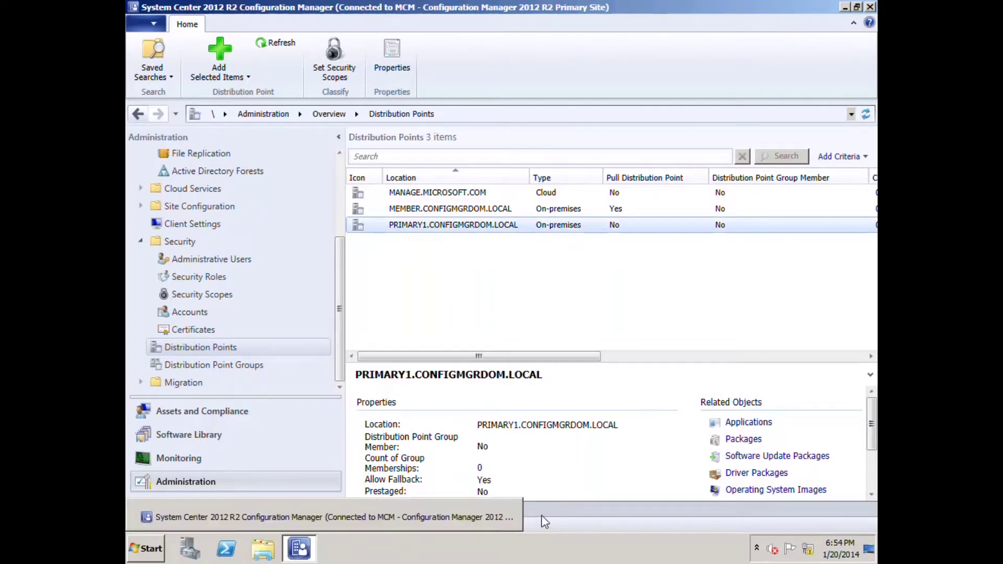
left_click(412, 510)
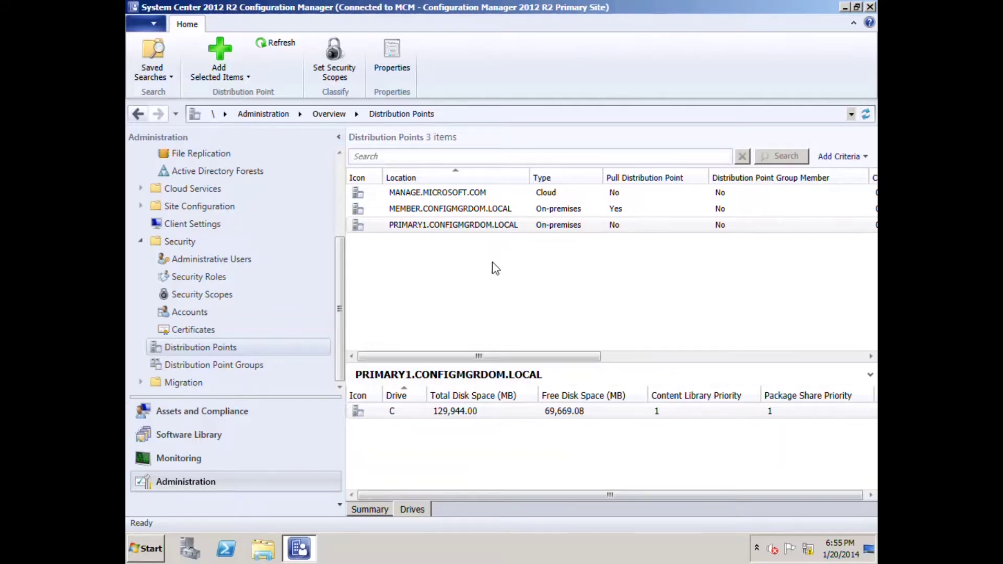
left_click(472, 225)
left_click(392, 61)
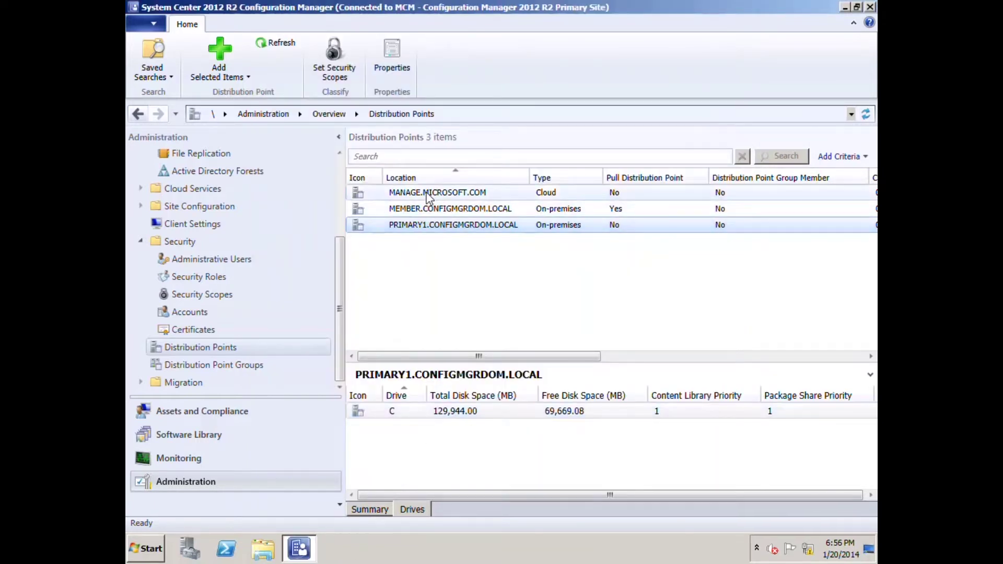
Step: Review the pull distribution point settings of MEMBER.CONFIGMGRDOM.LOCAL without changing them, and view Distribution Point Groups
left_click(432, 210)
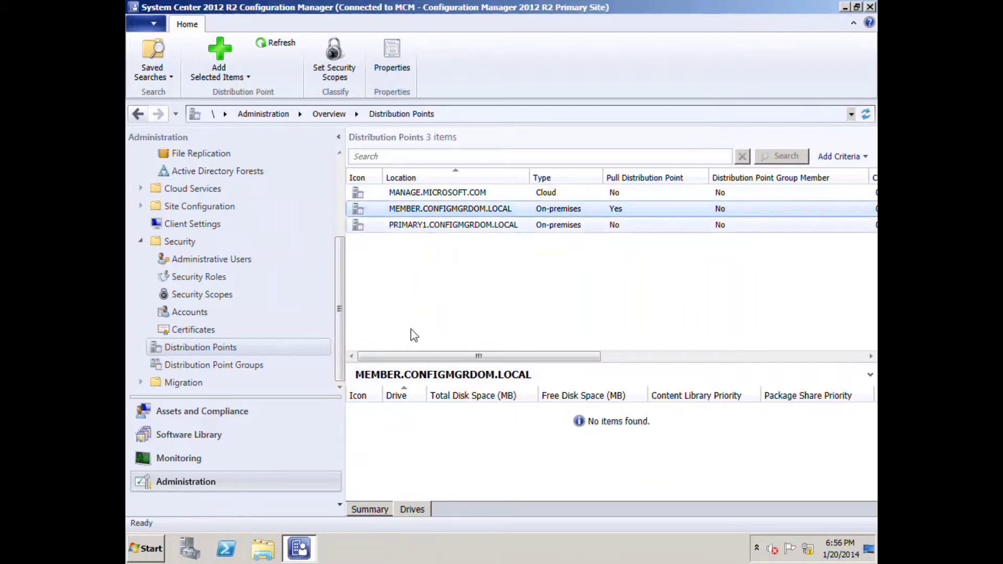
left_click(393, 53)
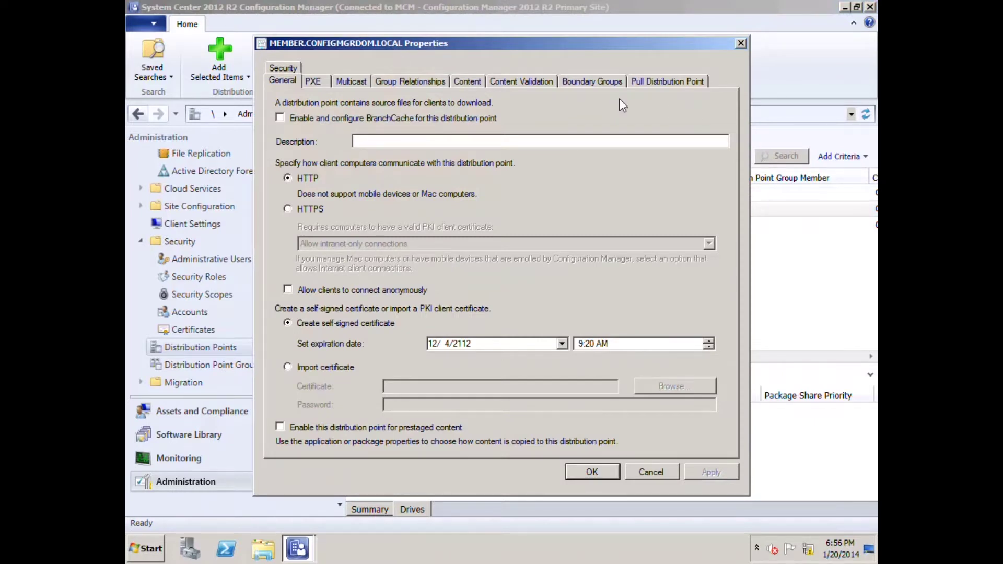
left_click(679, 86)
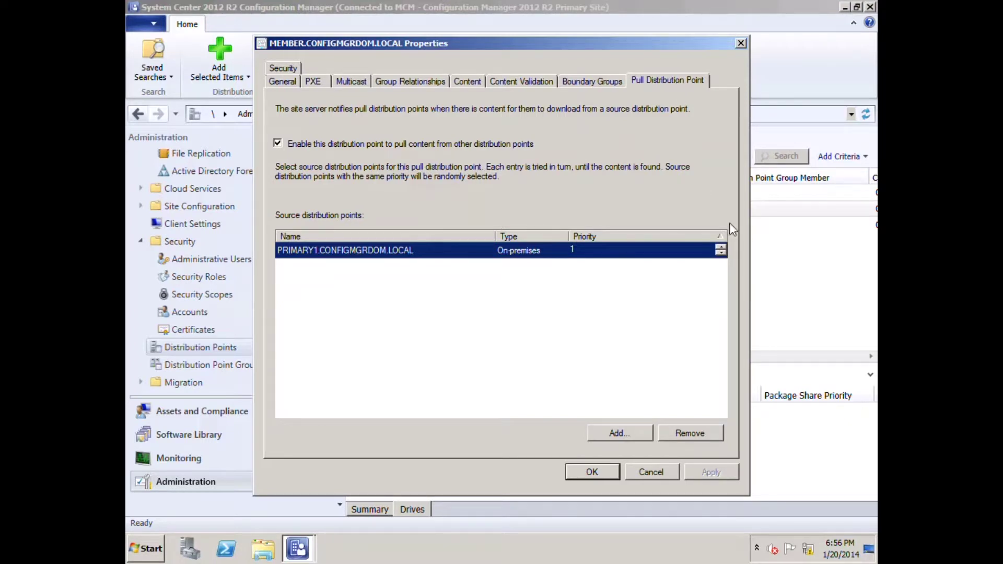
left_click(652, 473)
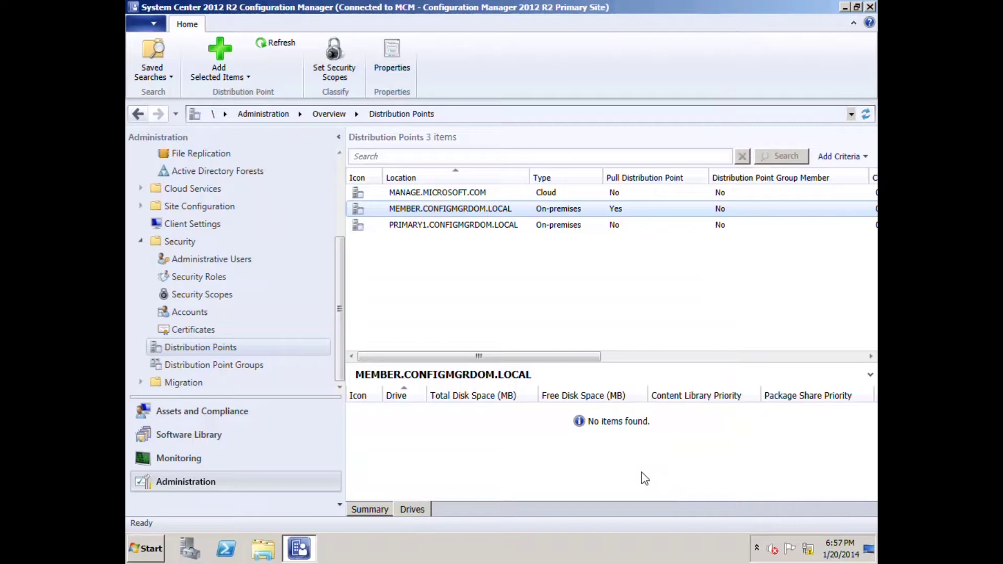
left_click(250, 364)
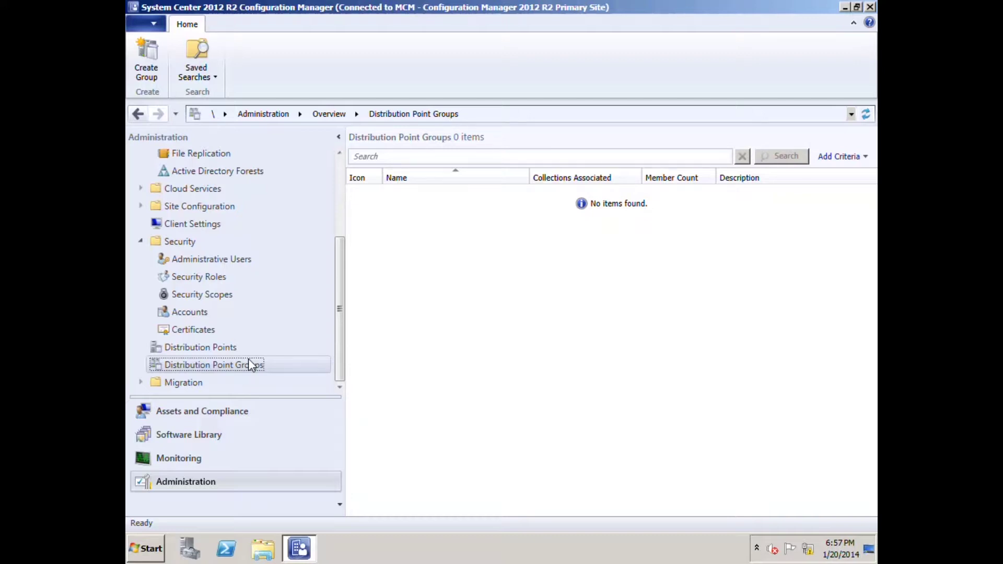
Step: View the Migration overview in the Administration workspace and switch to the Software Library workspace
left_click(183, 383)
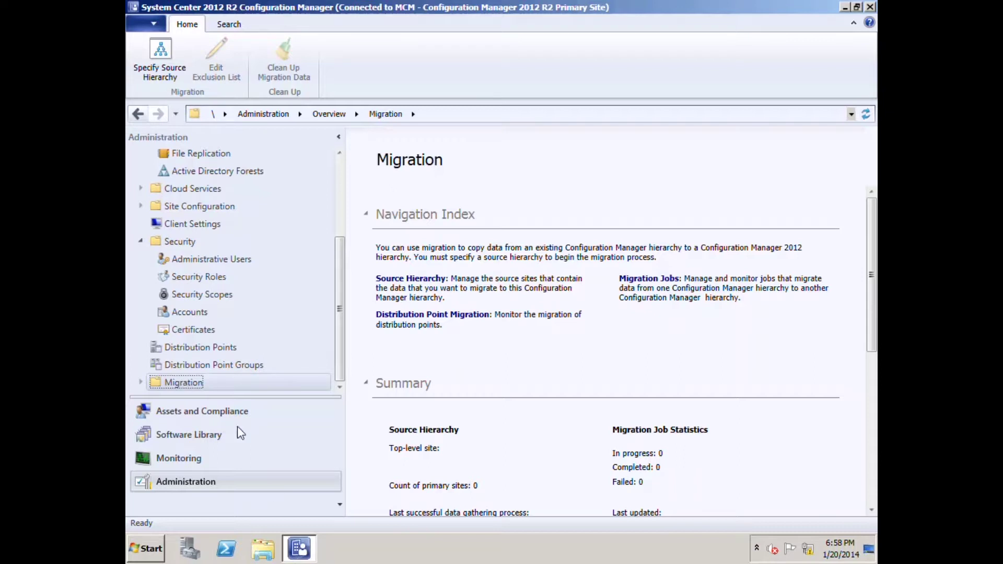
mouse_move(298, 549)
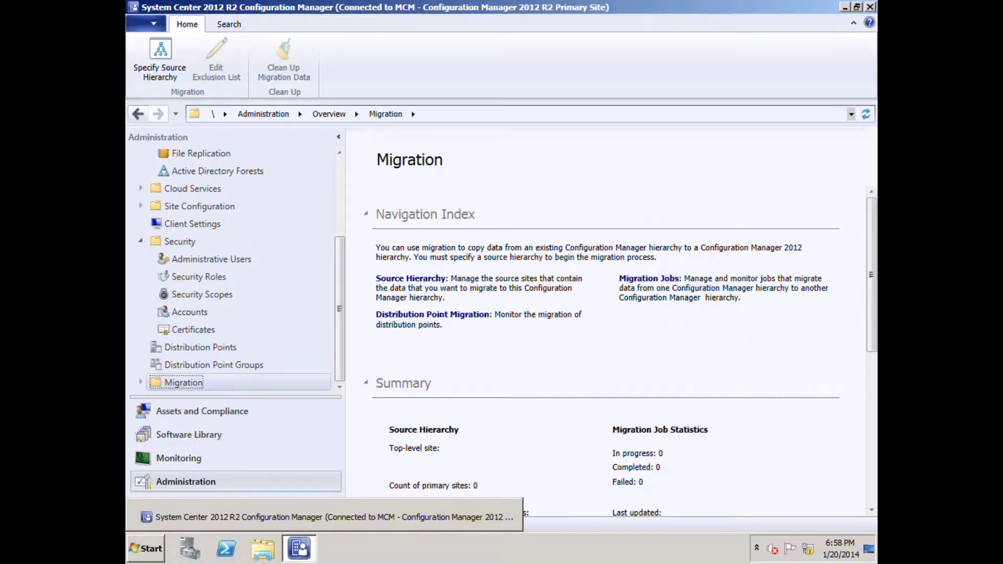
left_click(196, 432)
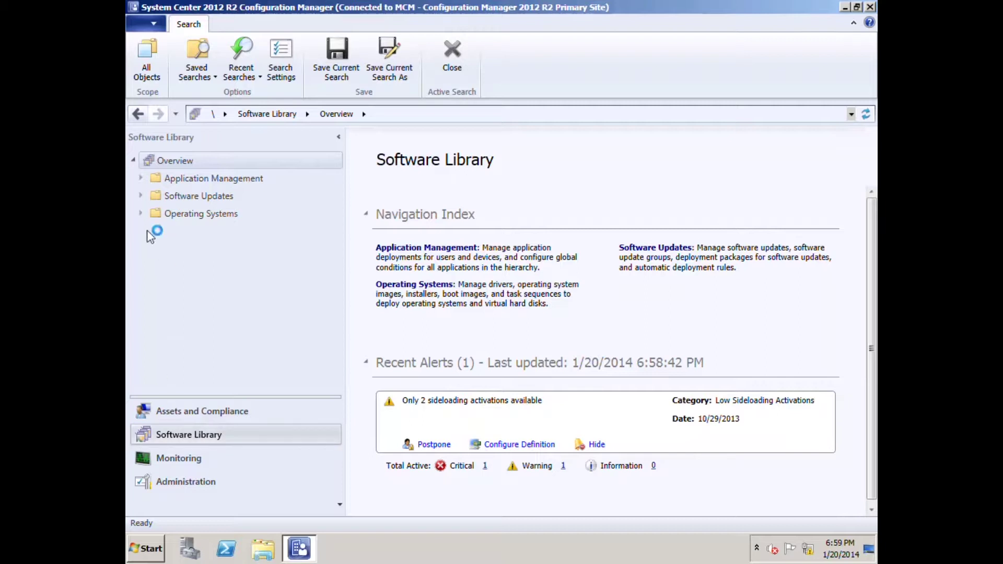
Step: Open Applications under Application Management and inspect the deployment types and deployments of CCM Tools
left_click(141, 178)
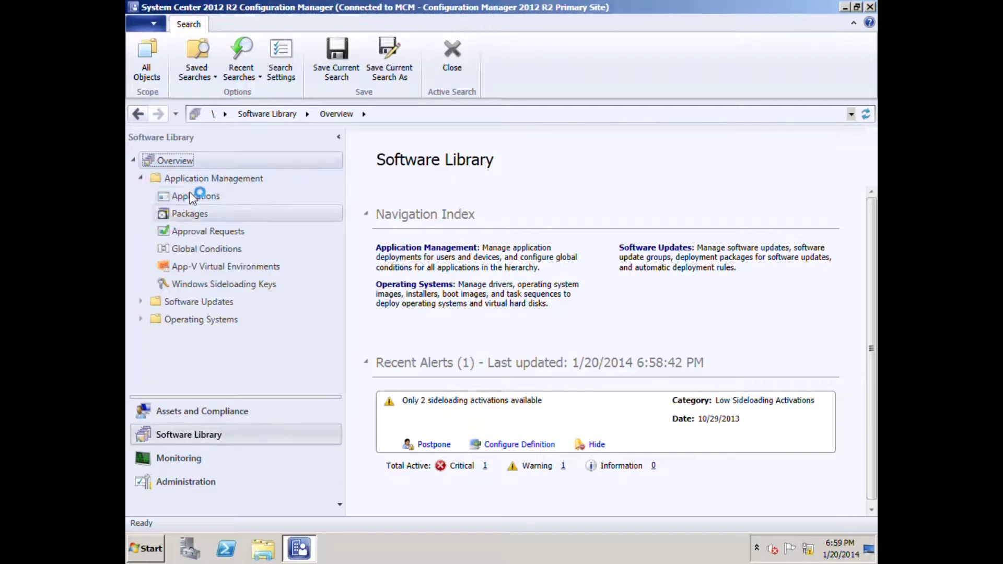
left_click(192, 198)
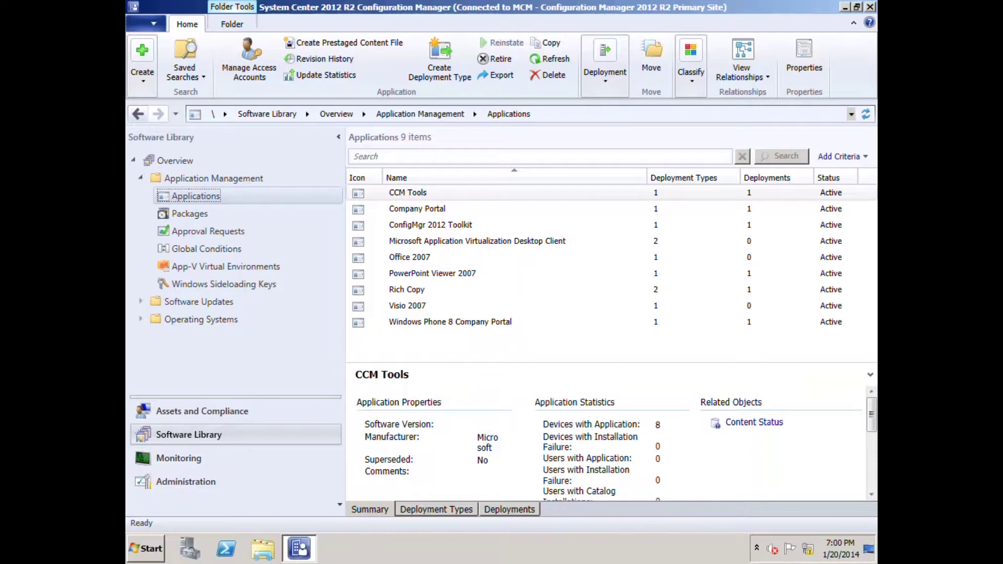
left_click(409, 194)
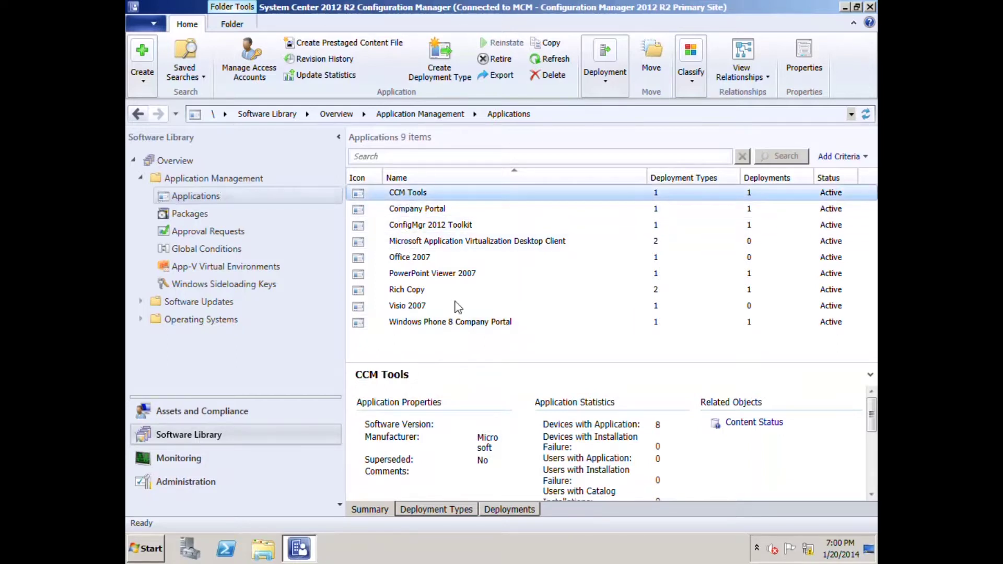
left_click(449, 510)
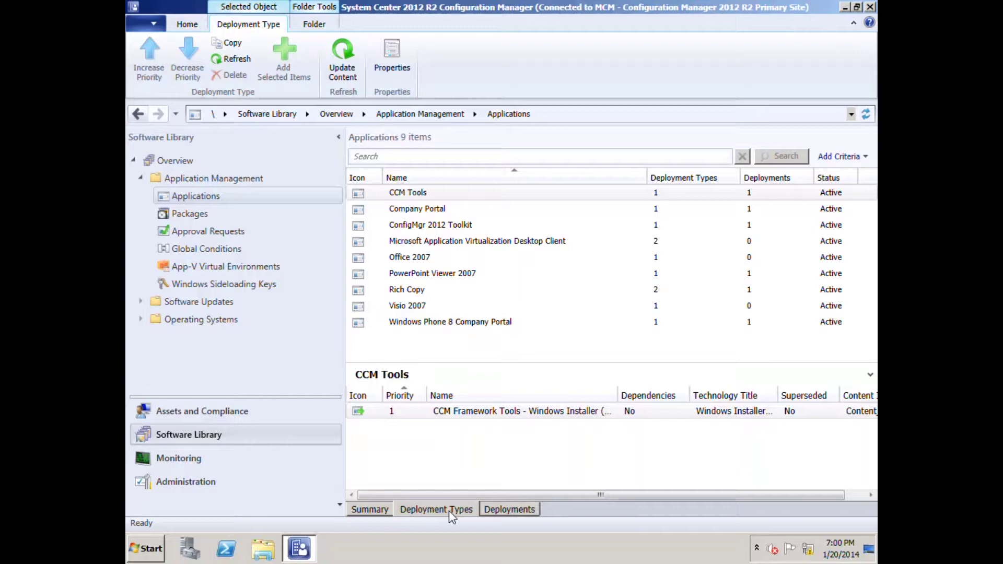
left_click(503, 511)
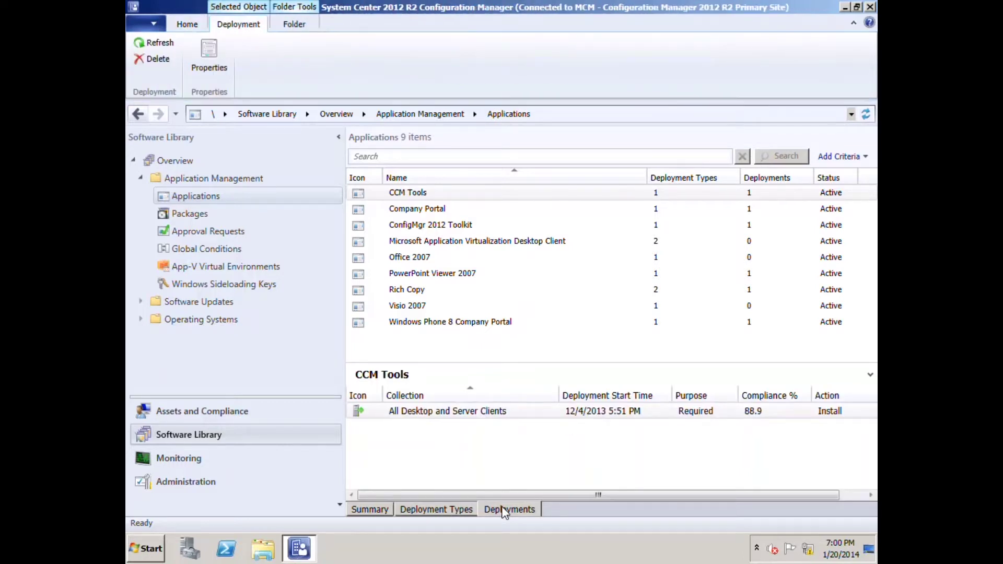
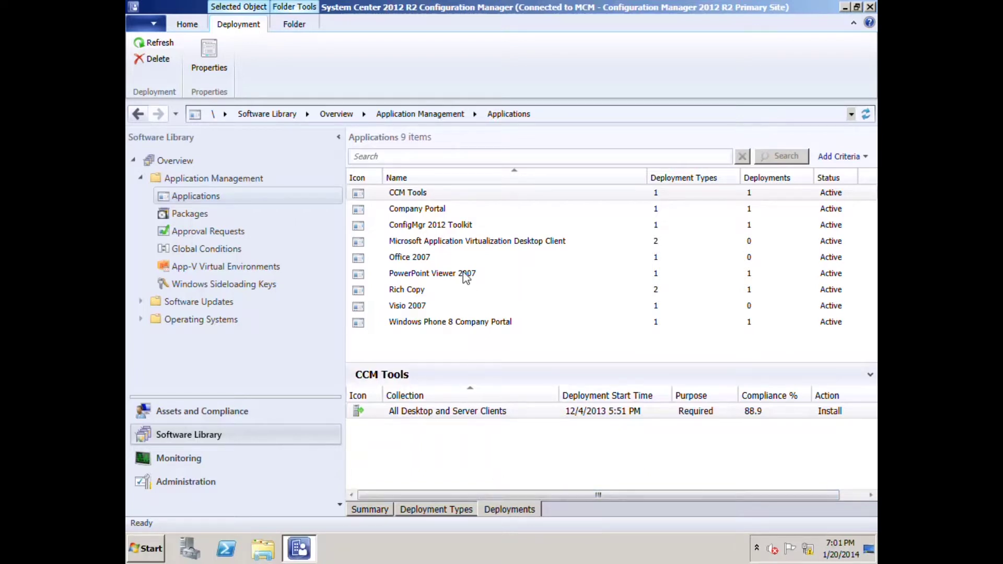
Step: Inspect the deployment types of Rich Copy, and the deployment types and deployments of PowerPoint Viewer 2007
left_click(417, 291)
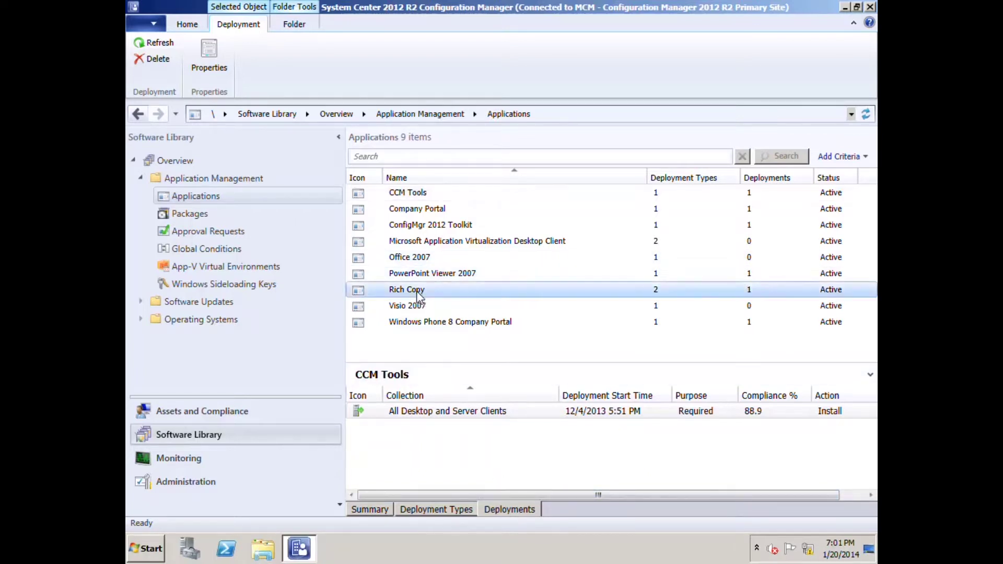
left_click(446, 510)
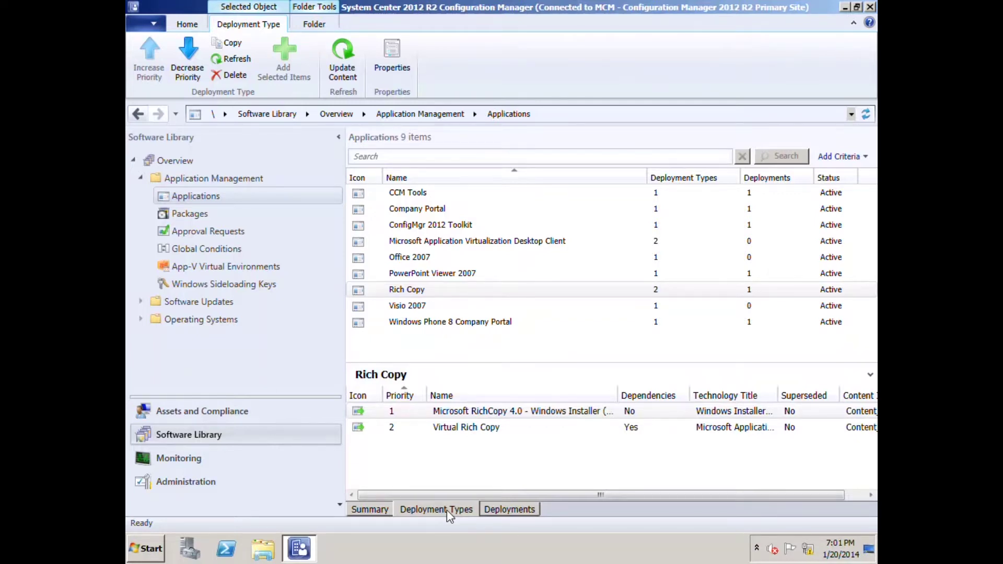
left_click(446, 292)
left_click(449, 277)
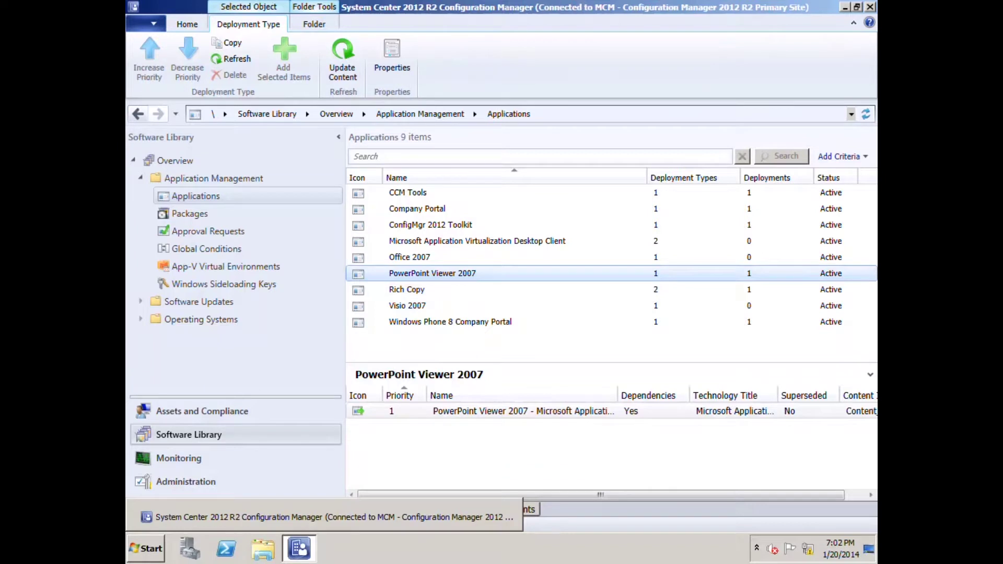
left_click(529, 510)
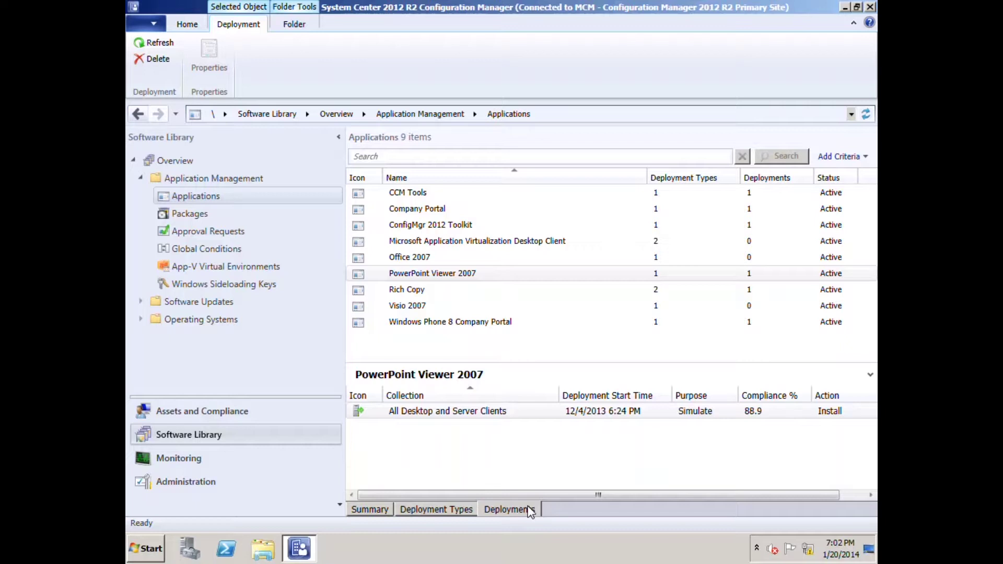
Step: Open Packages under Application Management and inspect the programs and deployments of the Microsoft Maths package
left_click(210, 213)
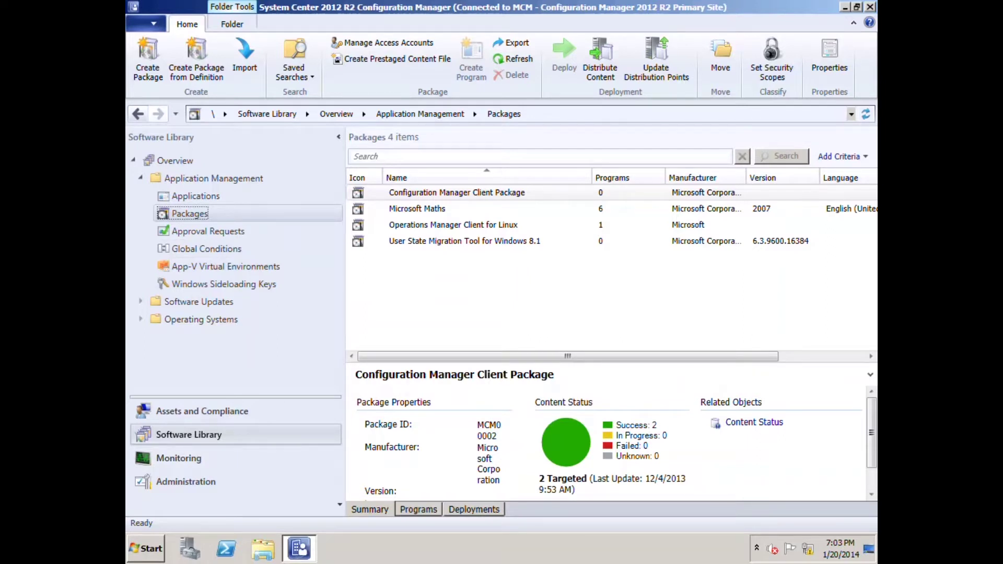
left_click(440, 209)
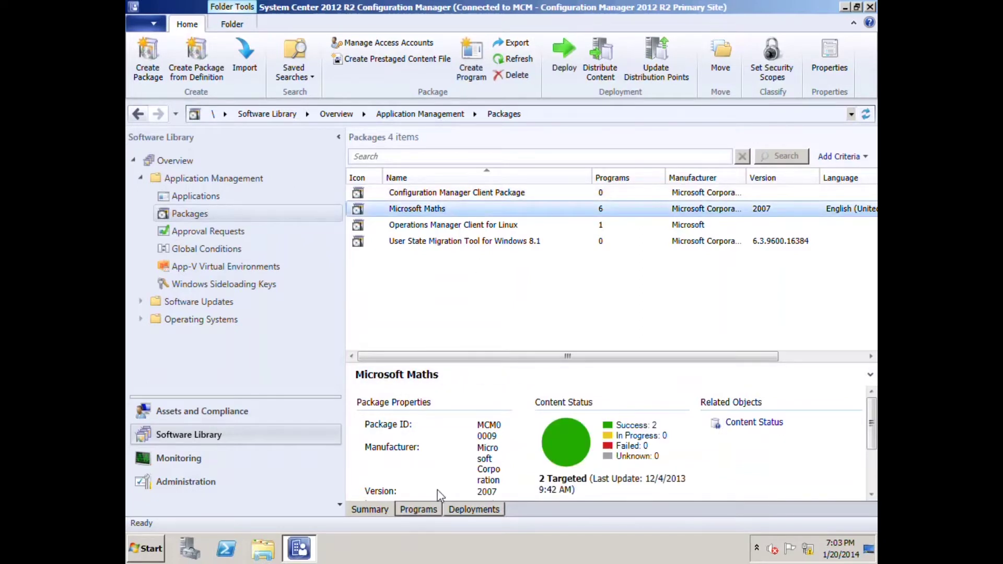
left_click(425, 513)
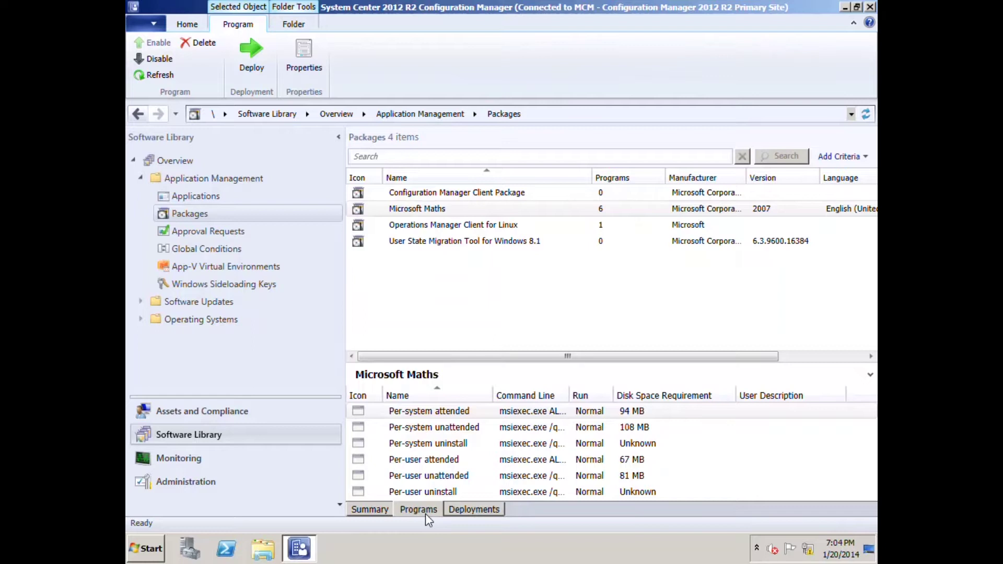
left_click(476, 511)
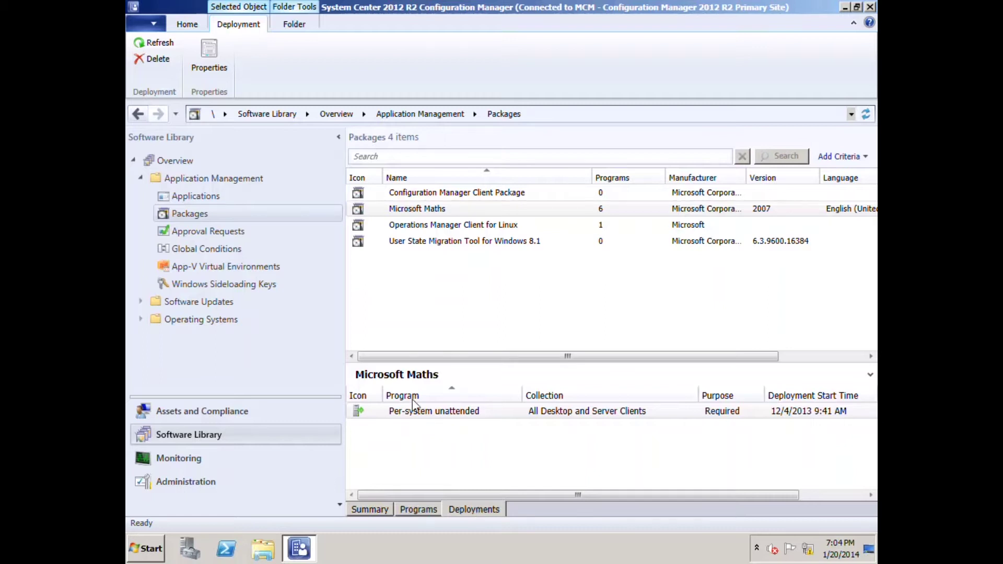
Step: View the Approval Requests, Global Conditions and App-V Virtual Environments under Application Management
left_click(219, 235)
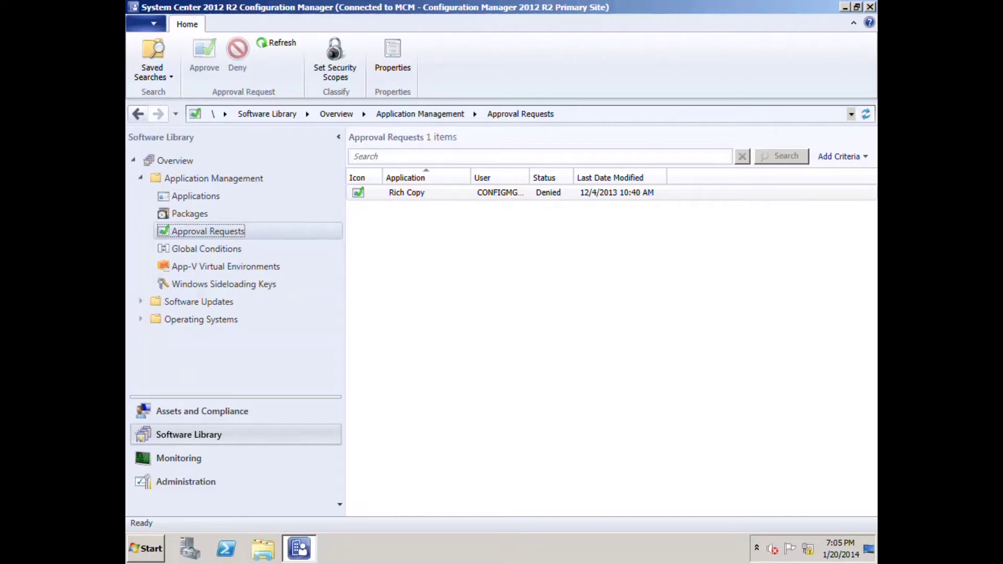
left_click(215, 251)
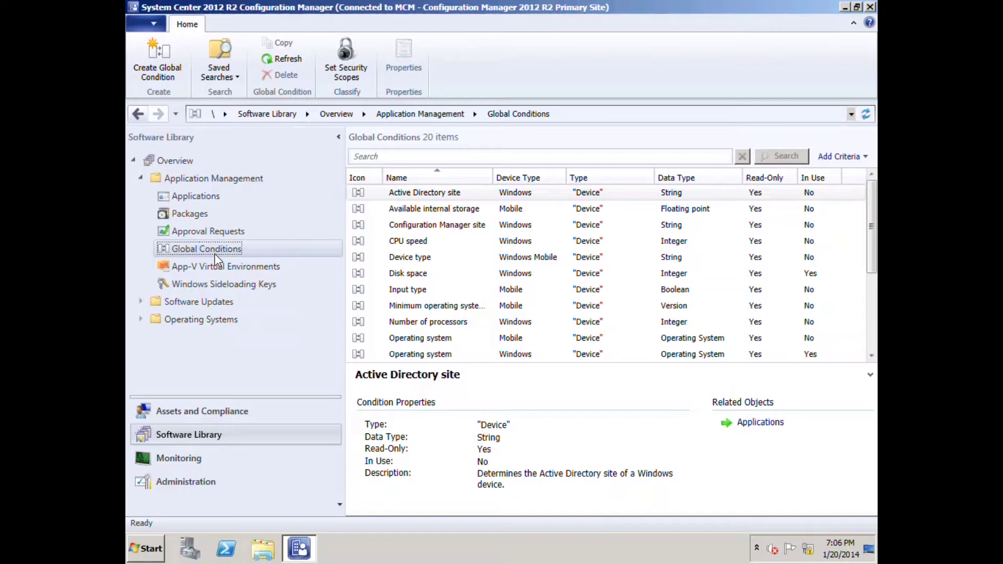
left_click(224, 261)
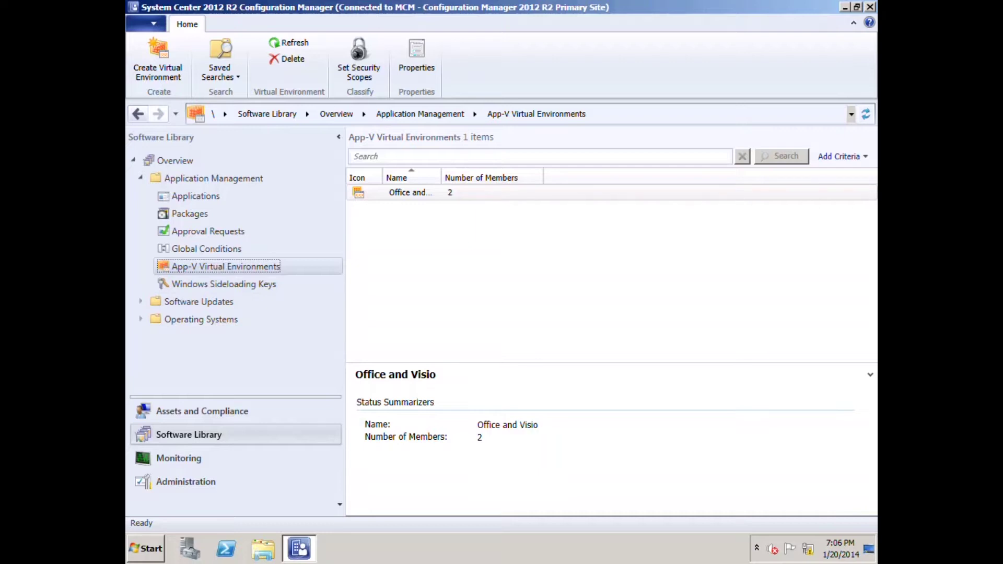
Step: Open All Software Updates under Software Updates and inspect the summary and deployment of English Update1
left_click(213, 303)
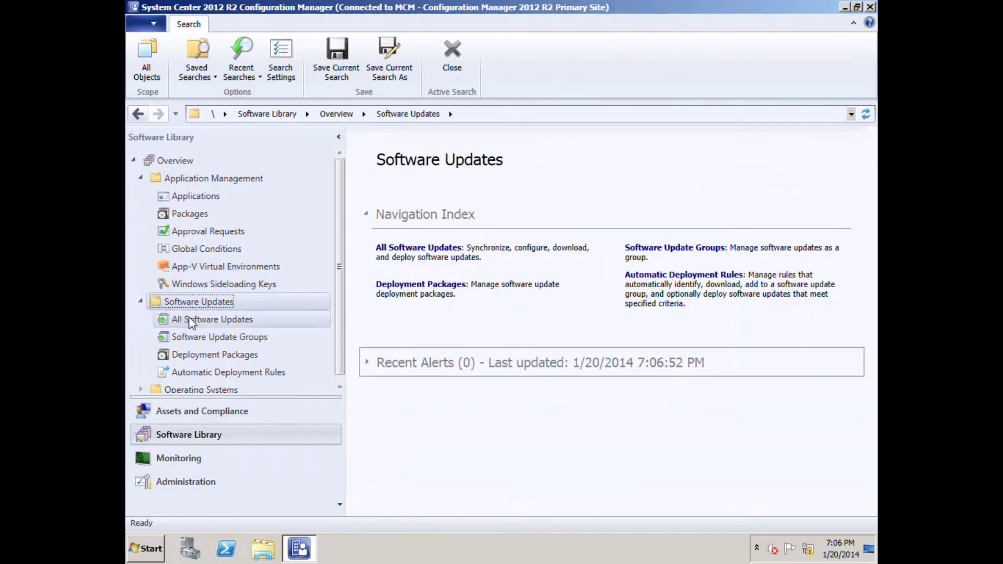
left_click(215, 325)
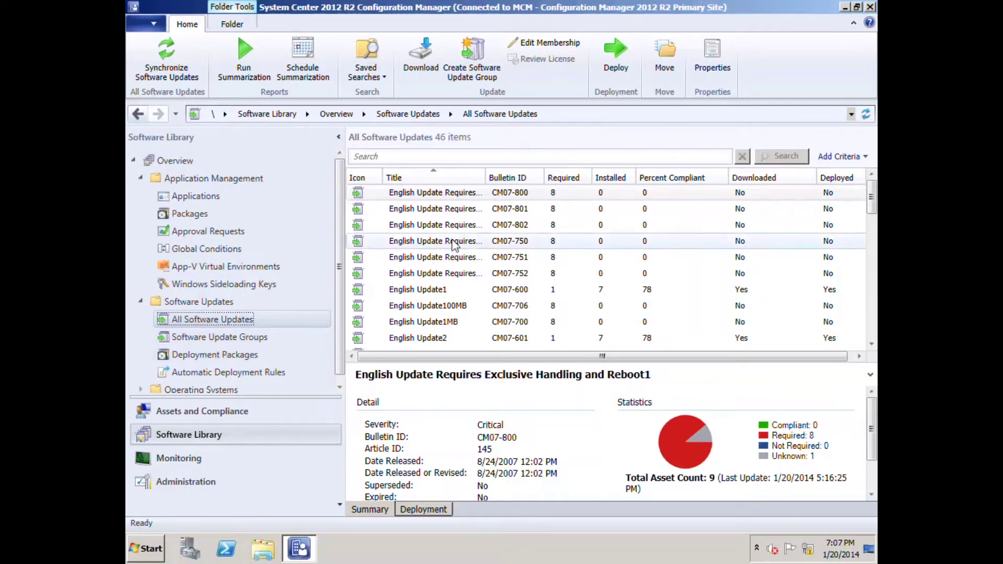
left_click(440, 291)
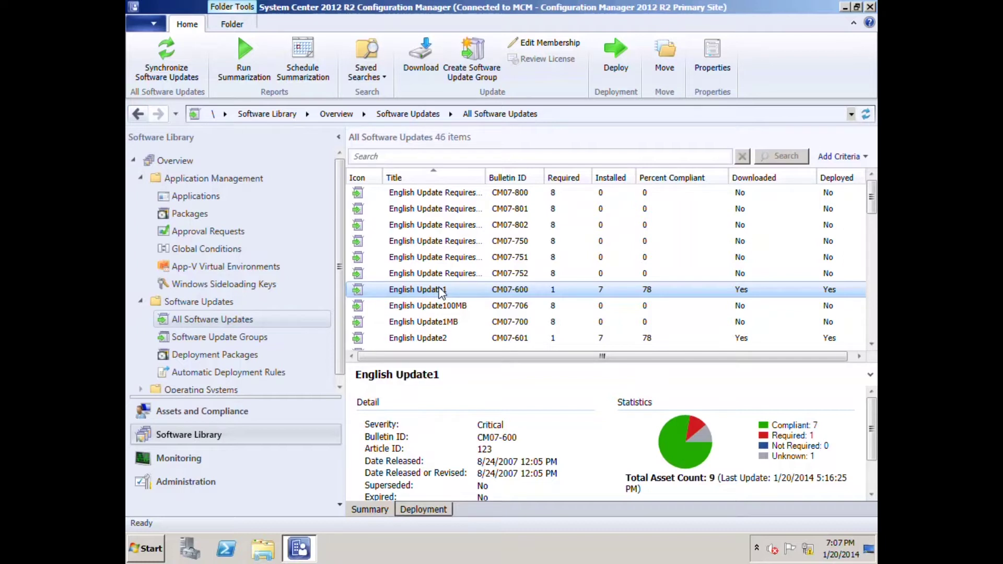
left_click(433, 513)
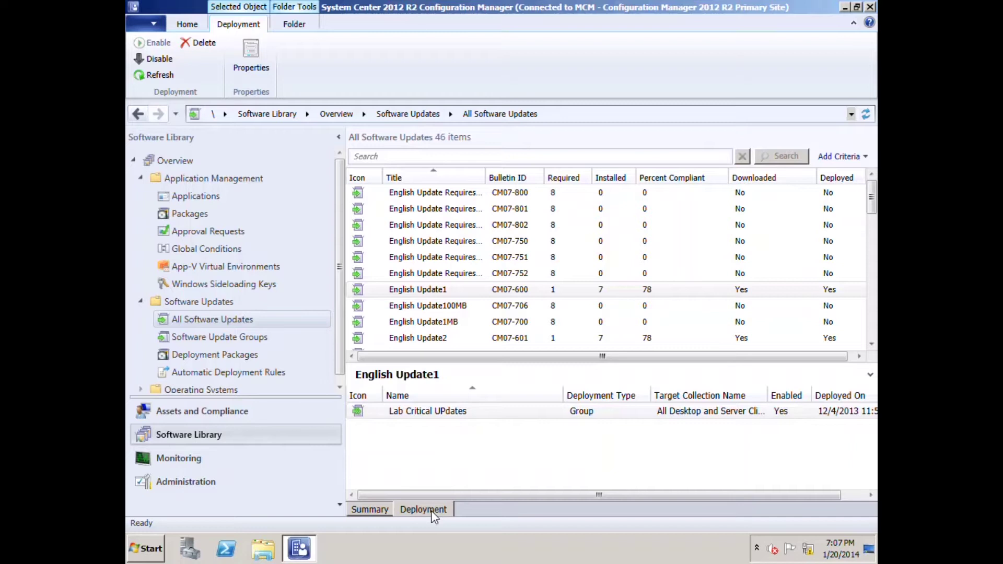
Step: Open Software Update Groups and show the member updates of the English Updates group
left_click(220, 340)
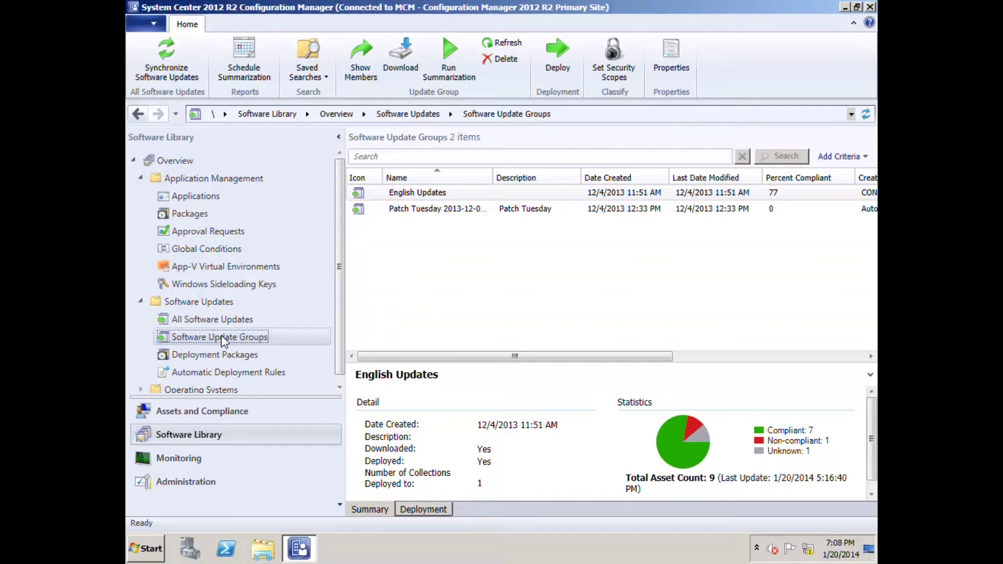
left_click(442, 194)
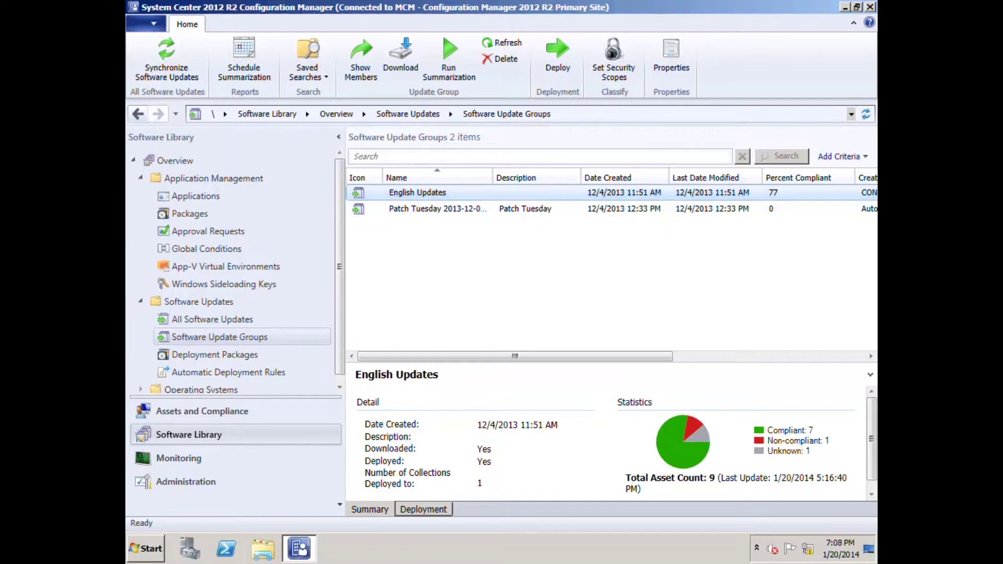
left_click(369, 65)
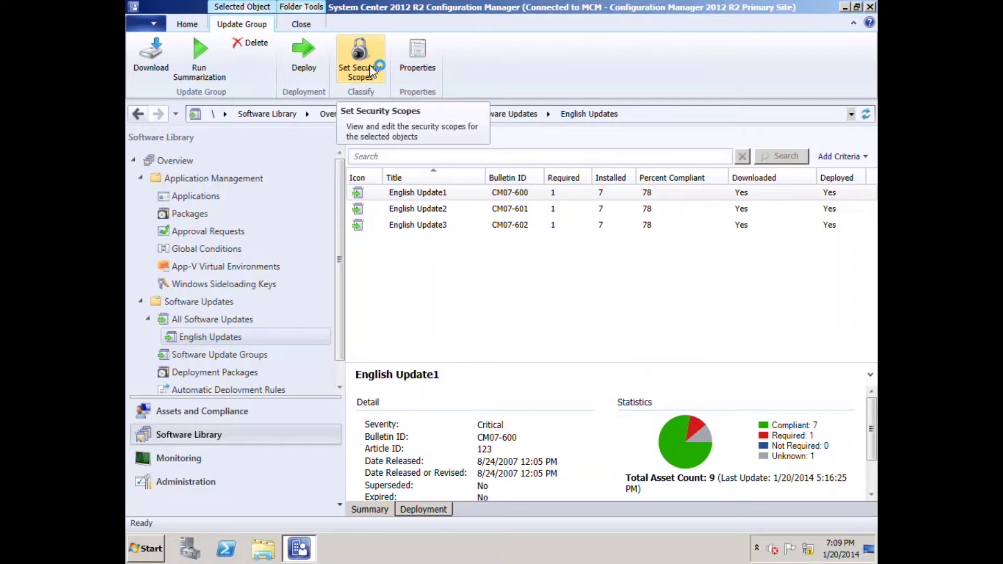
Step: Open Deployment Packages and show the member updates of the Lab Critical Updates package
left_click(248, 381)
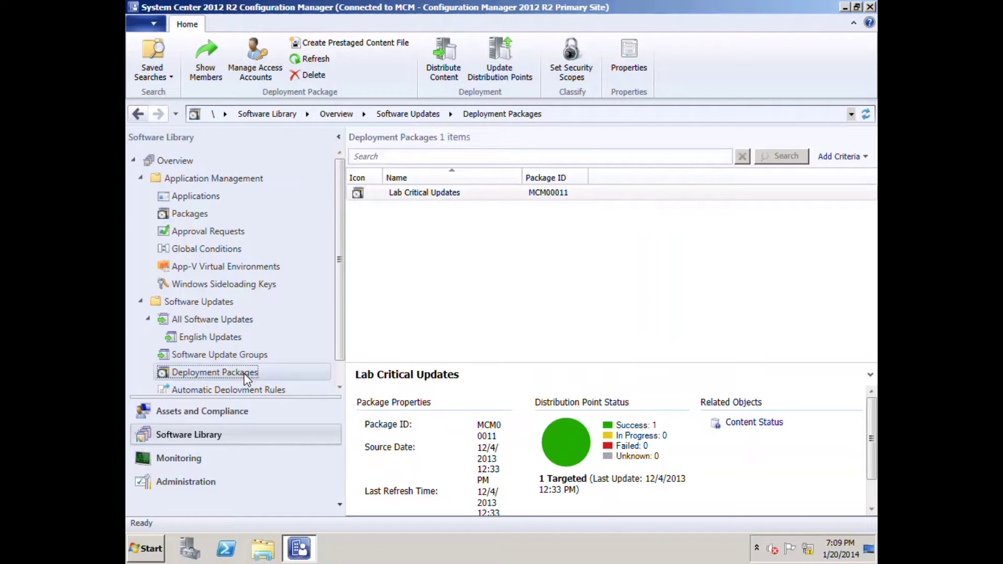
left_click(442, 194)
left_click(207, 58)
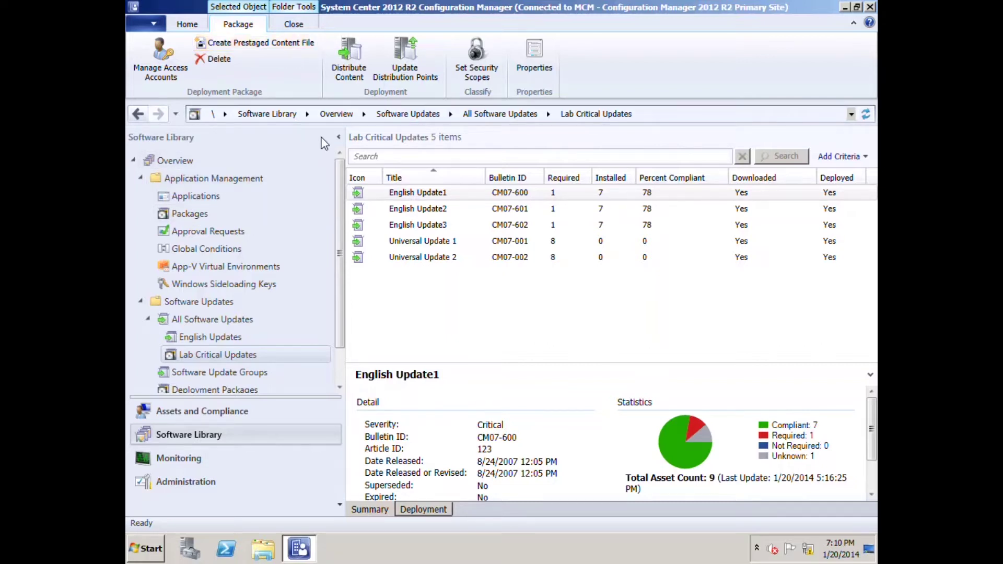
Step: View the Automatic Deployment Rules under Software Updates
scroll(291, 494, "down", 1)
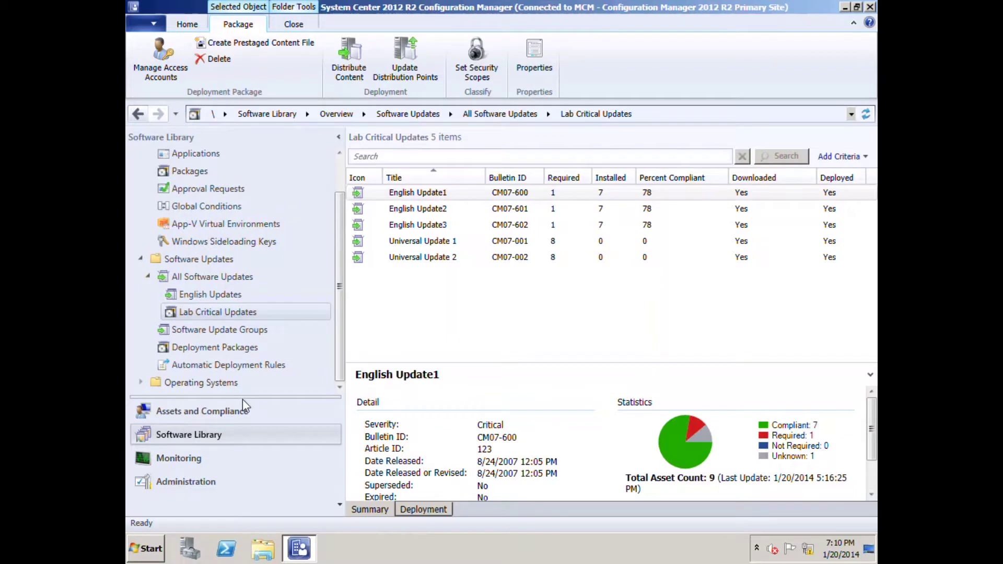
left_click(237, 377)
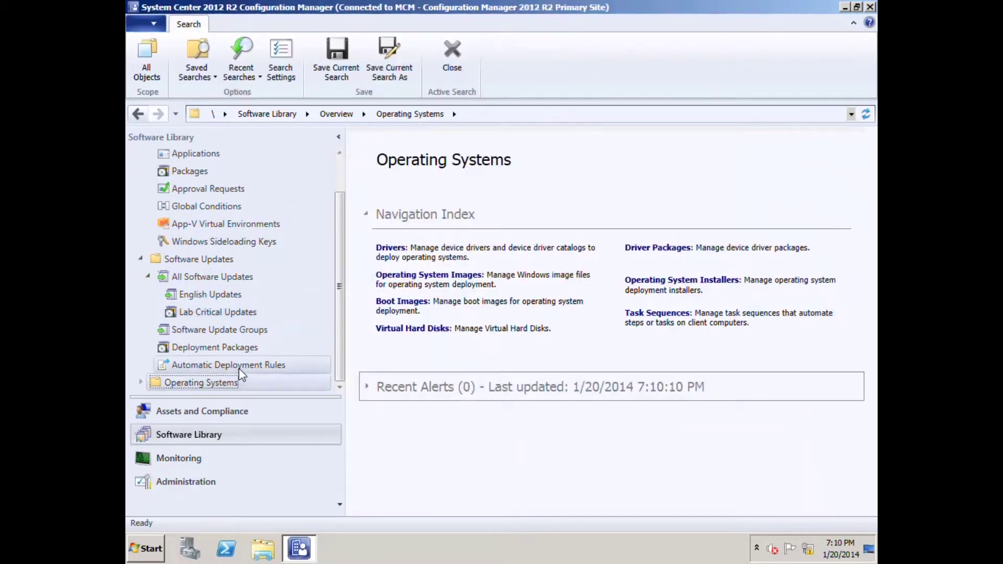
left_click(239, 368)
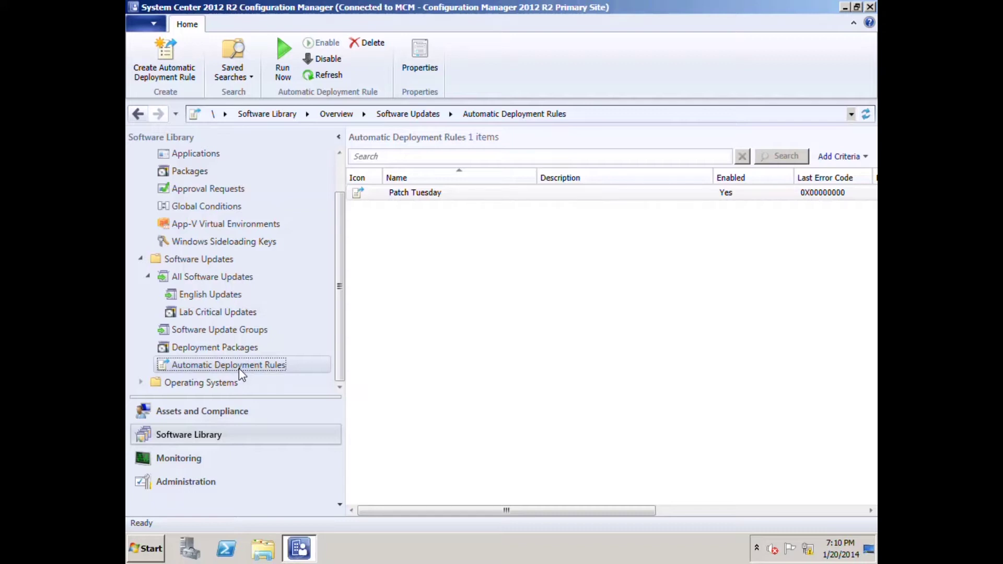
Step: View the Operating Systems overview, expand its nodes and open Task Sequences
left_click(225, 383)
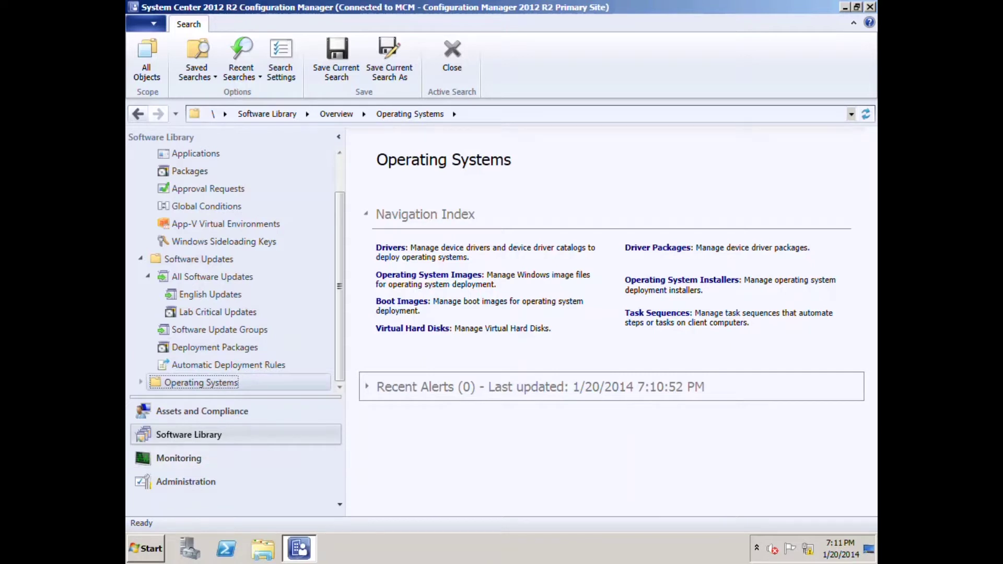
left_click(140, 382)
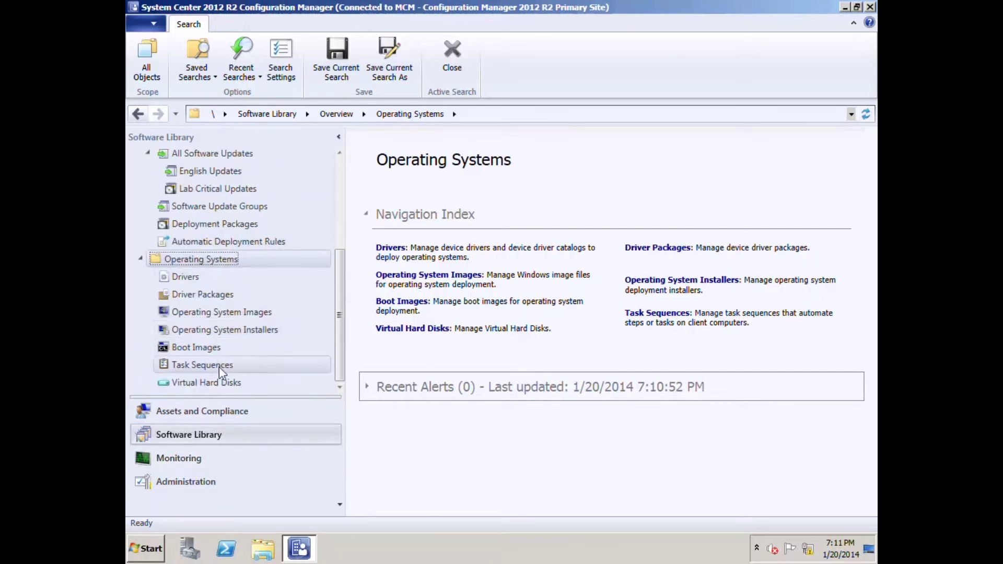
left_click(245, 368)
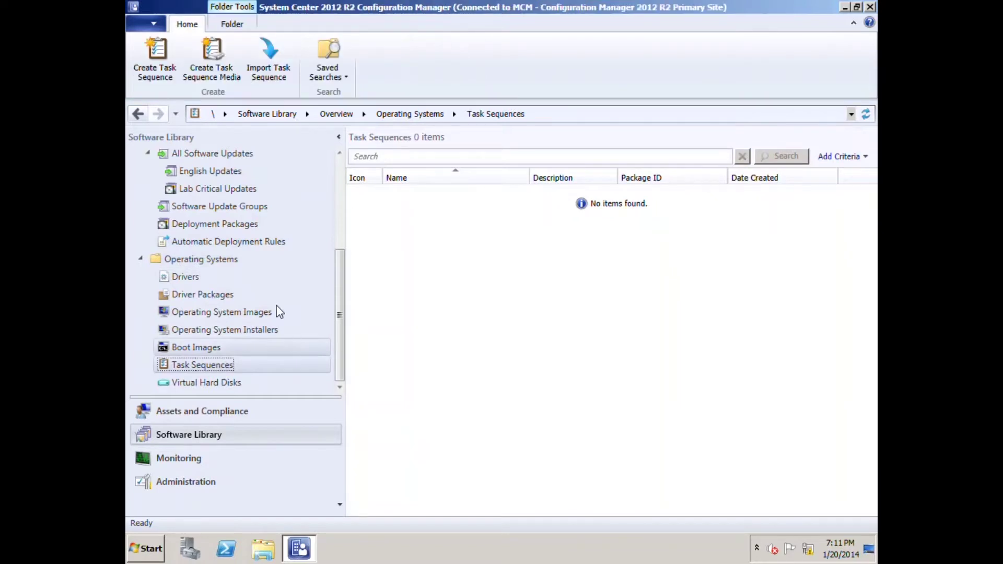
Step: Review the media types offered in the Create Task Sequence Media Wizard and exit without creating media
left_click(216, 67)
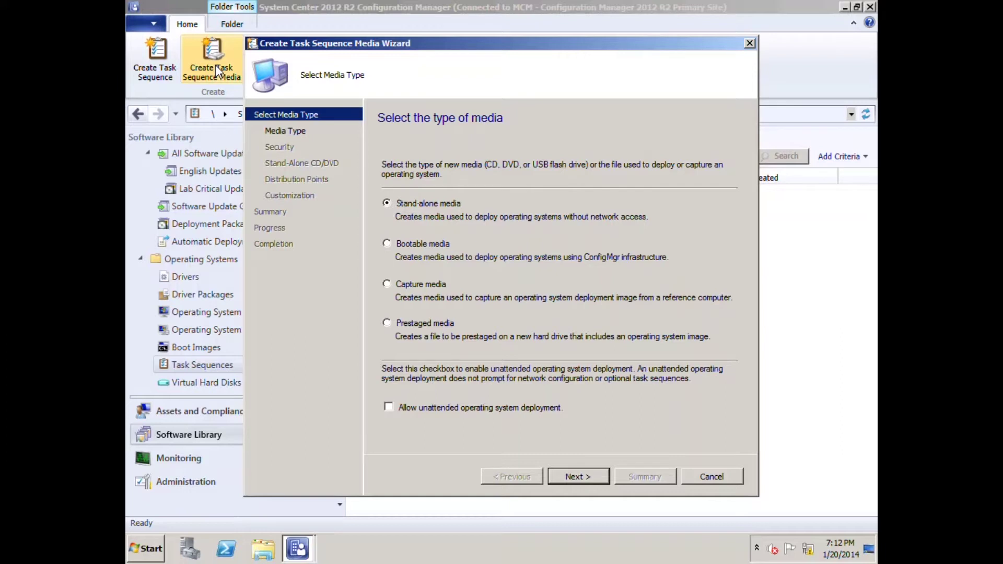
left_click(732, 479)
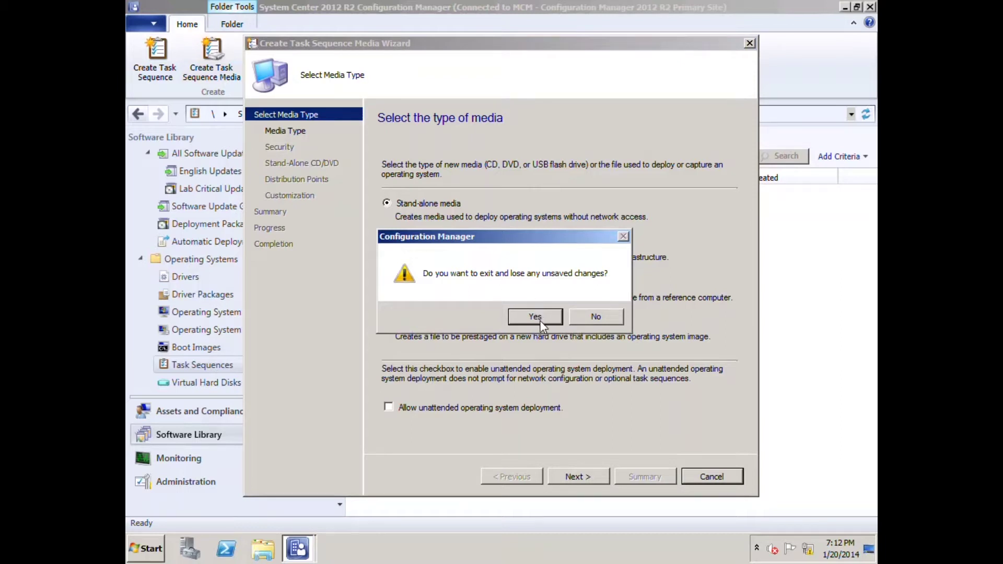
left_click(540, 320)
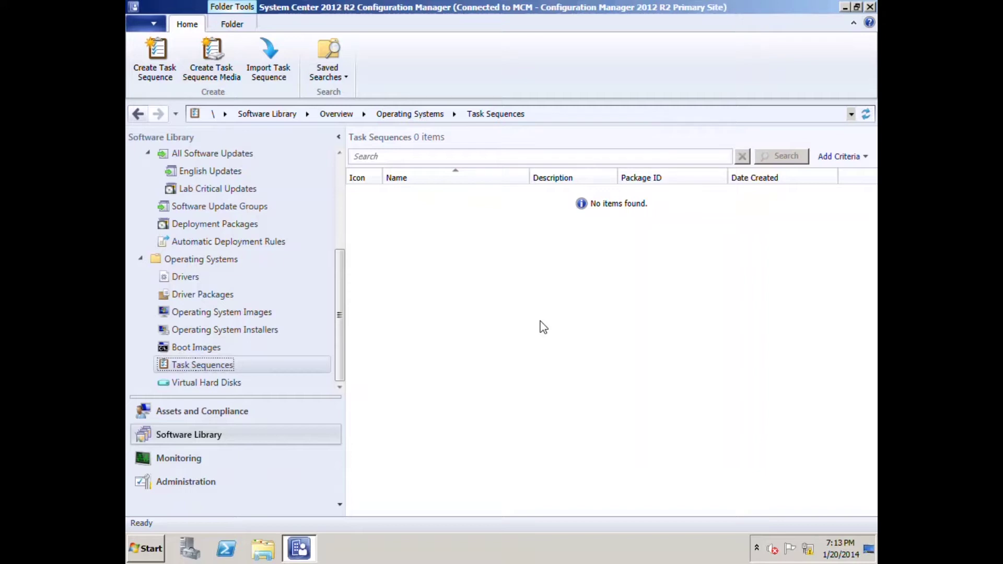
Step: Review the task sequence types offered in the Create Task Sequence Wizard and exit without creating one
left_click(140, 48)
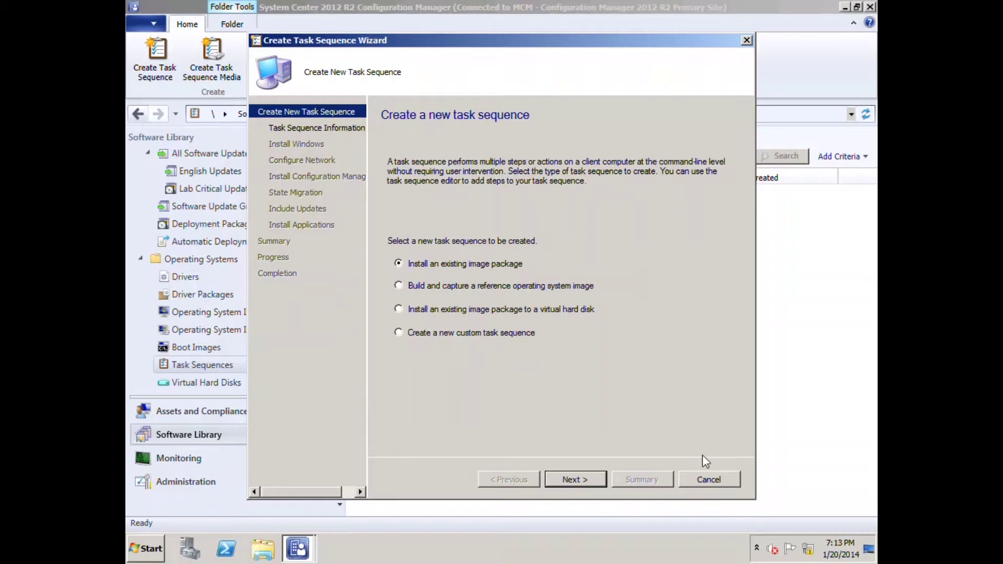
left_click(732, 481)
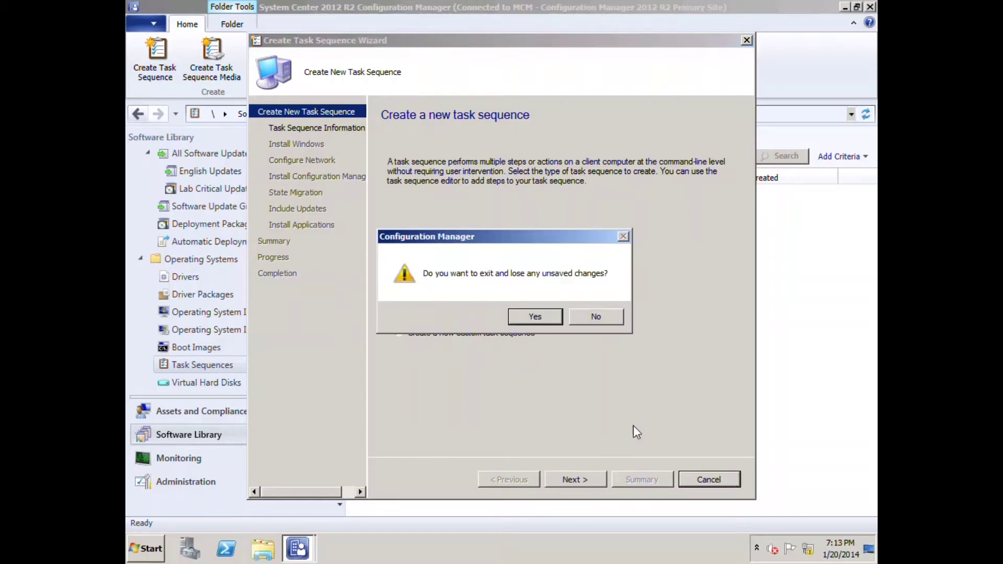
left_click(533, 316)
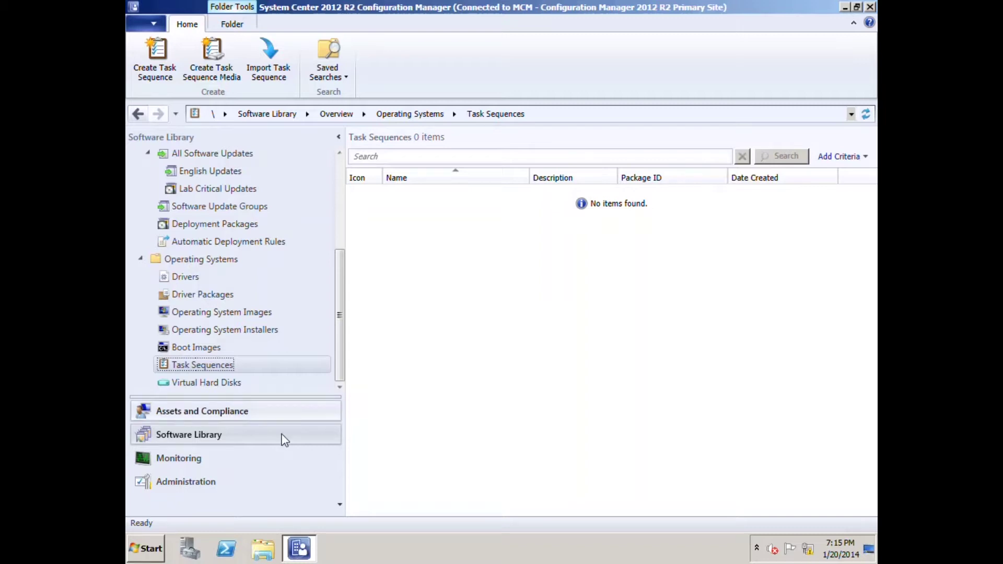
Step: Open the Monitoring workspace and view the Alerts overview and the All Alerts list
left_click(186, 463)
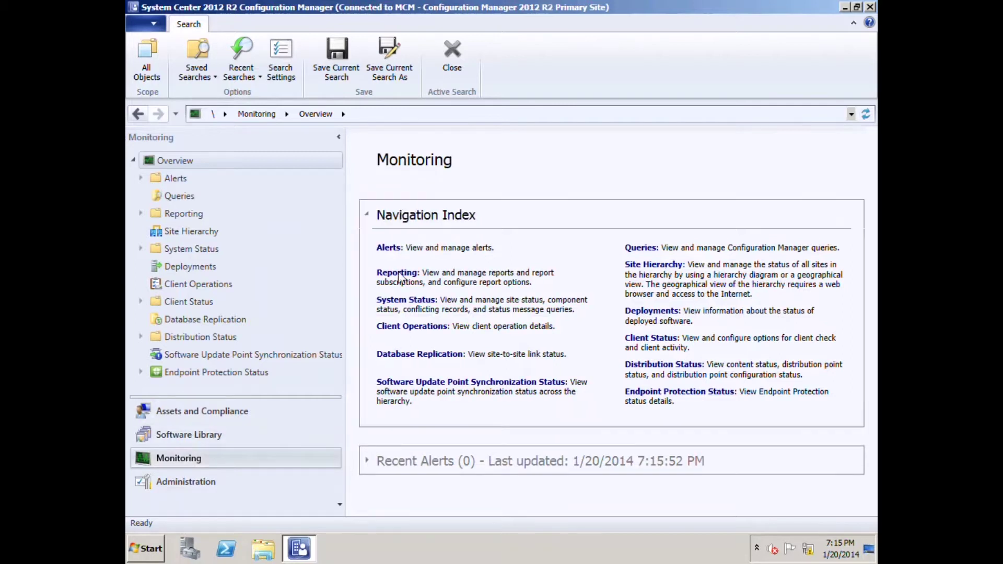
left_click(389, 249)
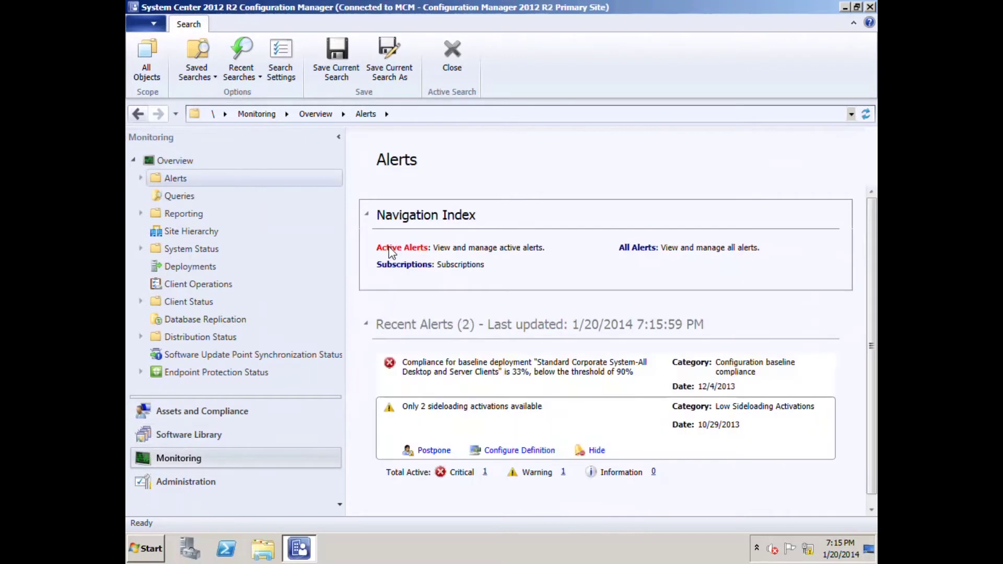
left_click(637, 249)
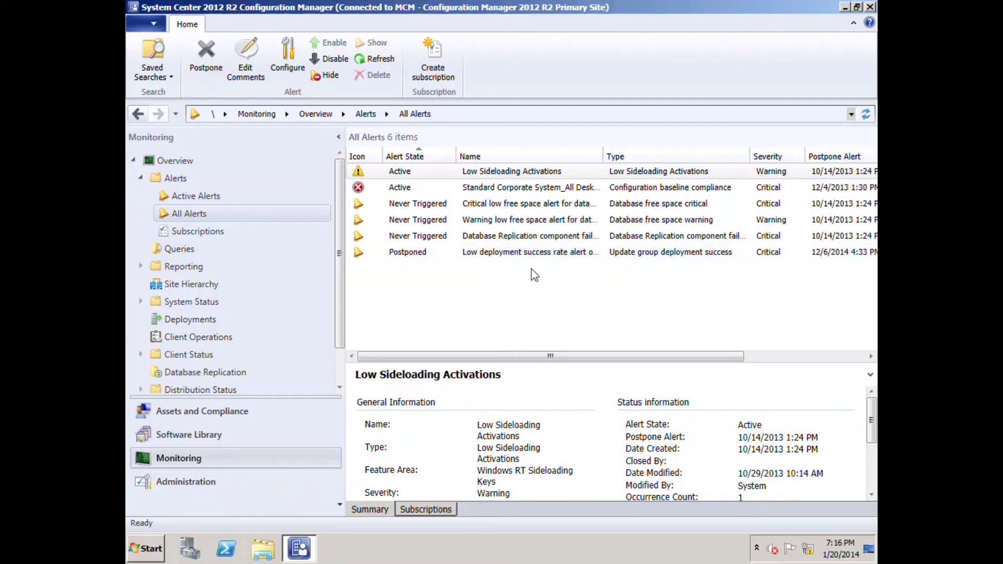
Step: View the Queries list and the Reports list under Reporting, and expand the Client Status node
left_click(179, 249)
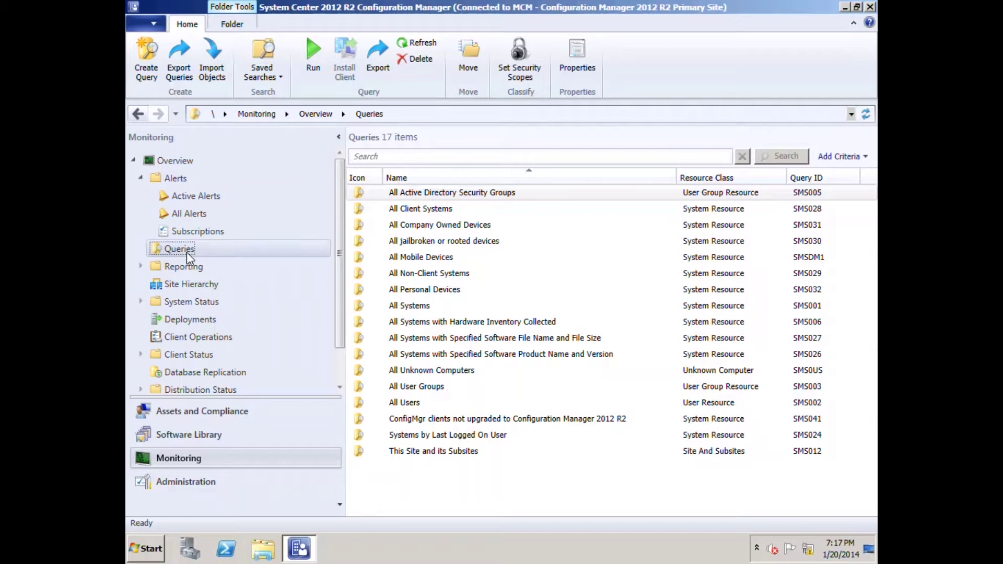
left_click(140, 266)
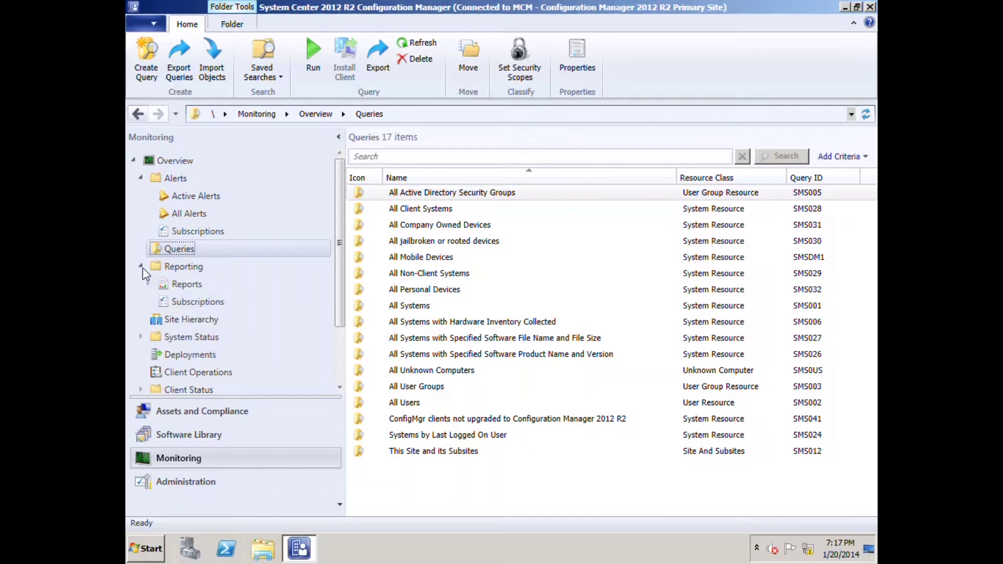
left_click(188, 286)
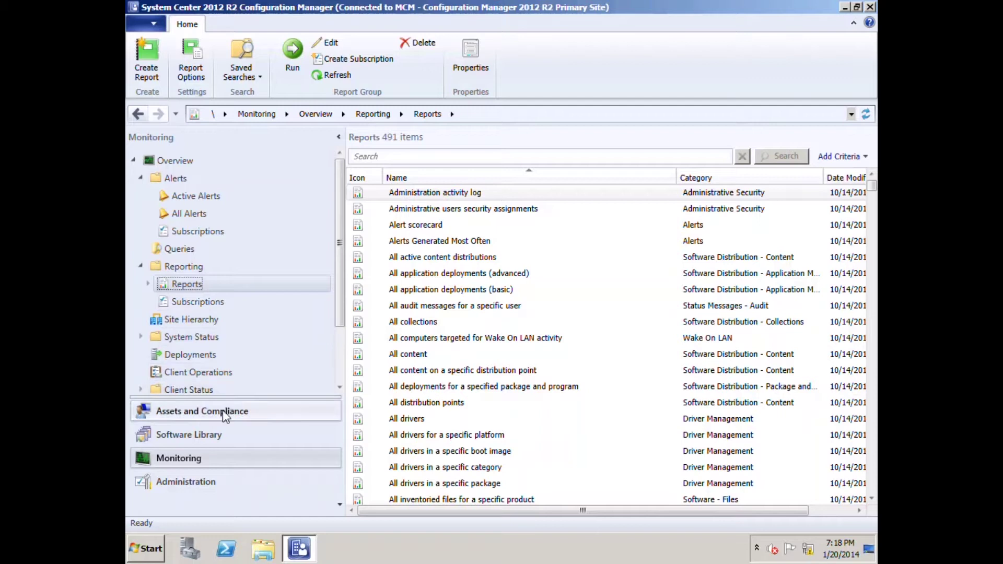
left_click(142, 390)
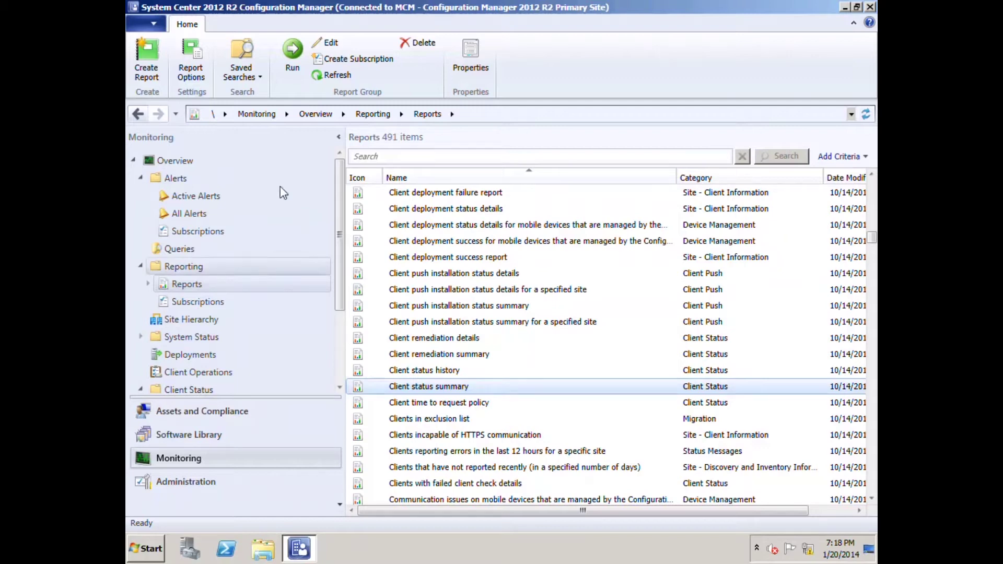
Step: Run the Client status summary report for the Configuration Manager Clients collection, review its results and close it
left_click(291, 57)
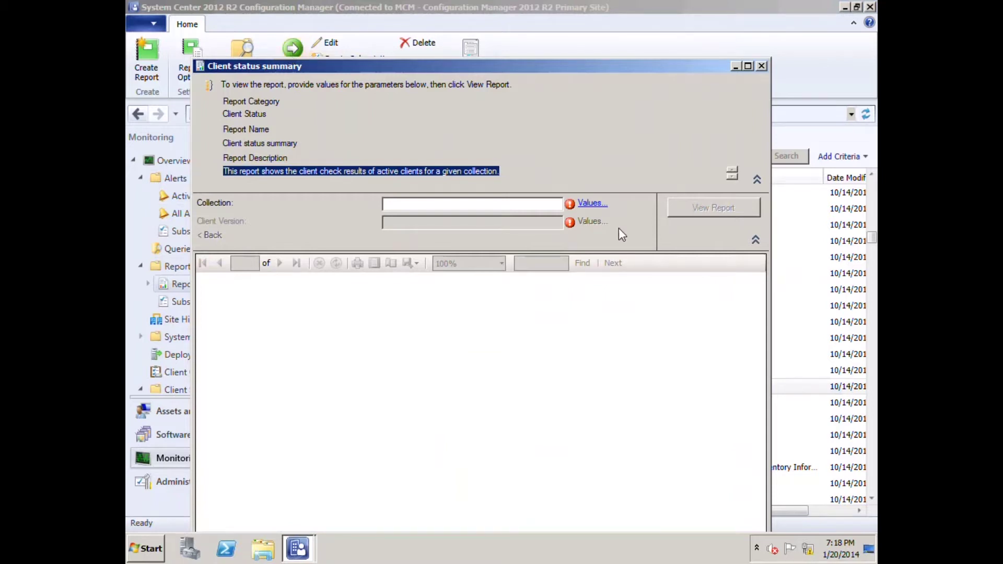
left_click(595, 203)
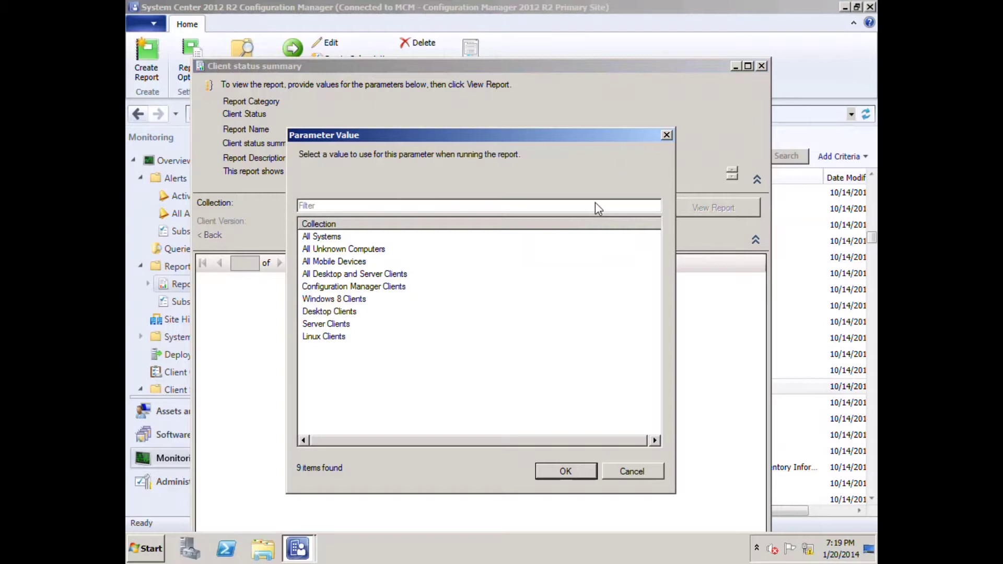
left_click(366, 287)
left_click(562, 474)
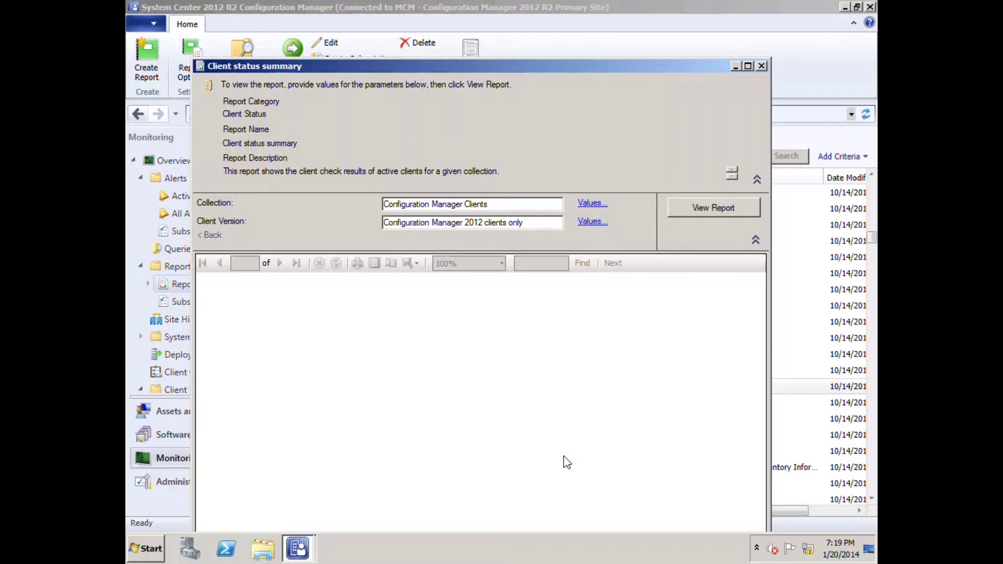
left_click(714, 213)
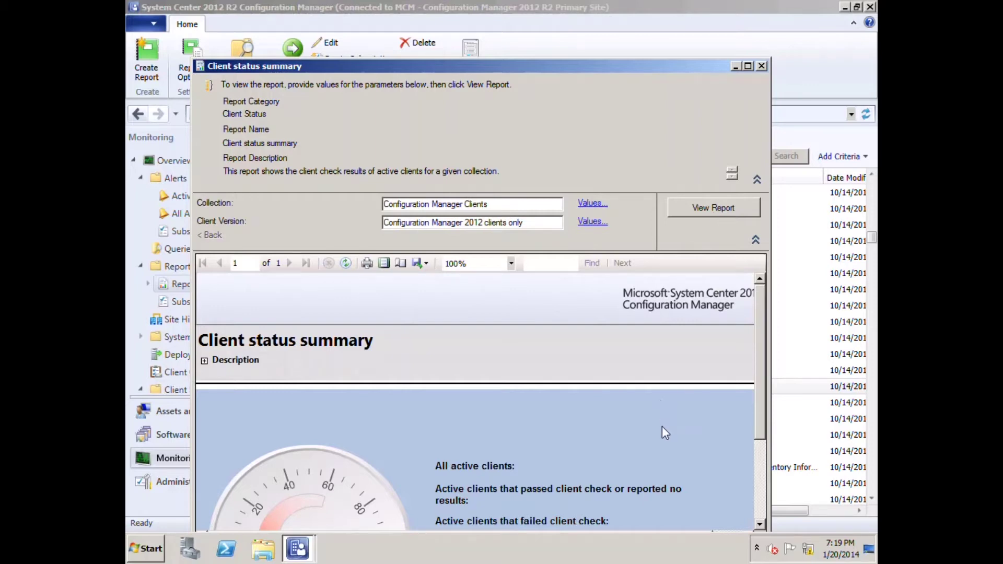
left_click_drag(765, 389, 763, 452)
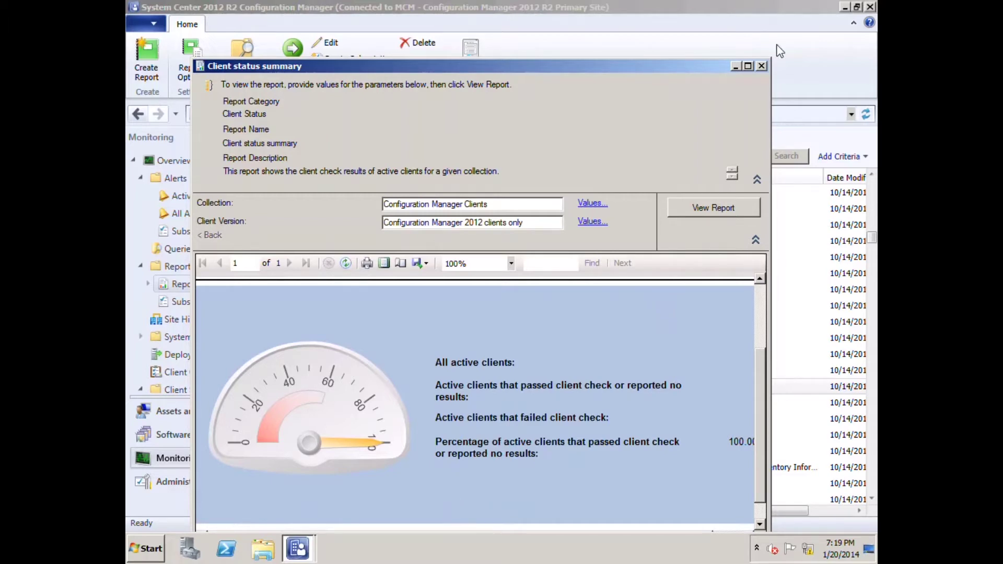
left_click(763, 65)
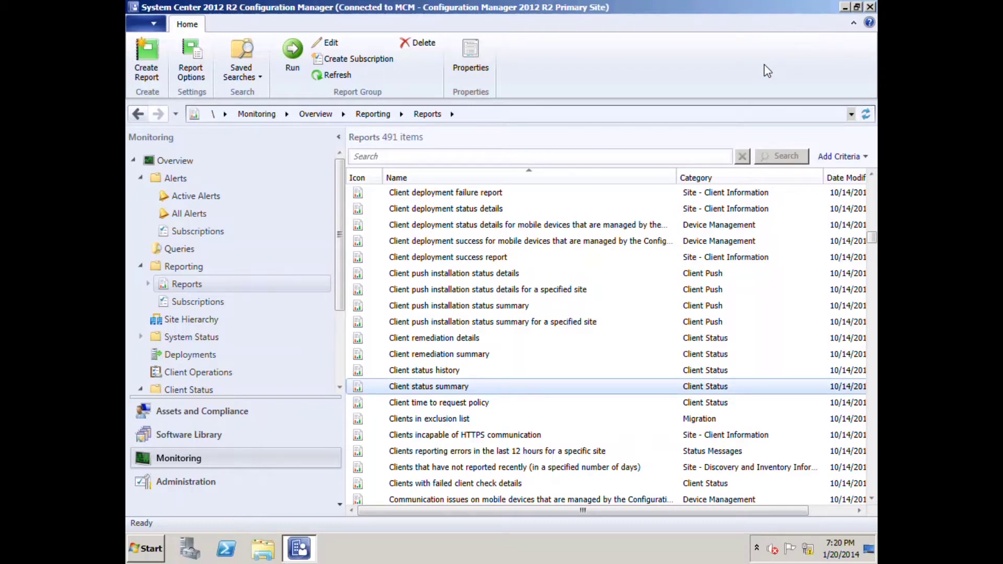
Step: View the Site Hierarchy diagram, and open the status of the CCM Tools deployment from Deployments
left_click(182, 319)
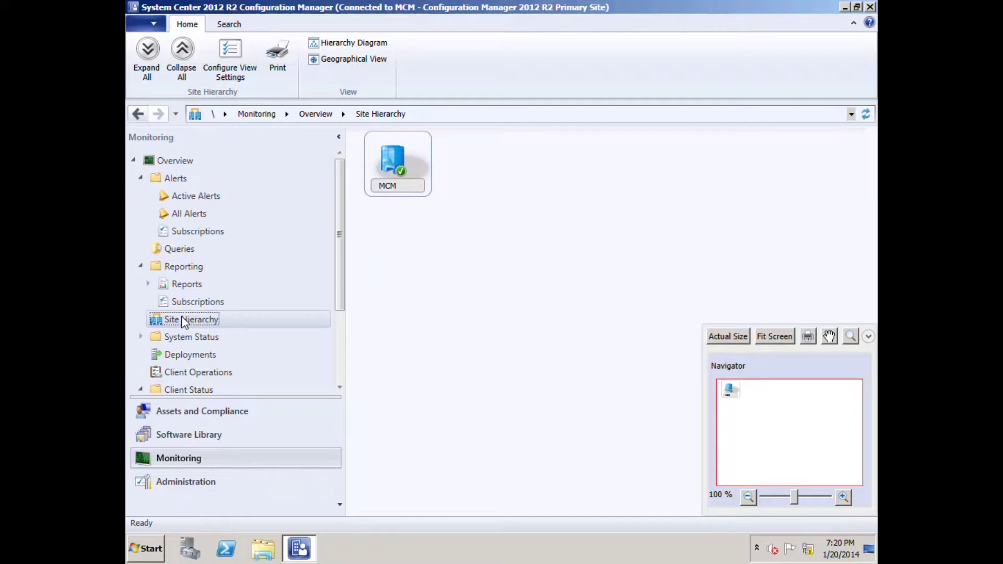
left_click(181, 354)
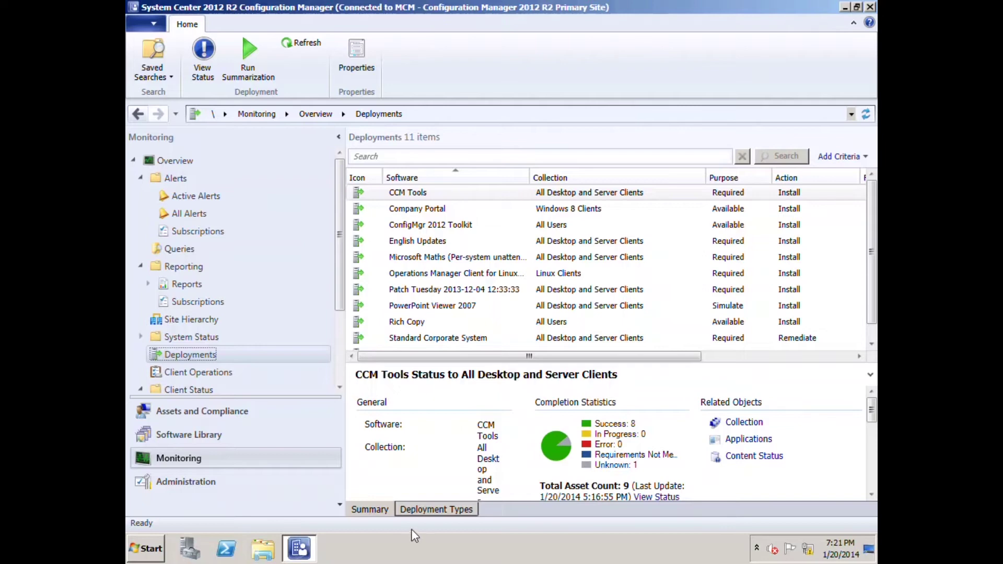
left_click(422, 195)
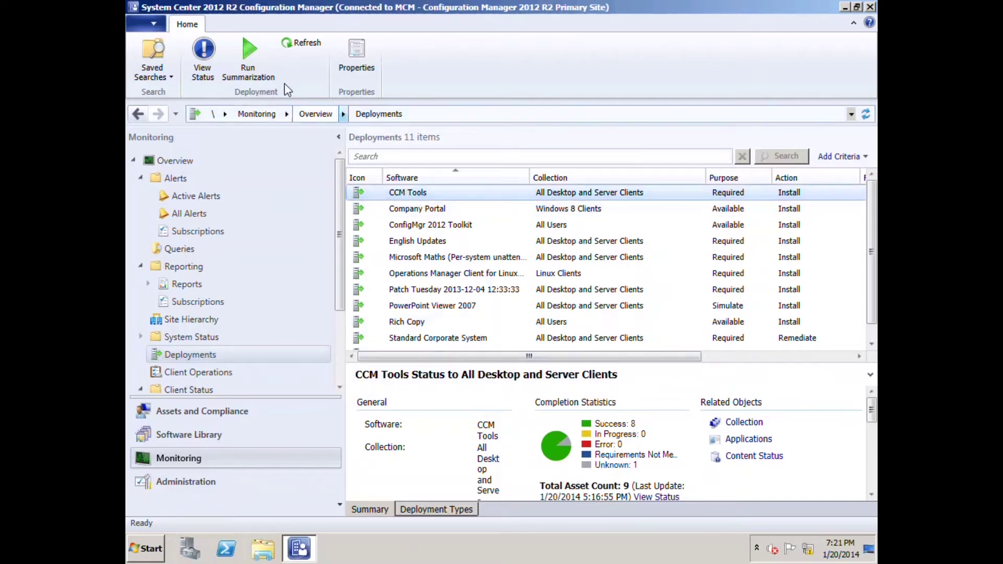
left_click(205, 61)
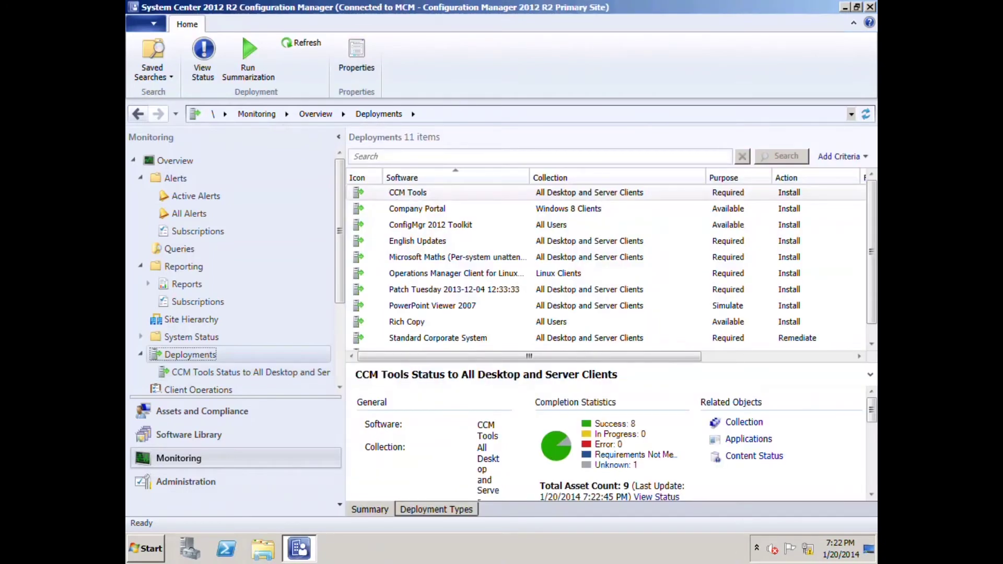
Step: Open the deployment status of PowerPoint Viewer 2007 for the All Desktop and Server Clients collection
left_click(447, 310)
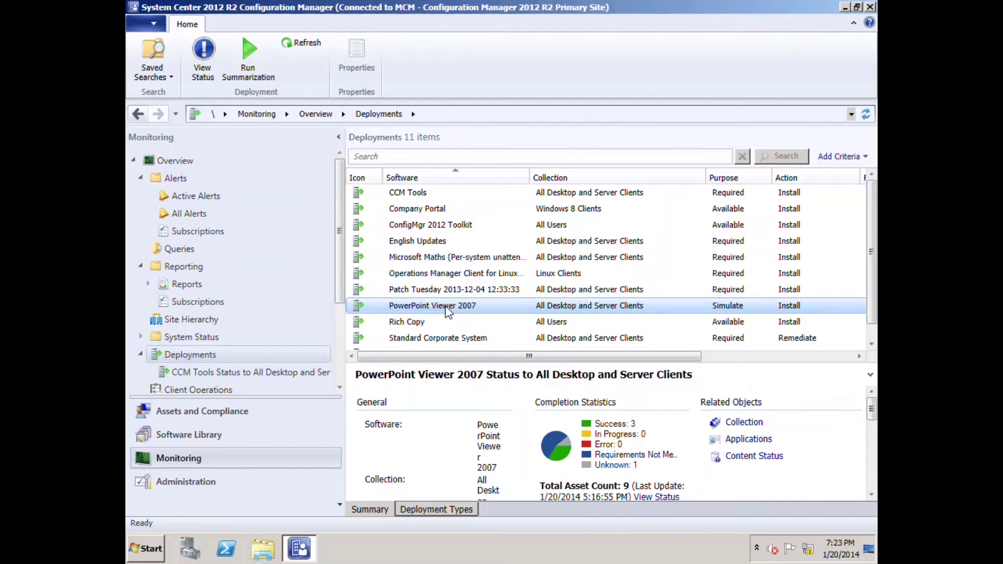
double_click(448, 309)
double_click(447, 306)
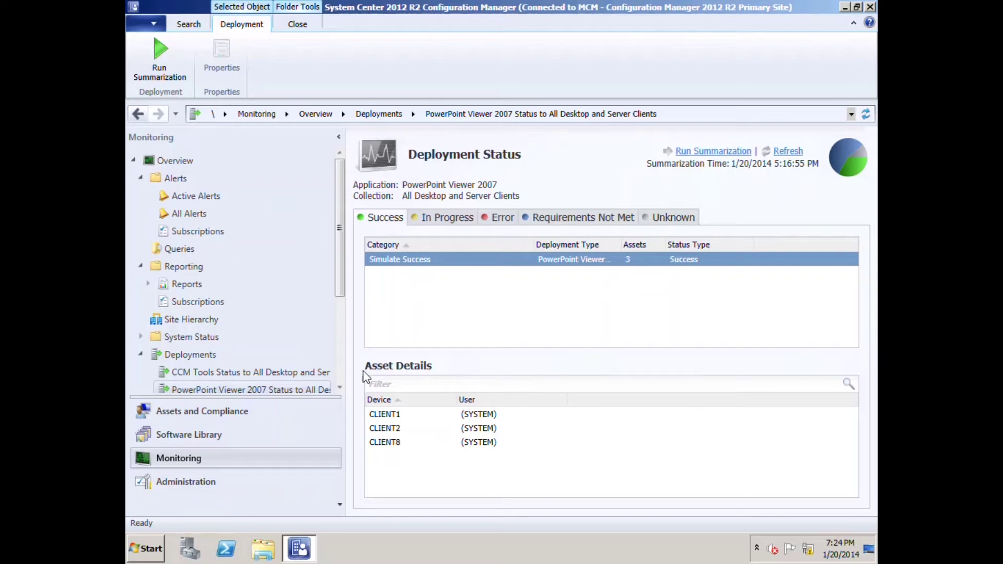
Step: View the Client Status overview and the Database Replication node in Monitoring
scroll(209, 334, "down", 2)
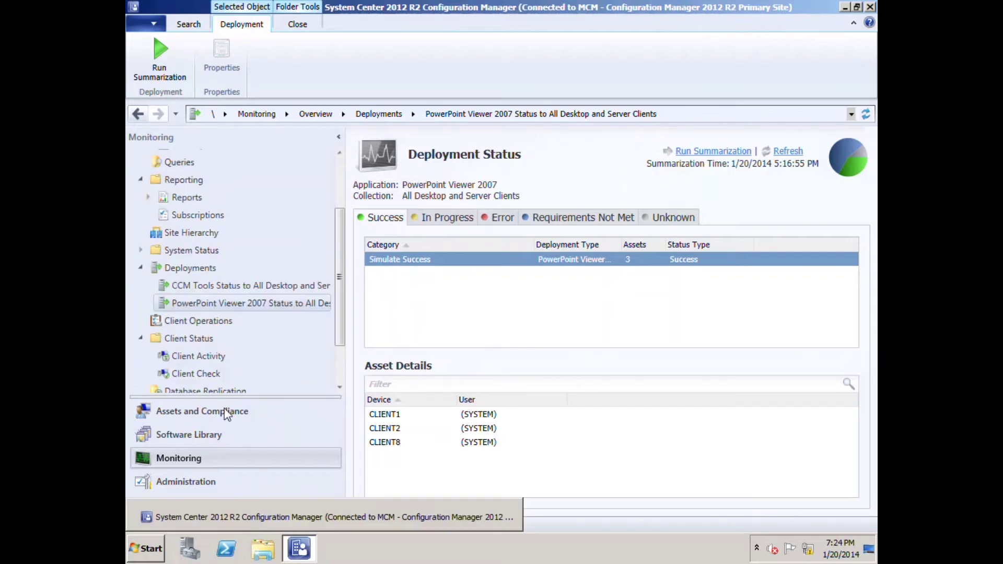
left_click(185, 340)
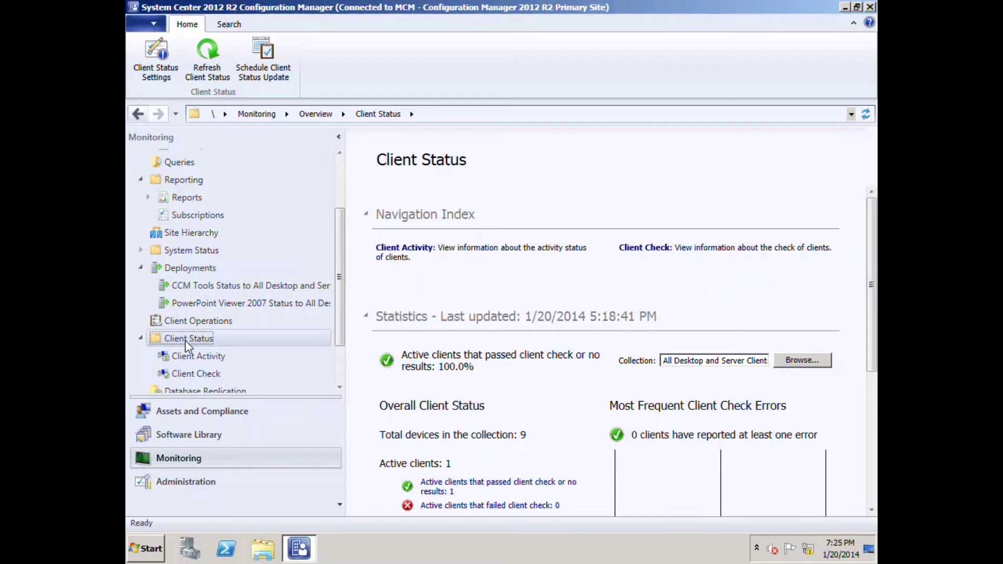
left_click(221, 391)
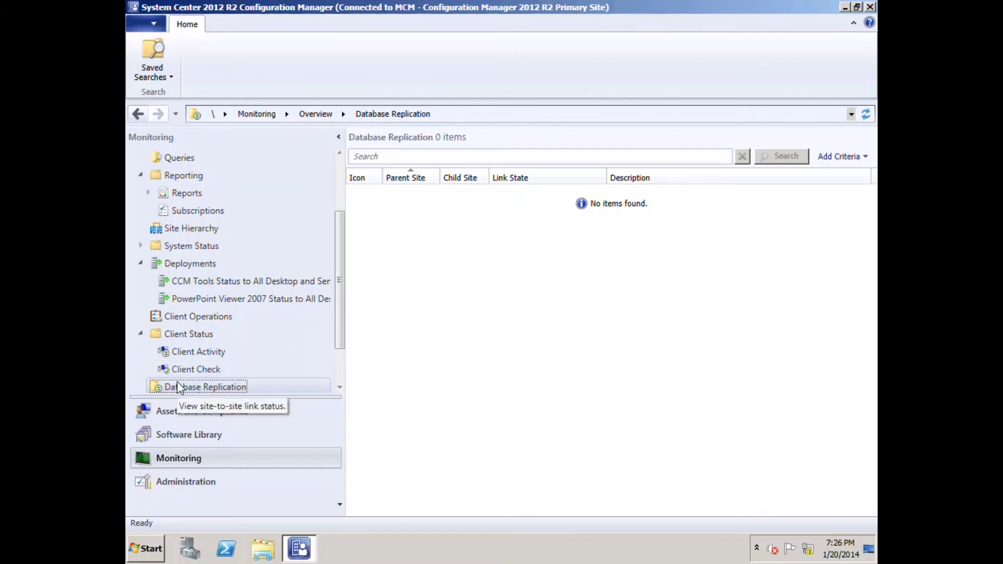
Step: Expand Distribution Status and view the Content Status list
scroll(219, 352, "down", 1)
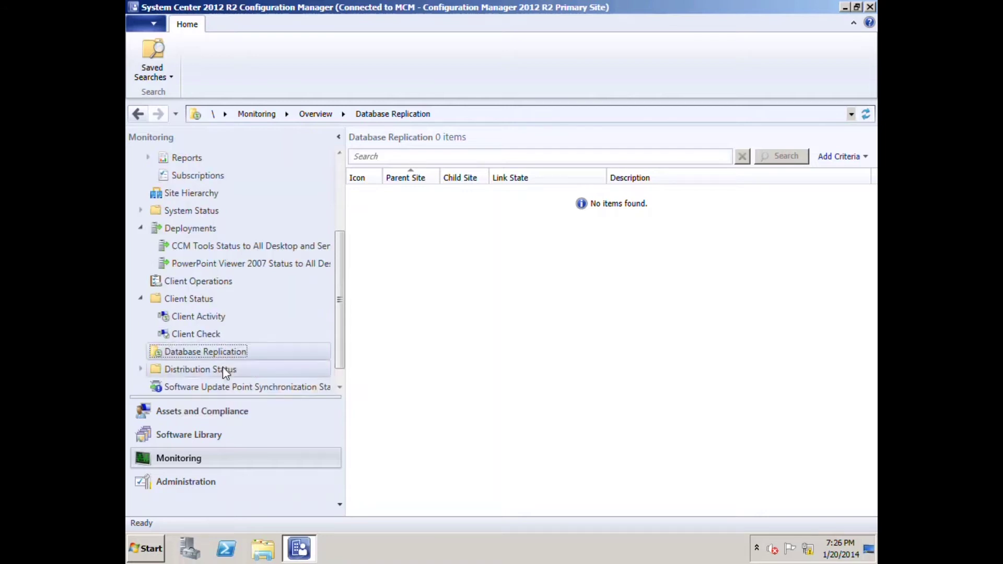
left_click(140, 369)
left_click(189, 387)
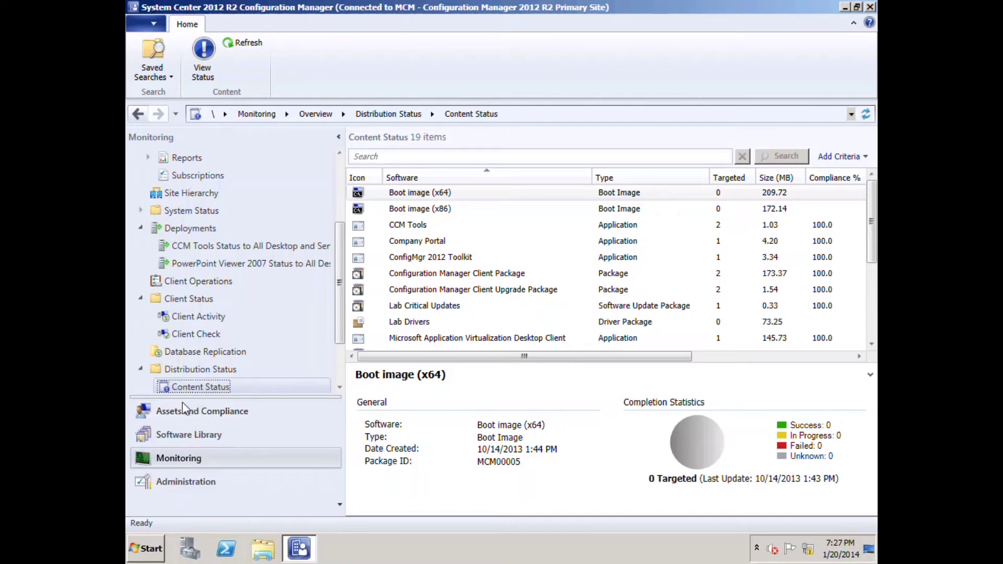
Step: View Software Update Point Synchronization Status and the System Center 2012 R2 Endpoint Protection Status
scroll(227, 366, "down", 2)
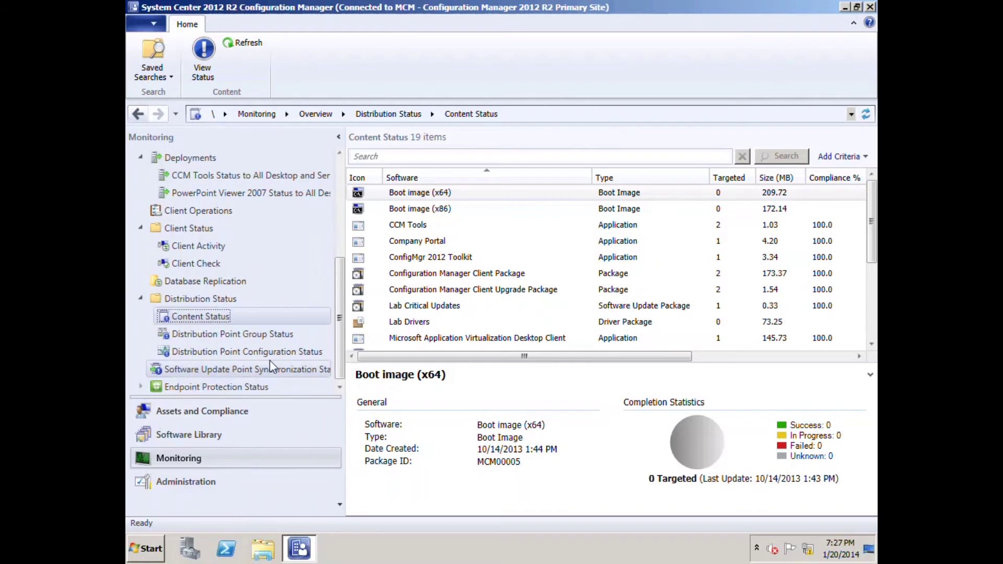
left_click(224, 370)
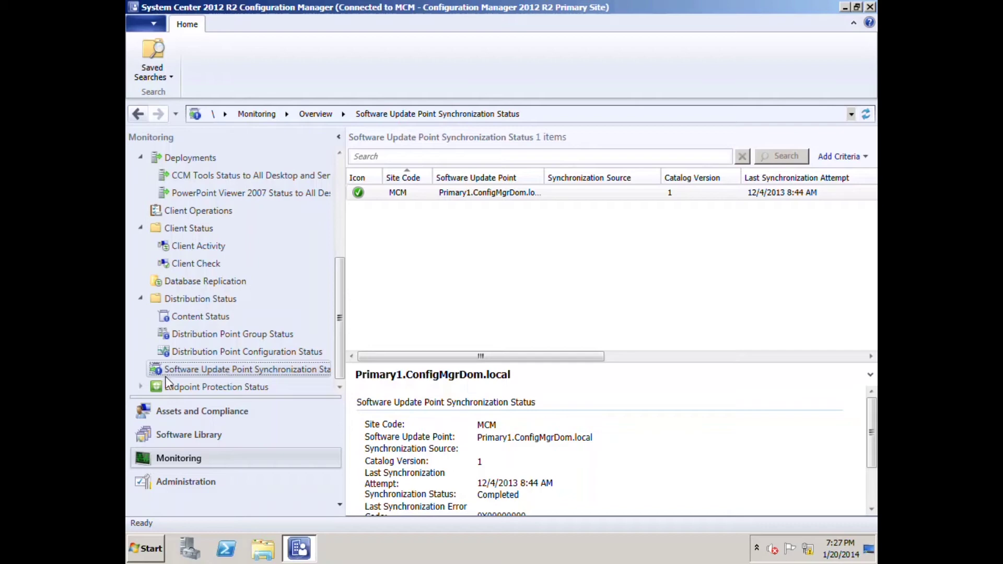
scroll(193, 387, "down", 1)
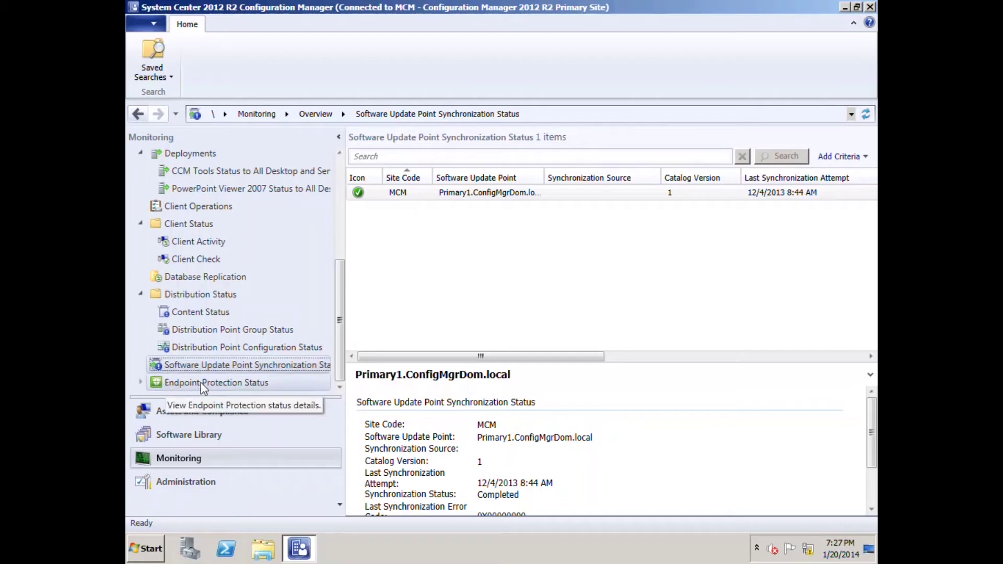
left_click(141, 382)
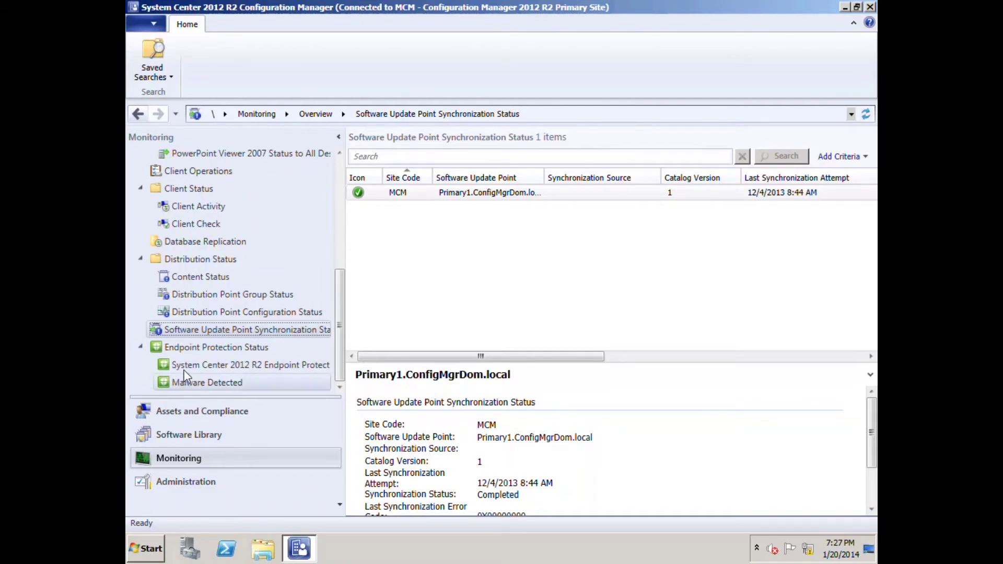
left_click(238, 366)
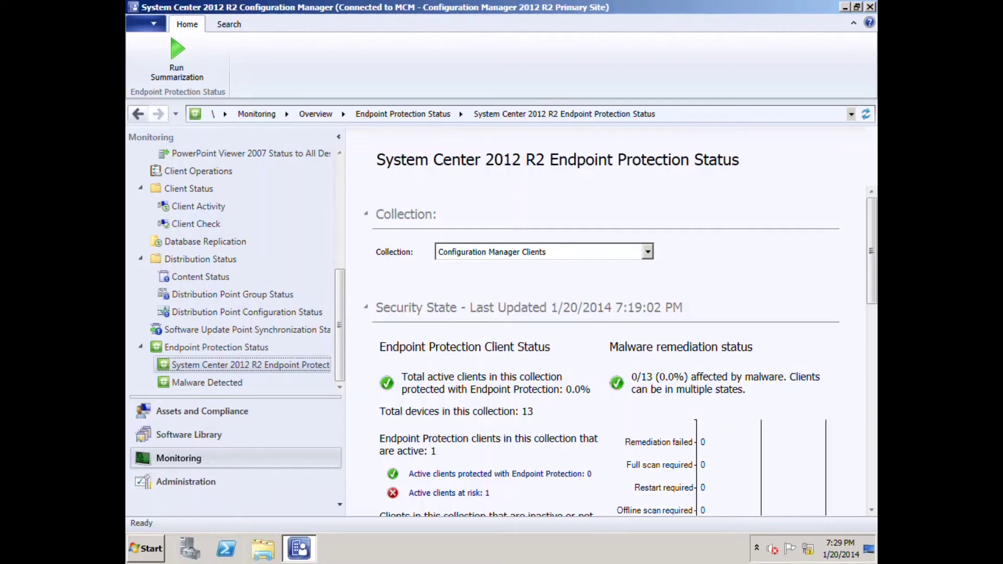
Step: In Assets and Compliance, view the primary devices assigned to user5 from the Users list, leaving them unedited
left_click(244, 417)
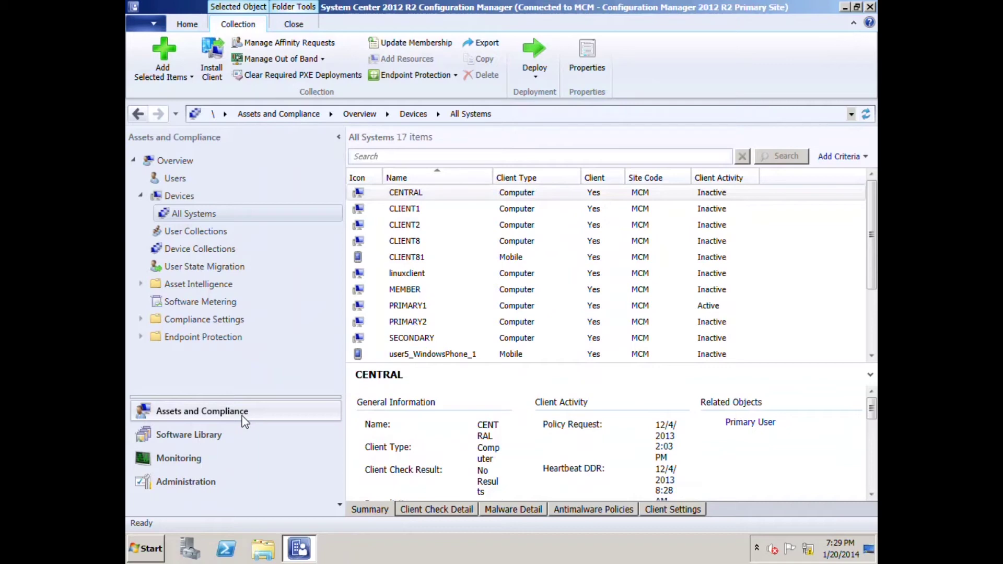
left_click(172, 177)
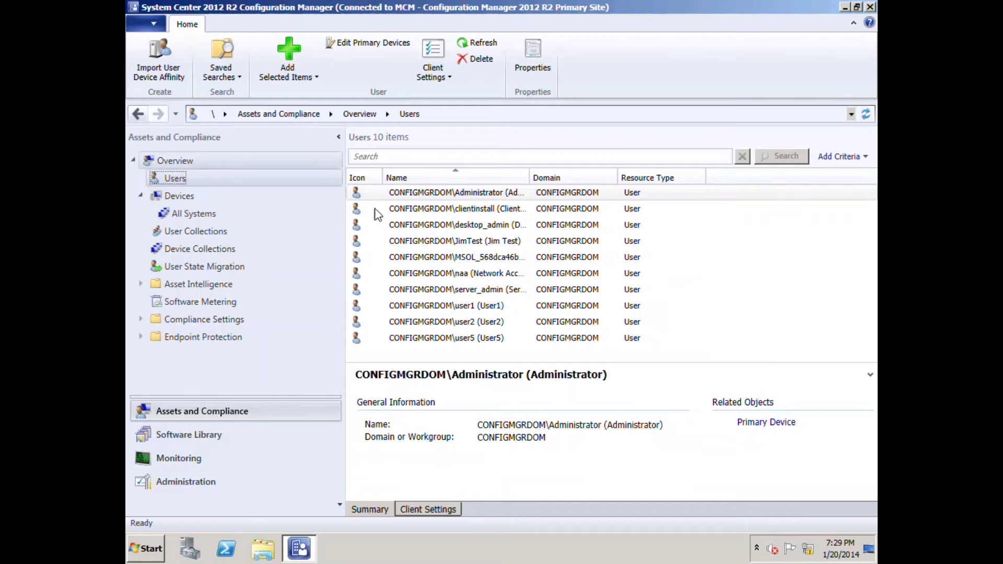
left_click(461, 340)
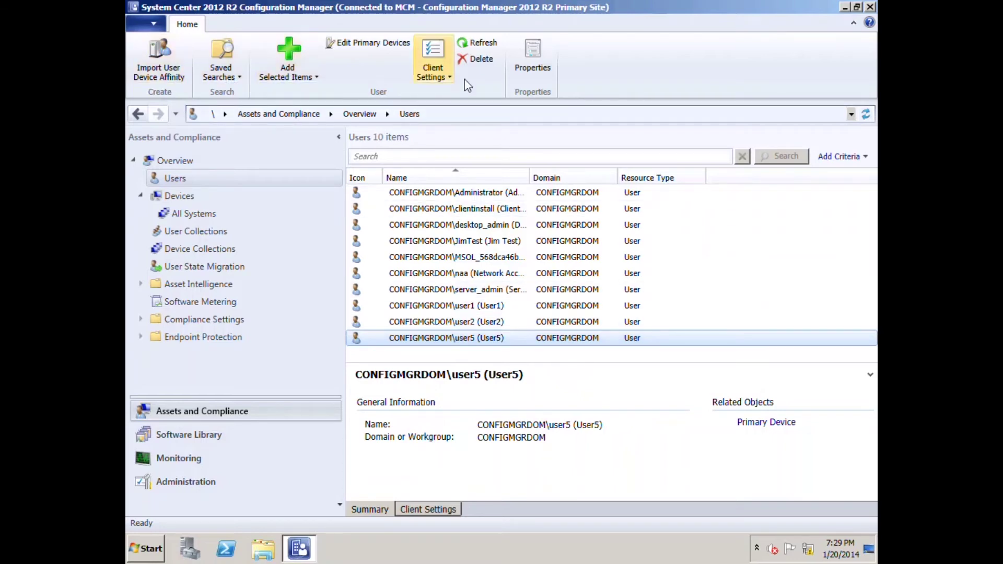
right_click(442, 340)
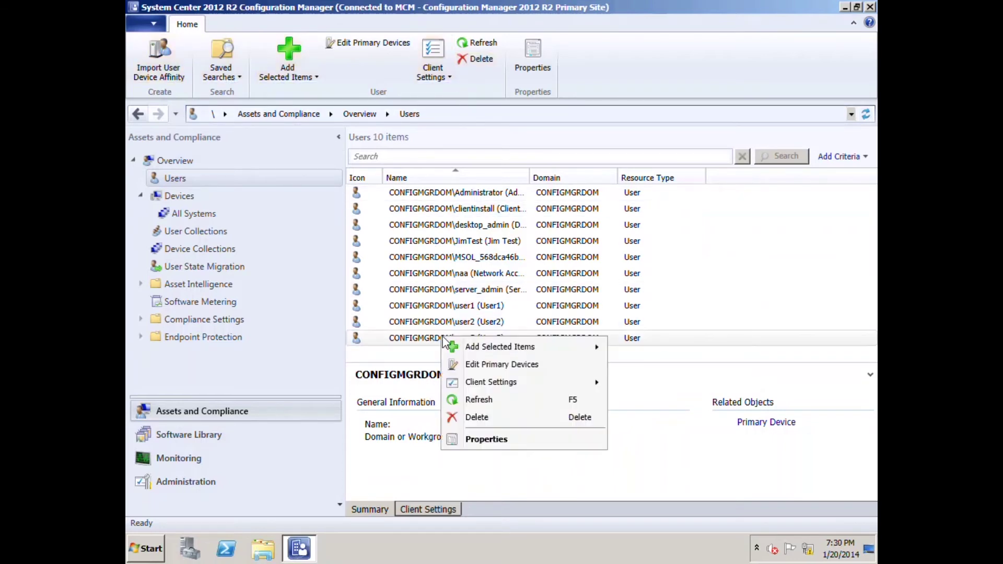
left_click(479, 372)
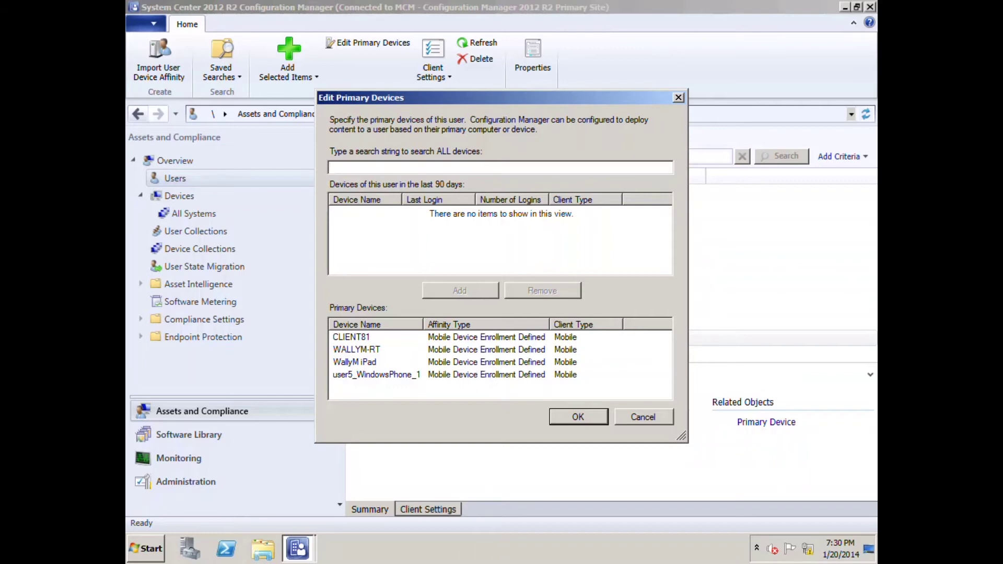
left_click(657, 410)
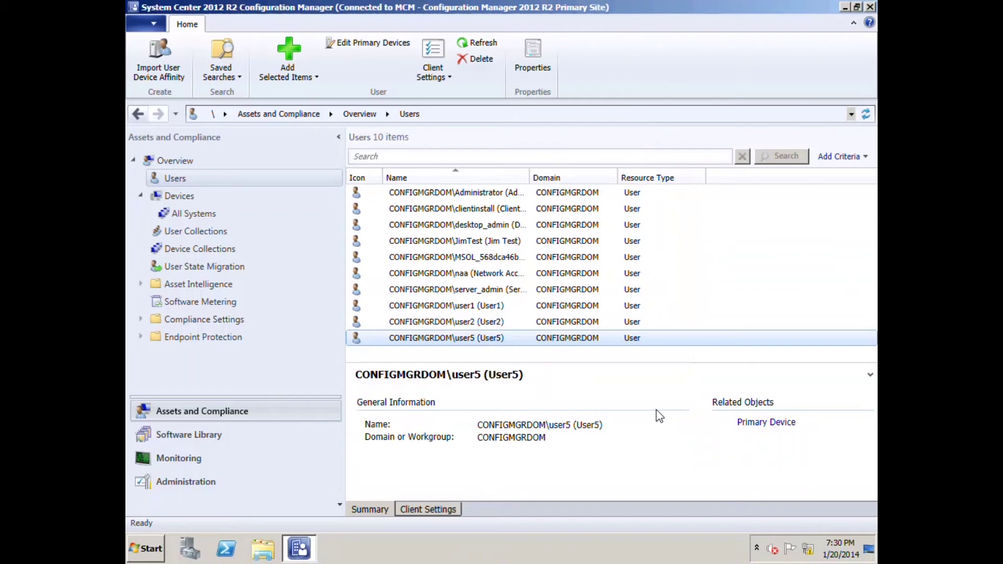
Step: View the User Collections, Devices and Device Collections lists
left_click(196, 234)
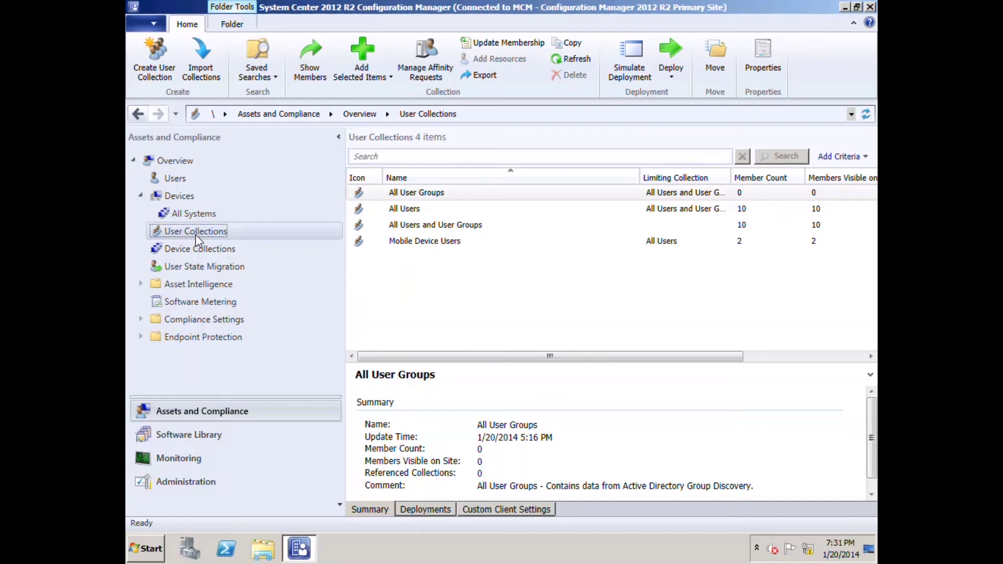
left_click(178, 197)
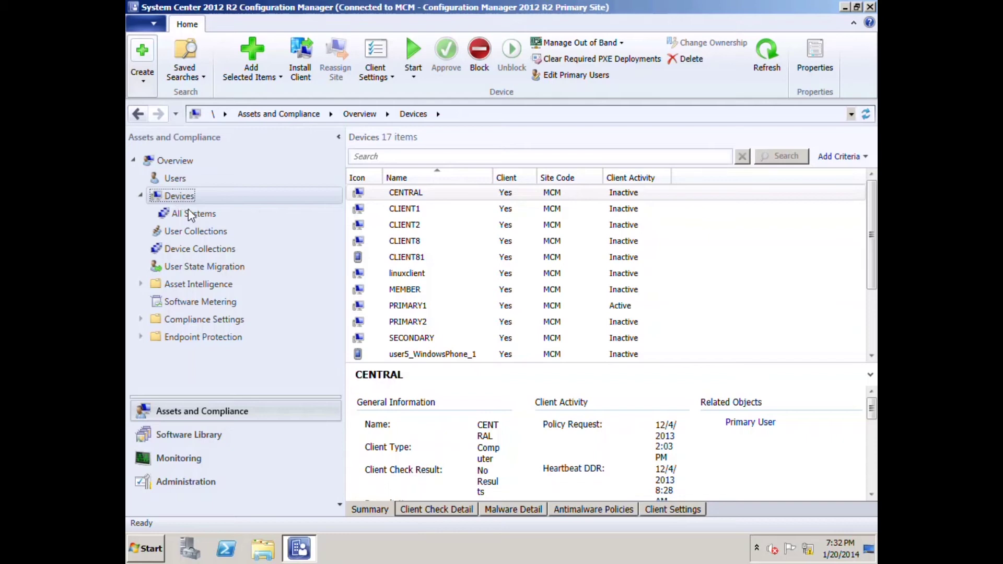
left_click(209, 252)
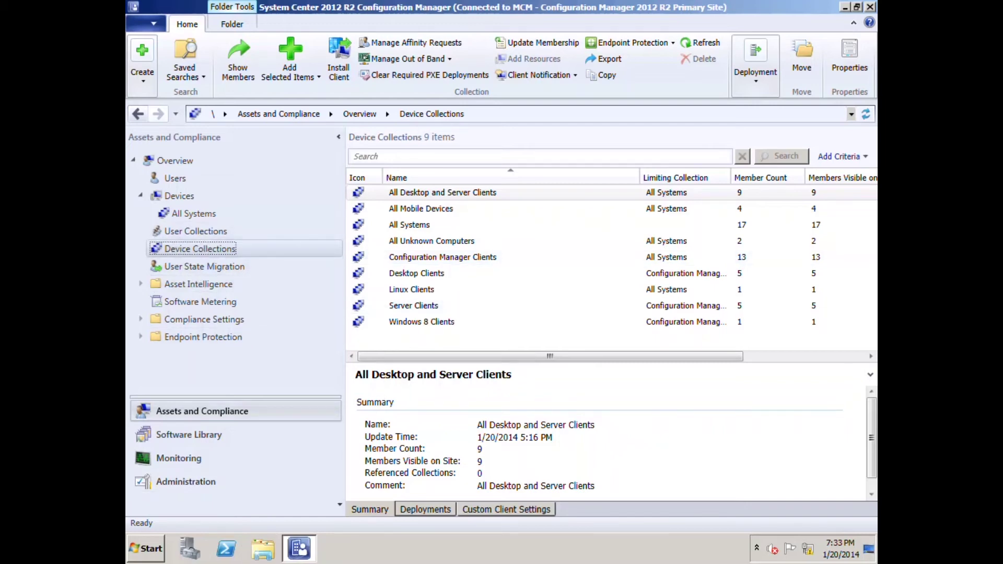
Step: Show the members of the Configuration Manager Clients device collection
left_click(446, 257)
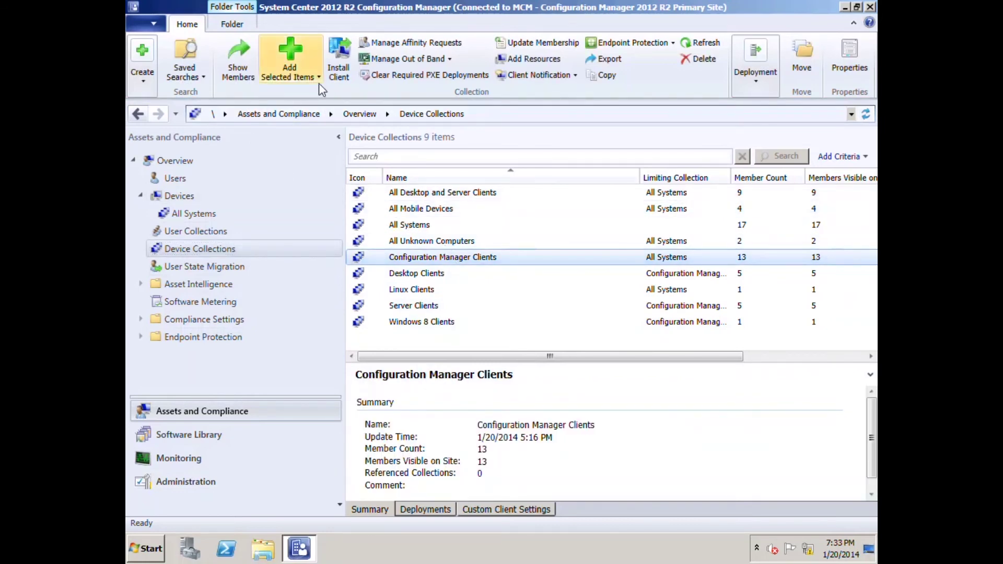
right_click(464, 258)
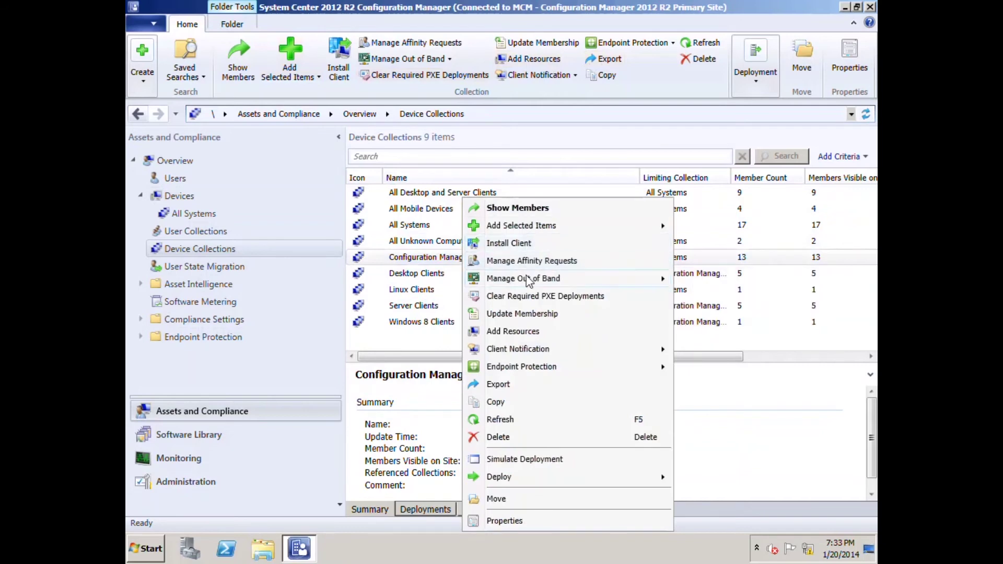
left_click(528, 209)
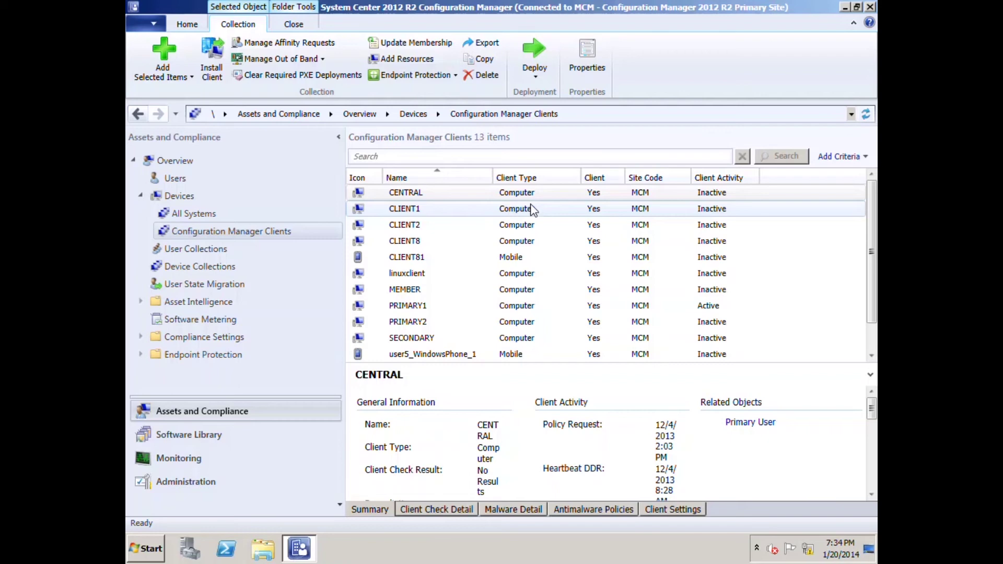
Step: Review the commands available for the CENTRAL device and its Summary, Client Check Detail and Client Settings details
right_click(465, 194)
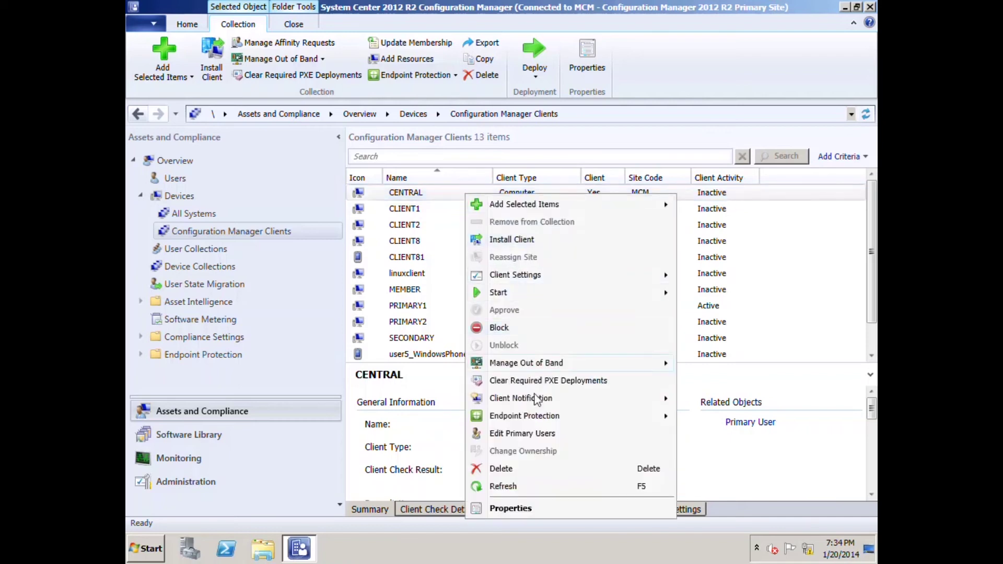
left_click(432, 510)
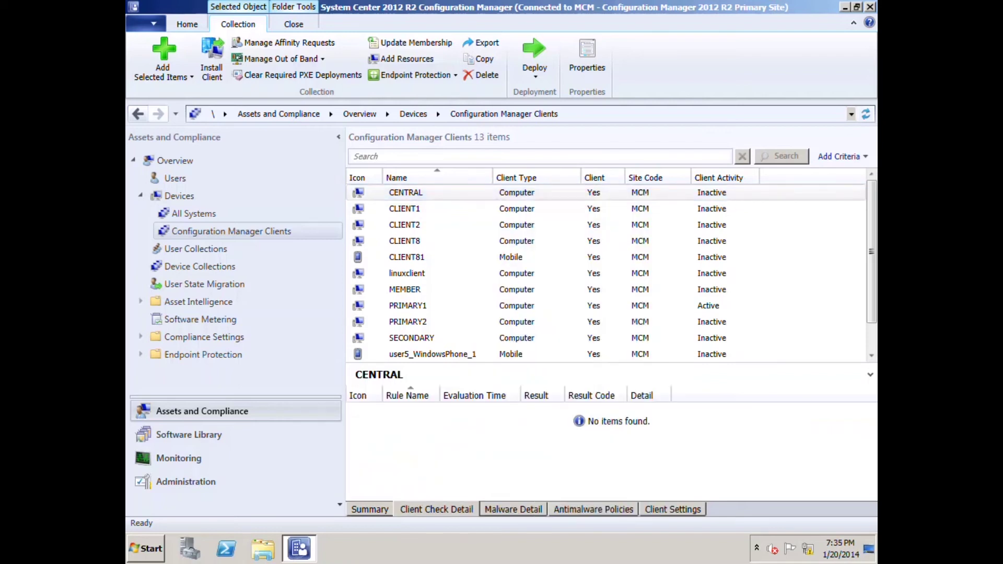
left_click(381, 511)
left_click(438, 511)
left_click(697, 513)
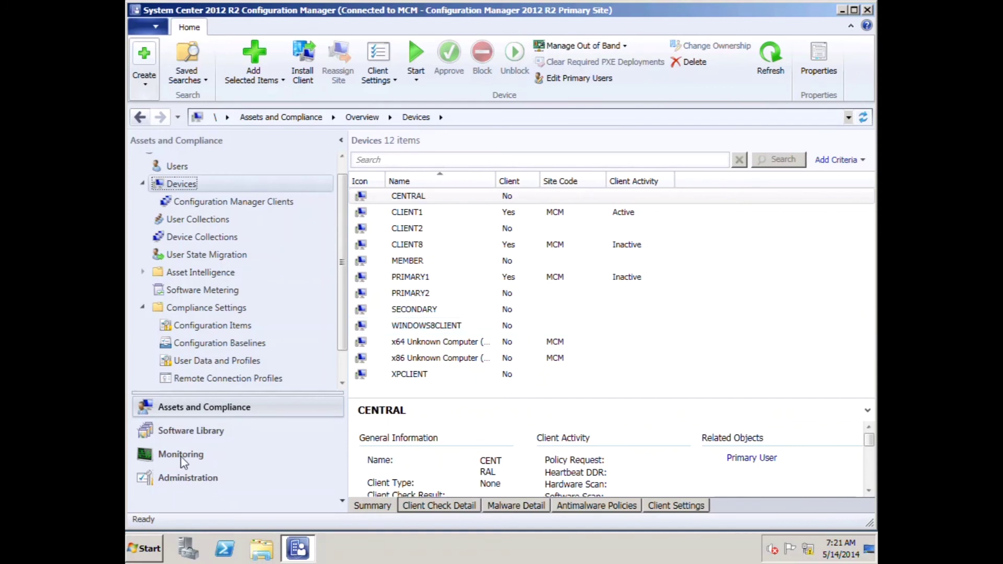
Step: View the Asset Intelligence overview and the Software Metering rules list
left_click(216, 275)
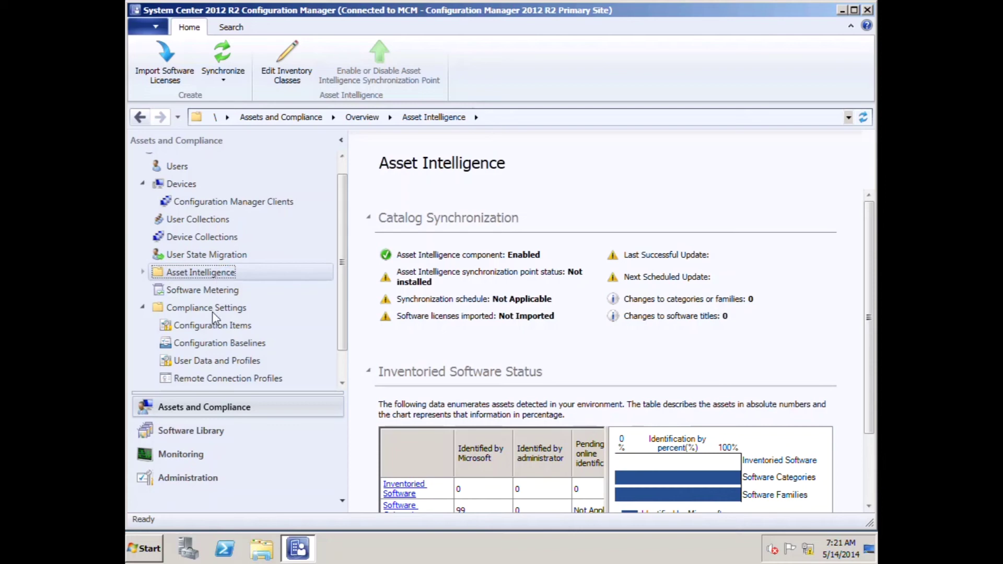
left_click(187, 294)
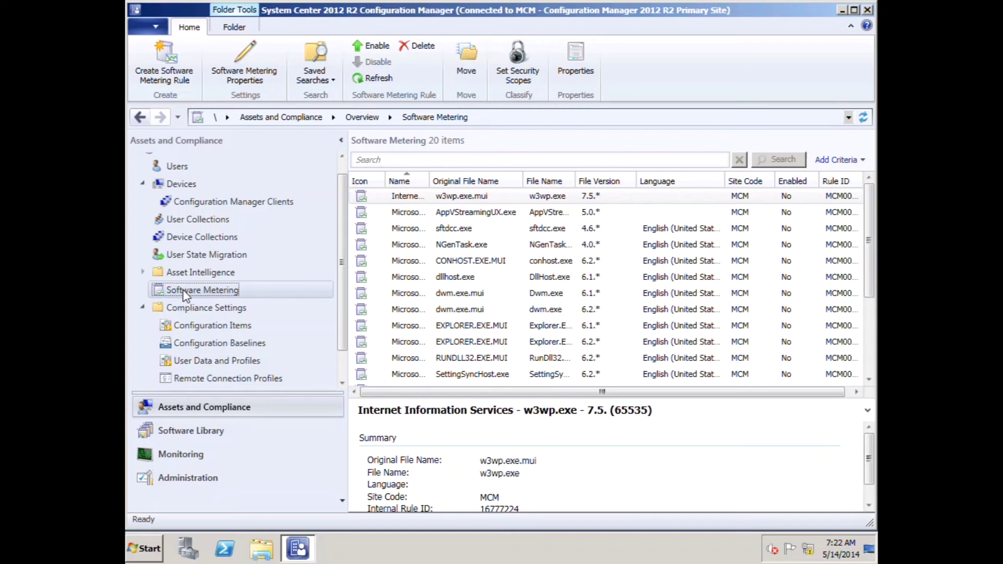
Step: Review Configuration Items and Configuration Baselines under Compliance Settings, including the commands available for baselines
left_click(202, 313)
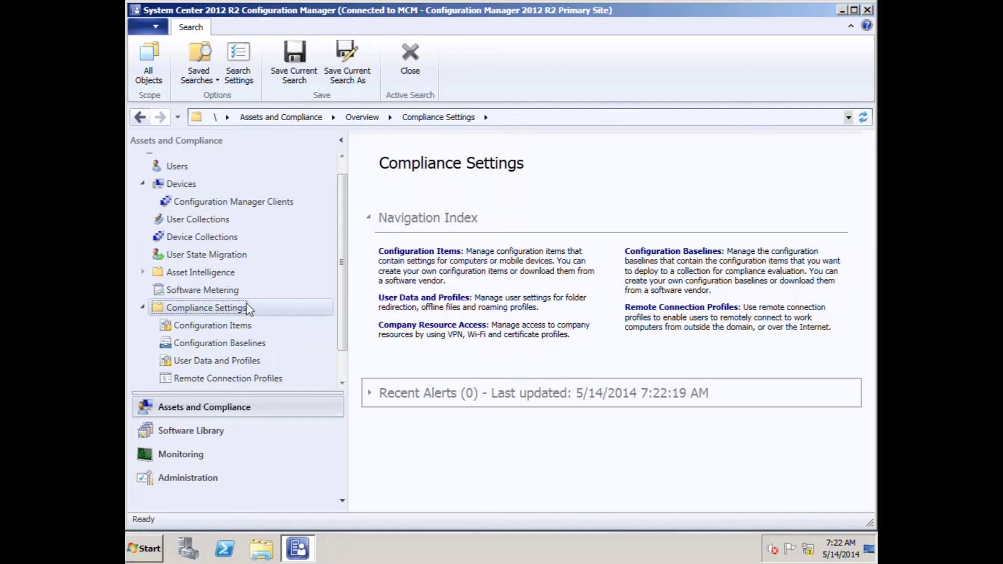
left_click(682, 251)
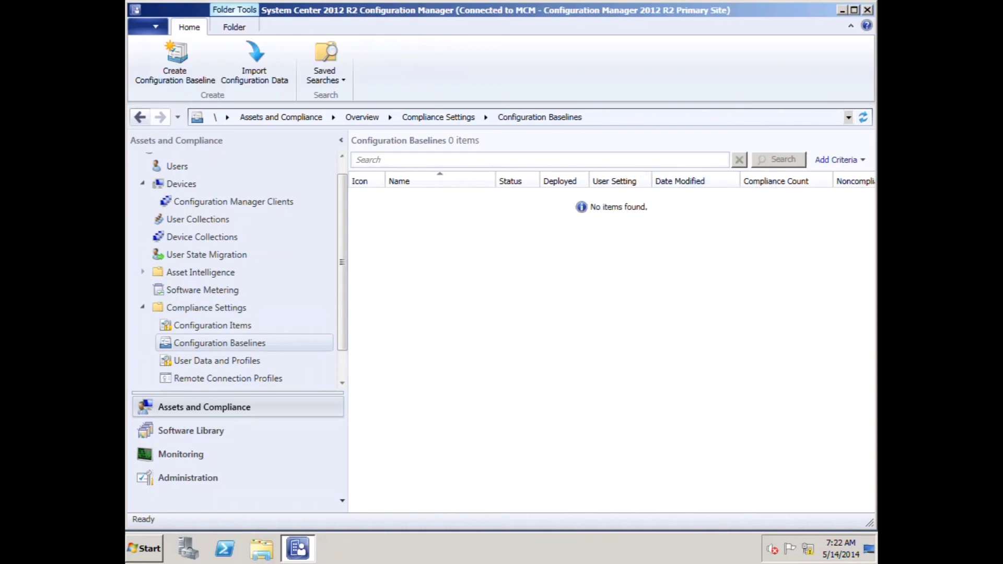
left_click(212, 325)
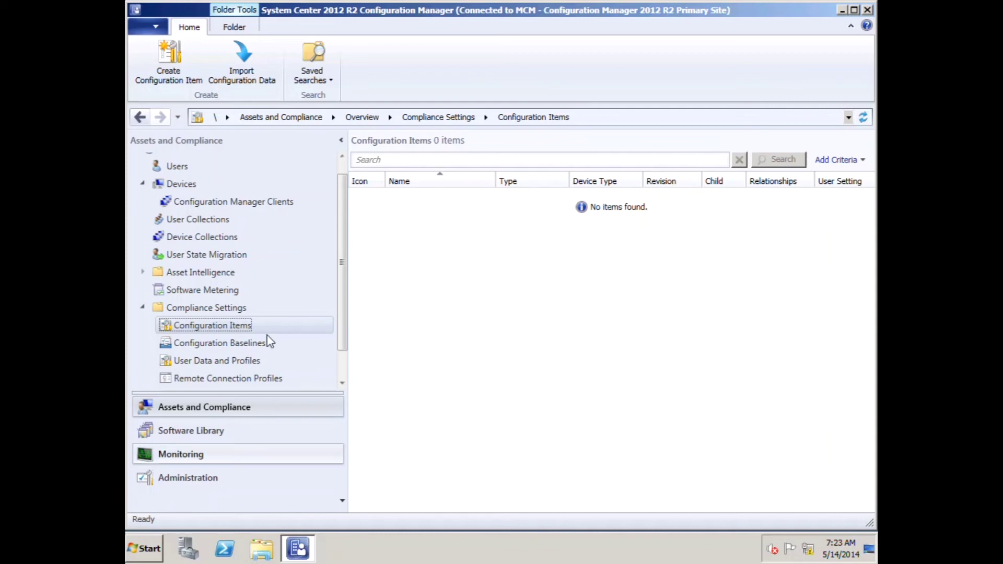
left_click(256, 343)
left_click(244, 325)
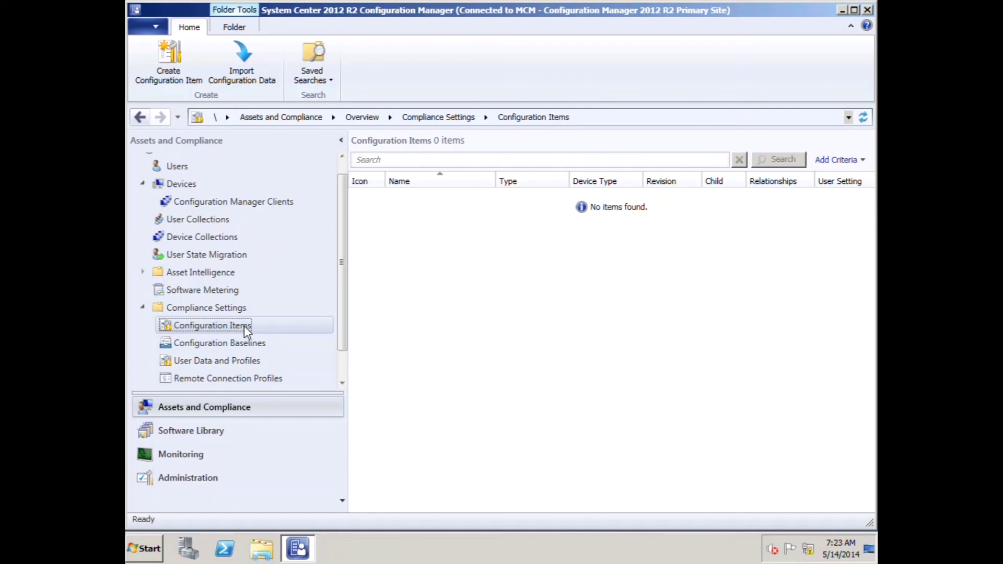
left_click(258, 348)
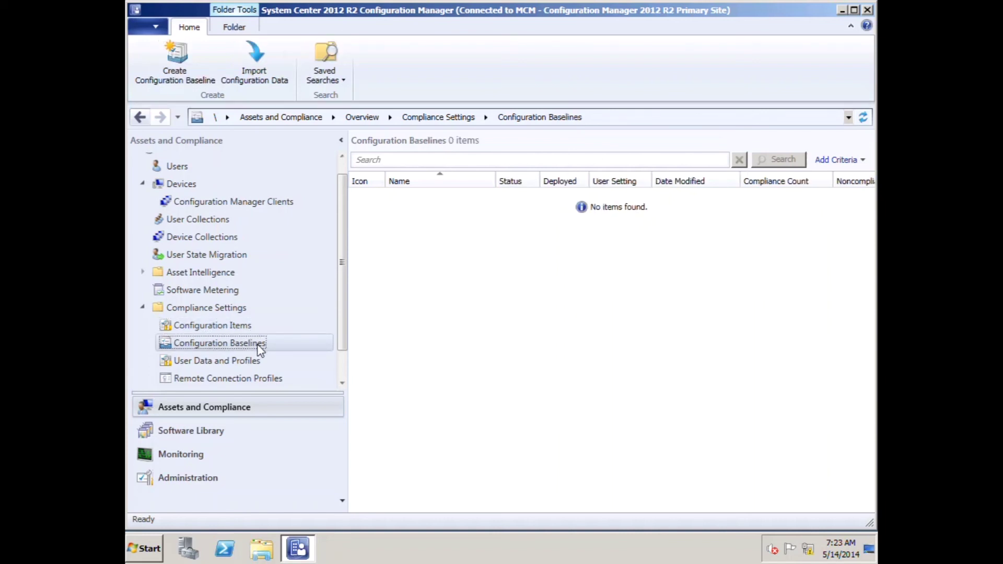
right_click(260, 350)
right_click(227, 343)
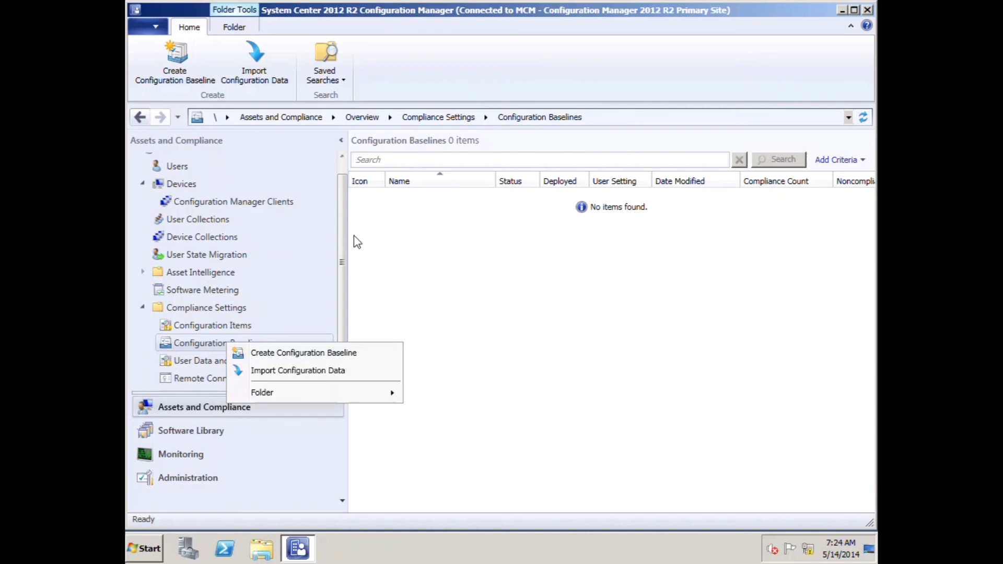
Step: Expand Company Resource Access and view the VPN Profiles and Wi-Fi Profiles lists
left_click_drag(344, 254, 331, 408)
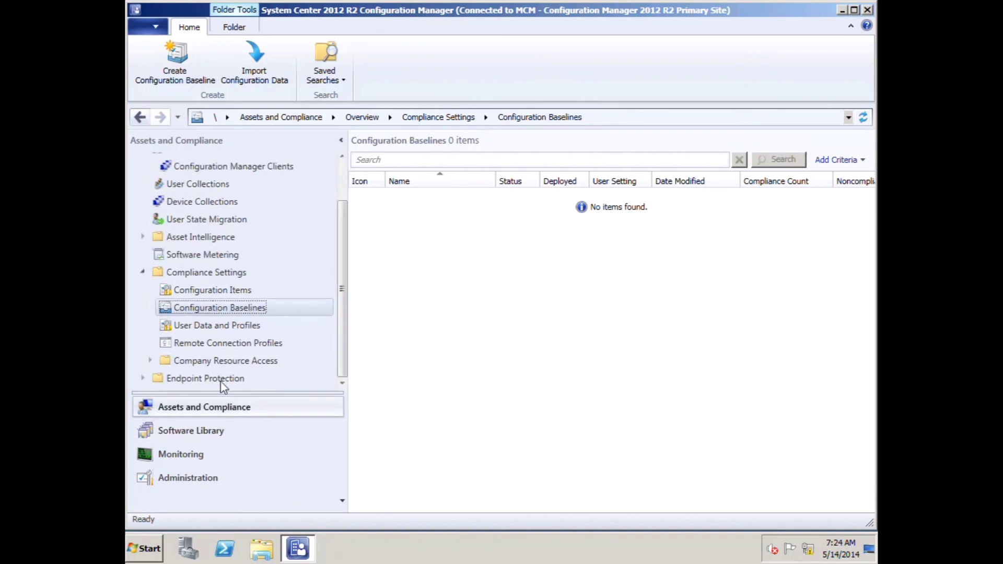
left_click(150, 360)
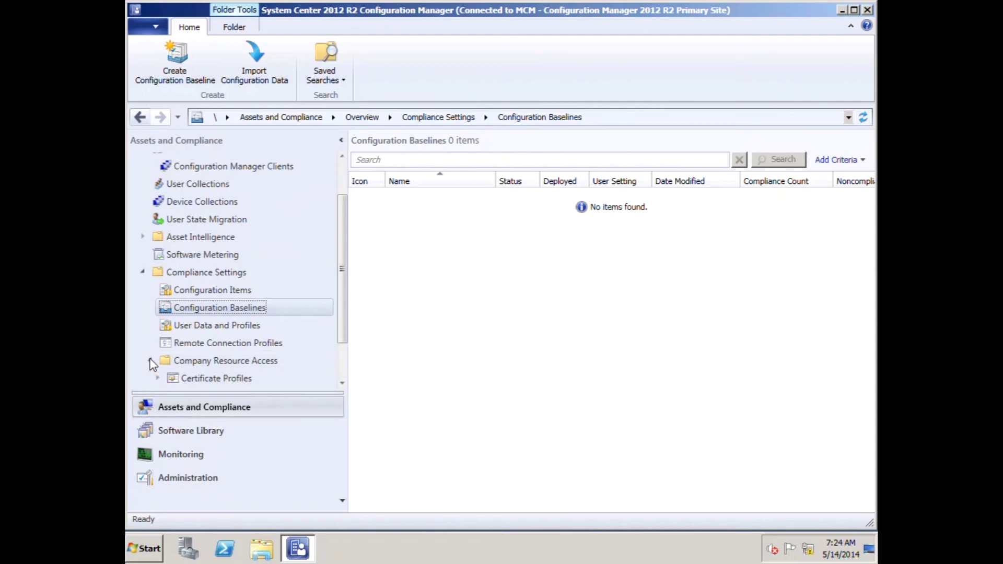
scroll(261, 361, "down", 1)
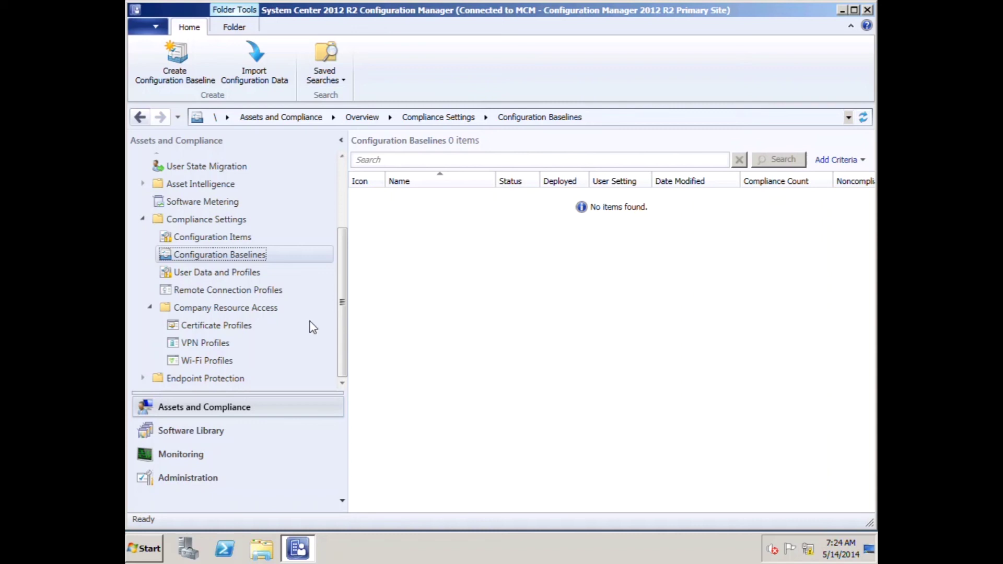
left_click(221, 345)
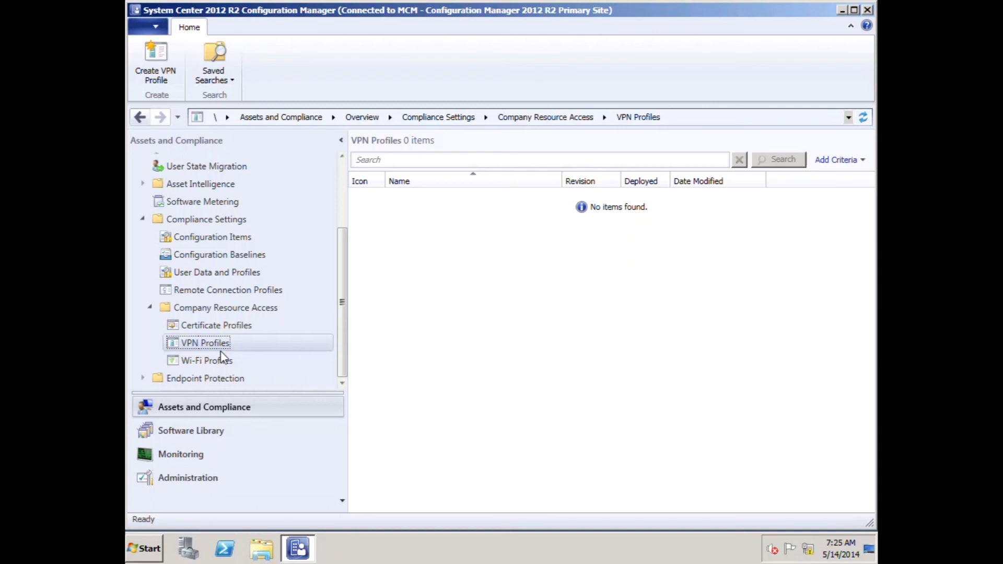
left_click(219, 362)
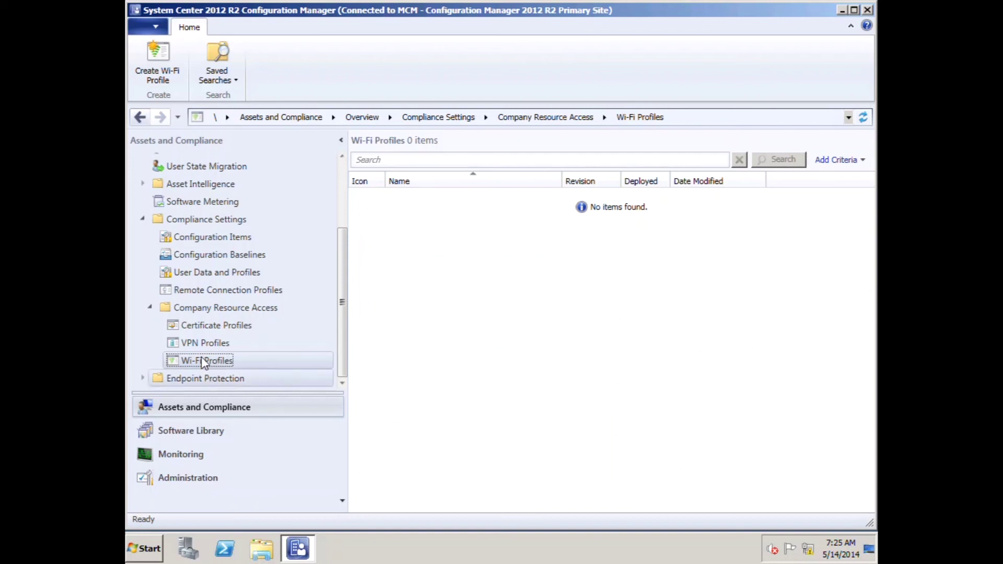
Step: Expand Endpoint Protection and view the Antimalware Policies list
left_click(143, 379)
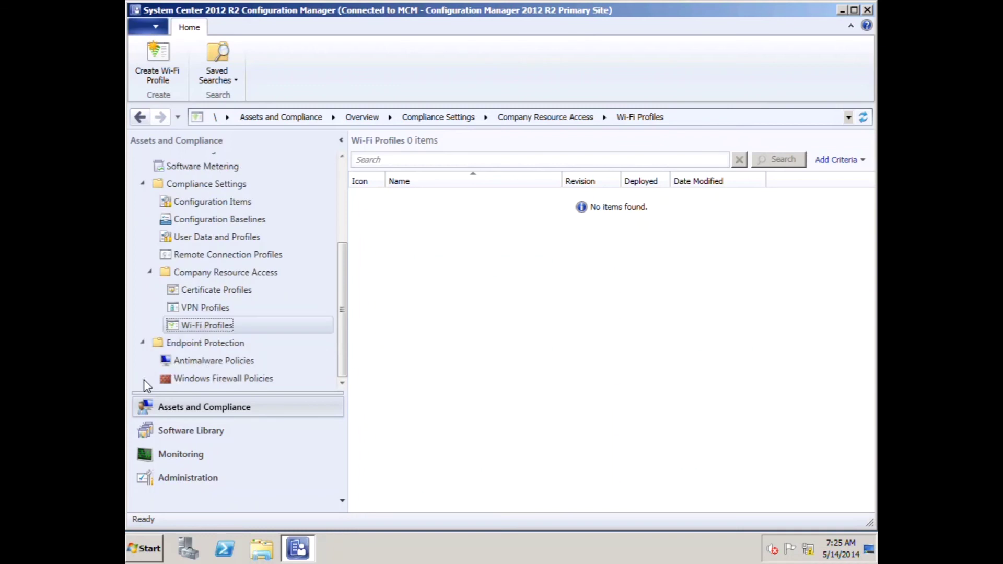
left_click(215, 362)
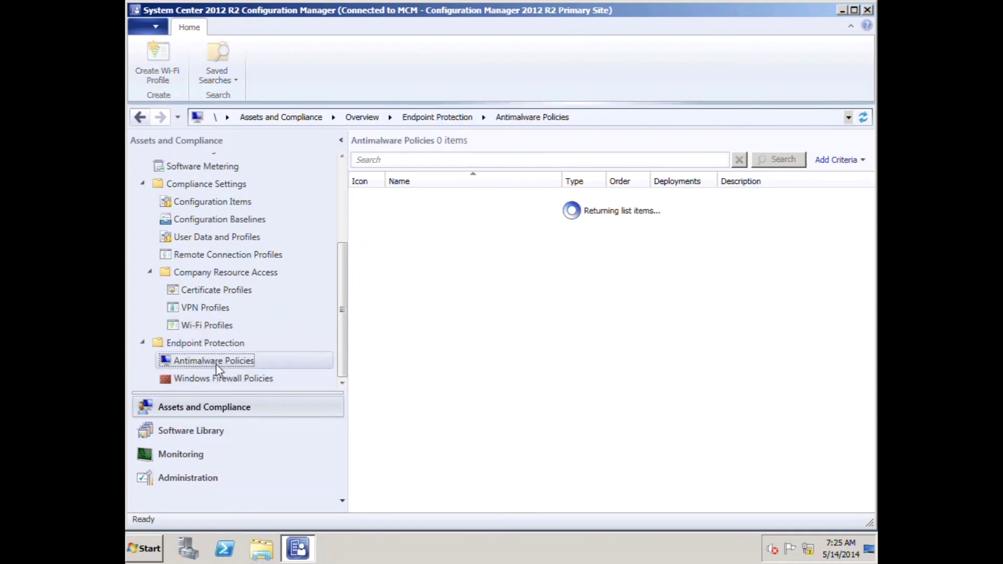